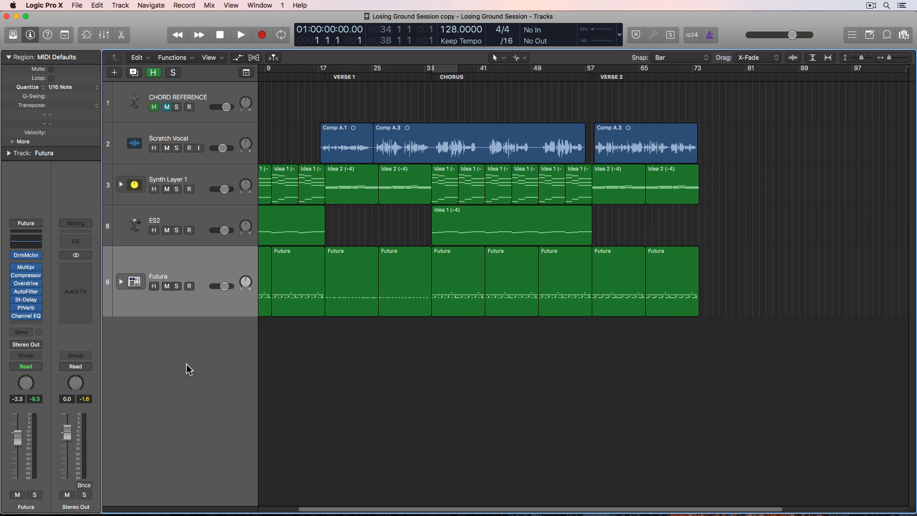
- Load Drum Machine Designer on the new software instrument track and move its window clear of the channel strips
click(40, 307)
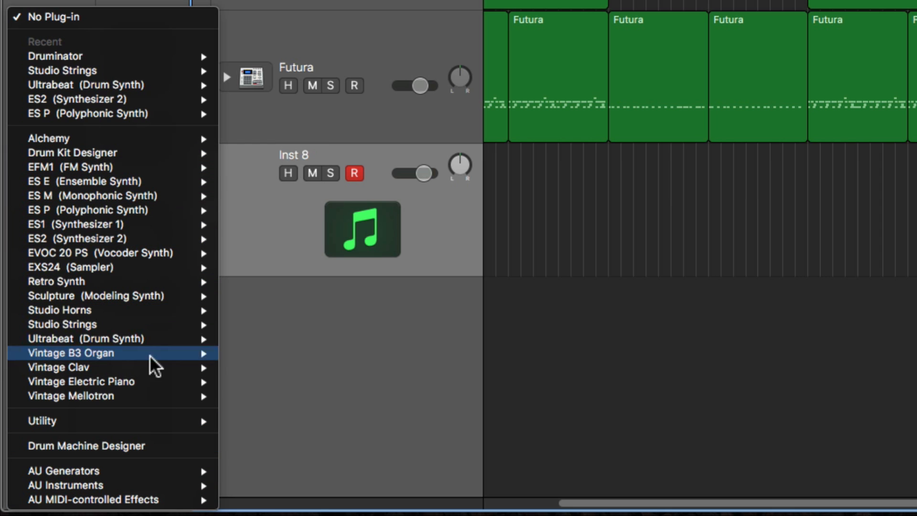
click(156, 445)
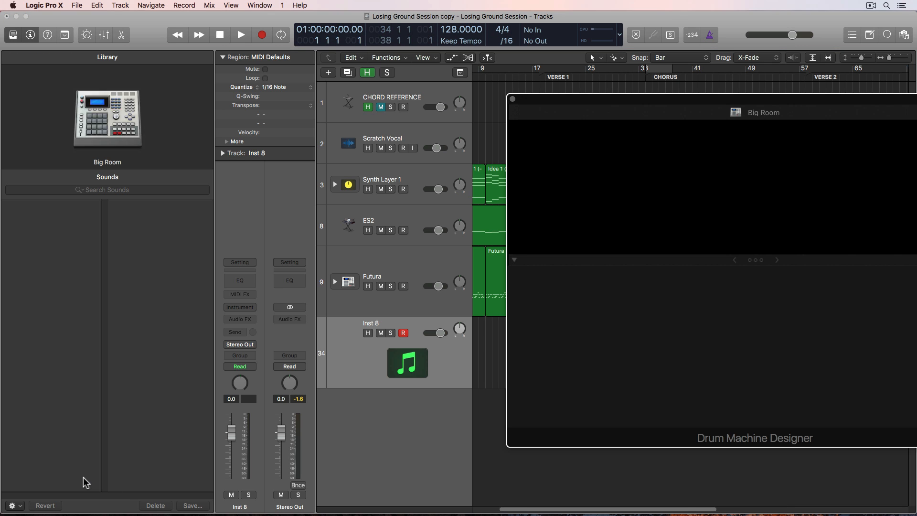
drag(672, 103, 497, 106)
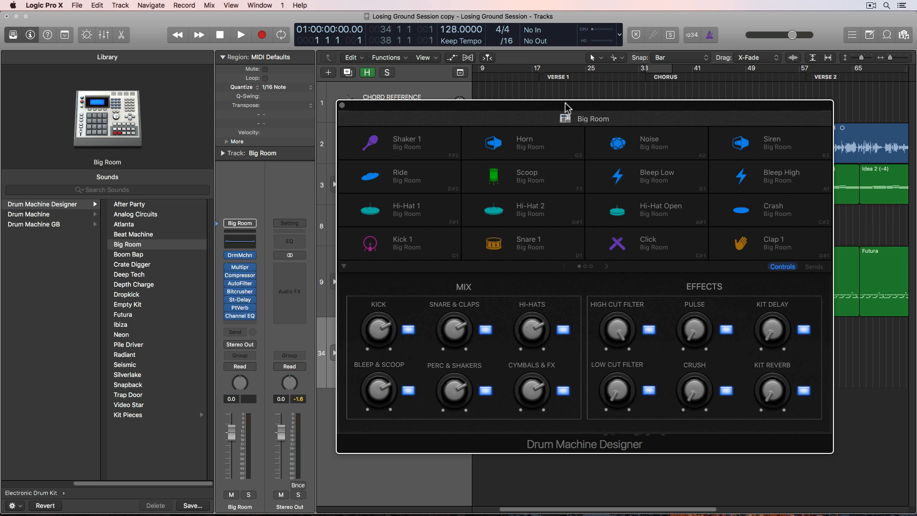
- Clear all cells of the Big Room kit and load the Empty Kit patch from the Drum Machine Designer sounds
right_click(659, 125)
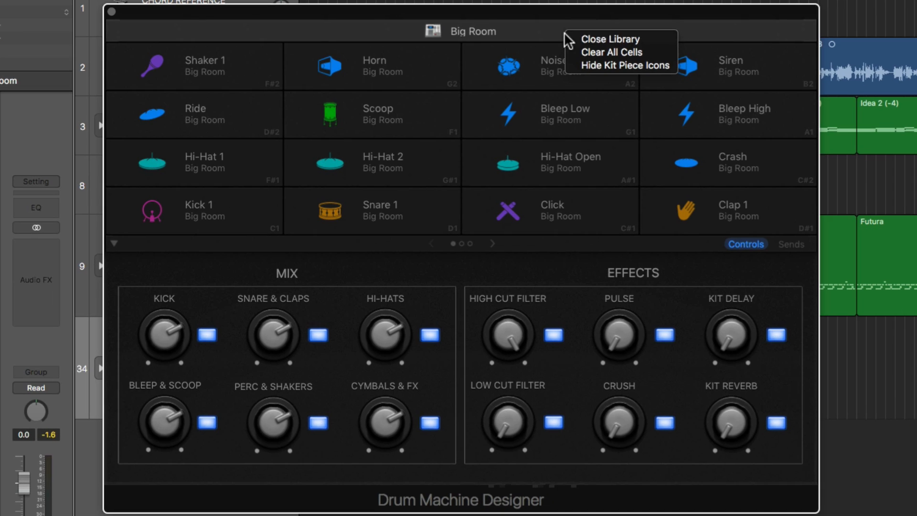
click(646, 52)
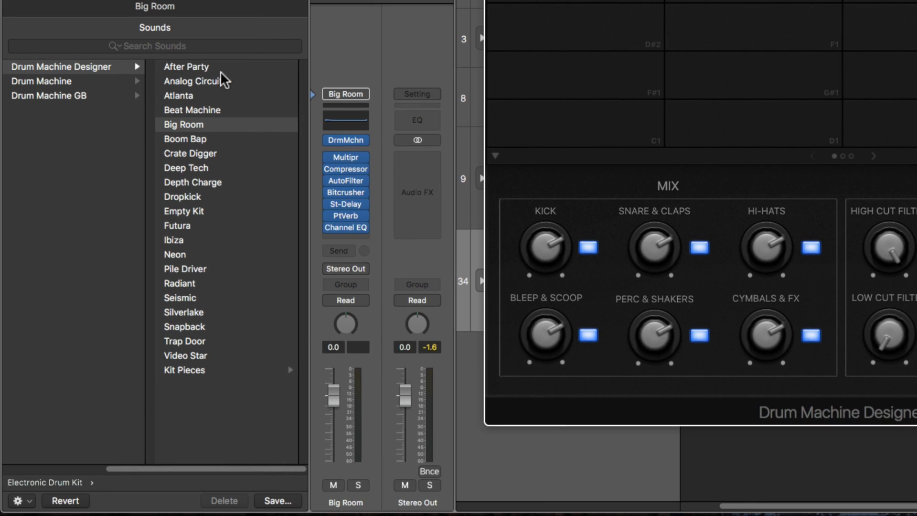
click(100, 68)
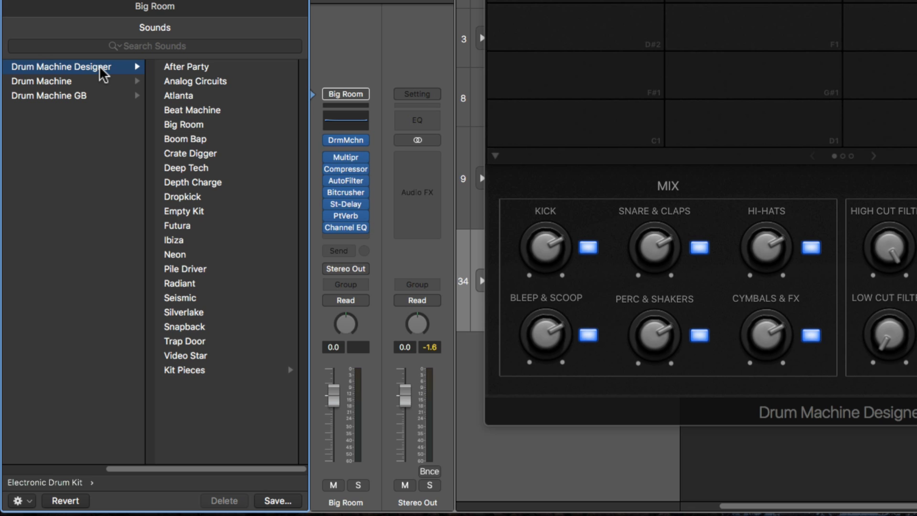
click(215, 212)
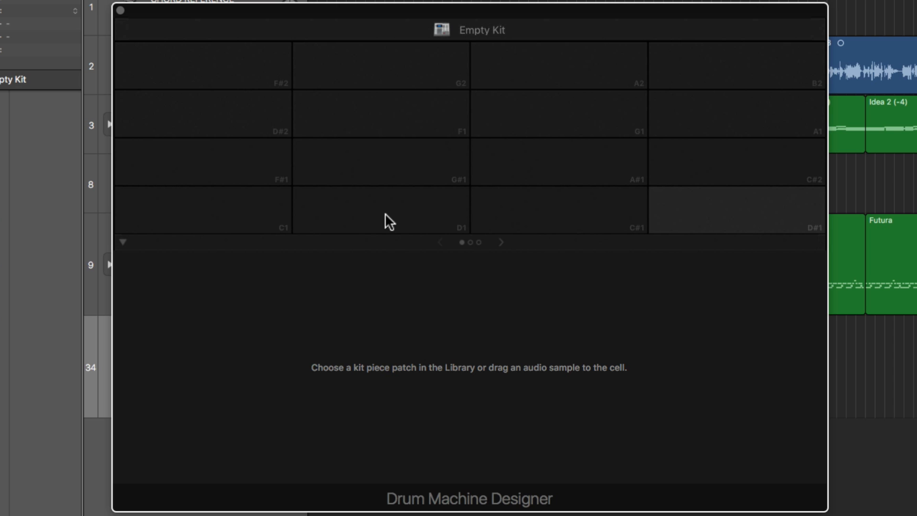
- Go through the cells in the lower three rows of the empty kit to examine their note assignments
click(264, 213)
click(337, 219)
click(526, 219)
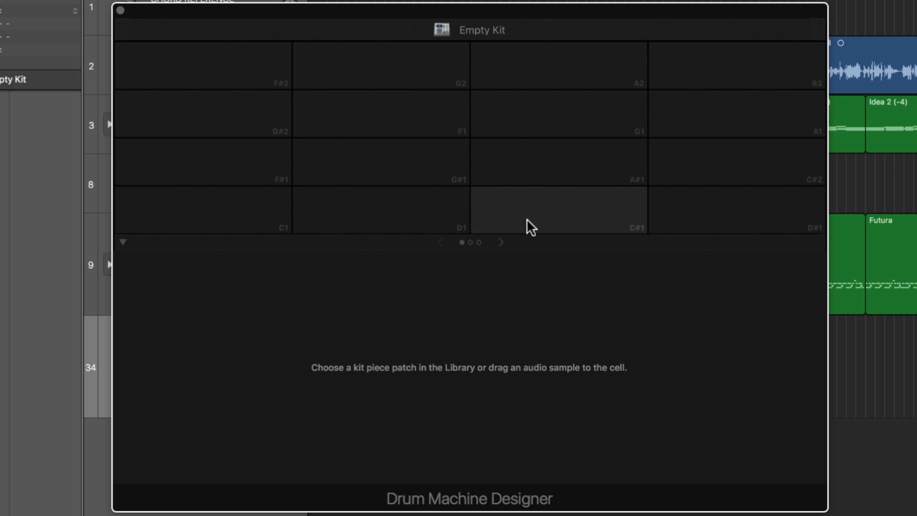
click(257, 195)
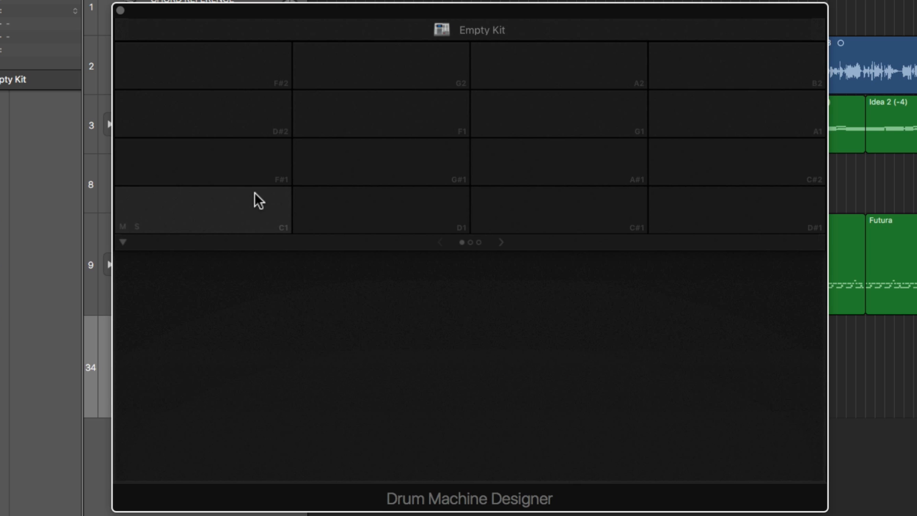
click(368, 192)
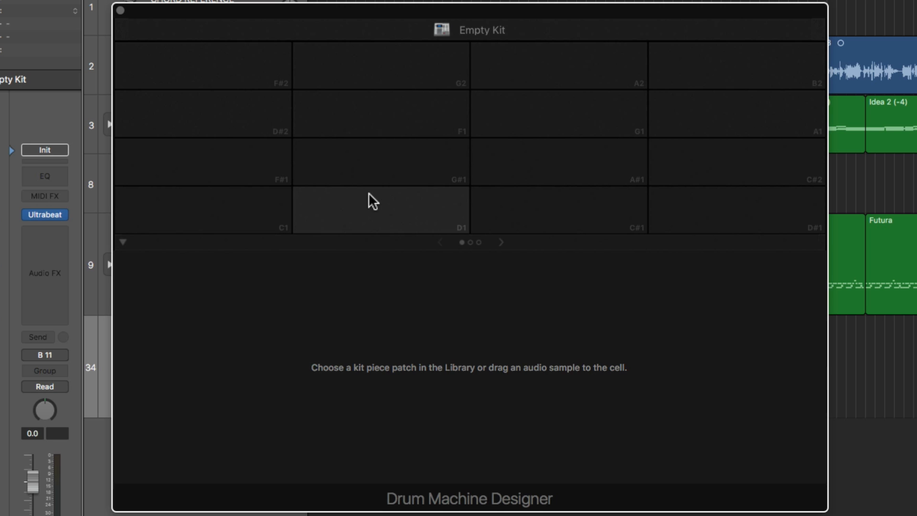
click(564, 208)
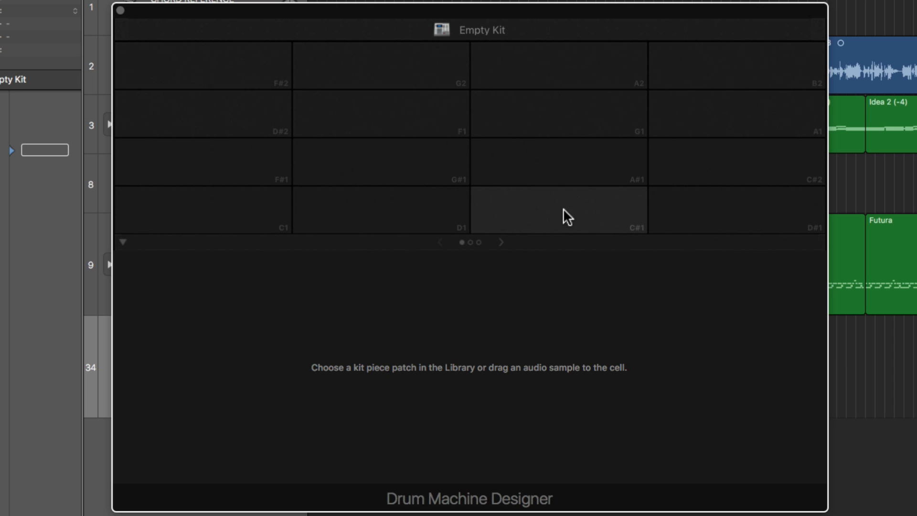
click(266, 198)
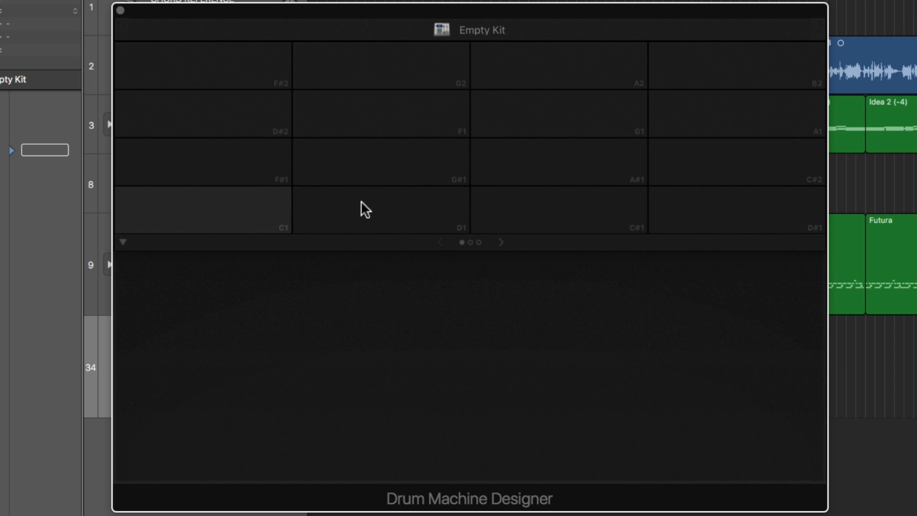
click(368, 209)
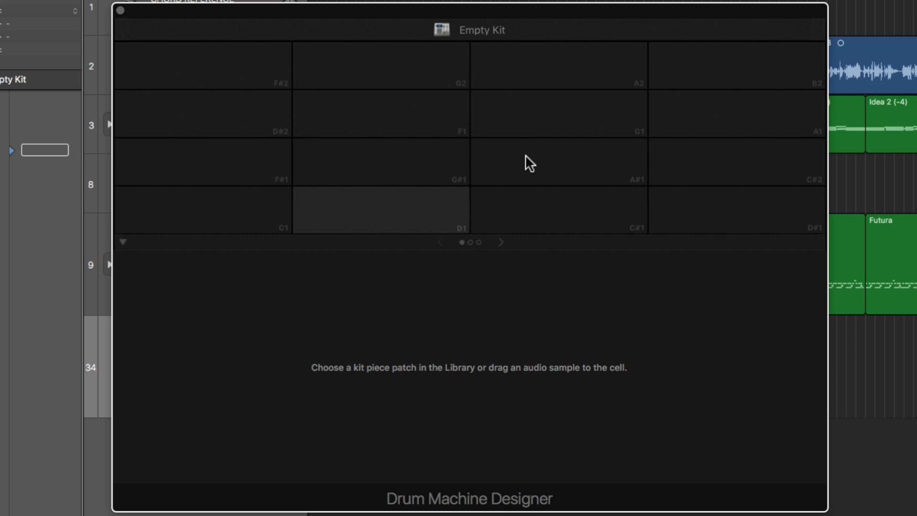
click(263, 149)
click(387, 162)
click(539, 156)
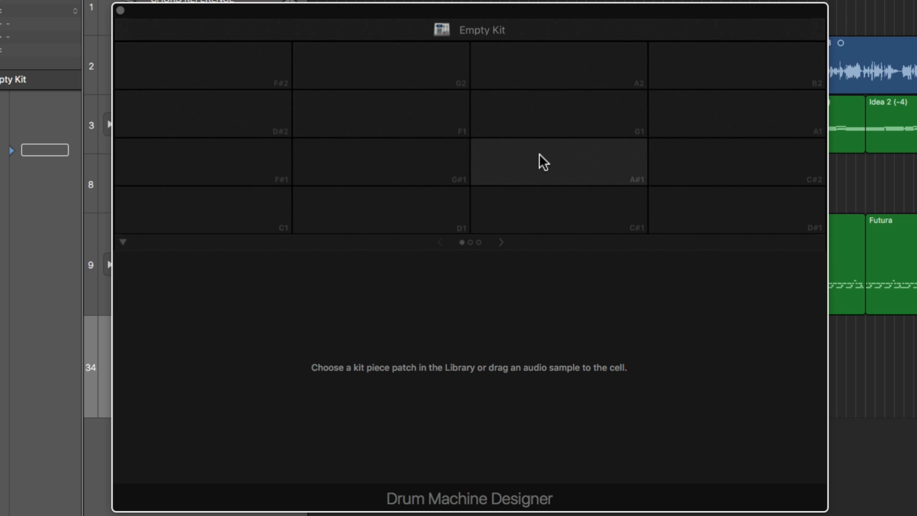
click(445, 123)
click(558, 117)
click(676, 115)
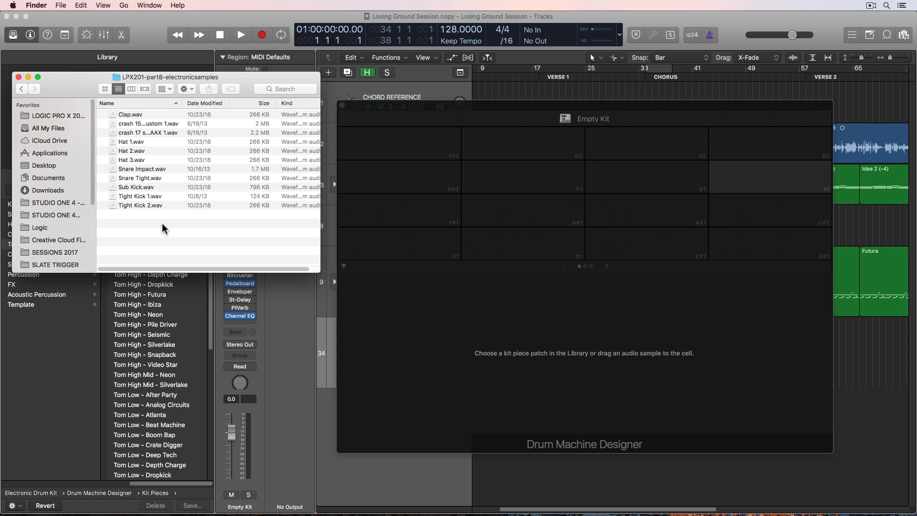
- Load Tight Kick 1.wav onto the C1 cell, Snare Tight.wav onto D1 and Clap.wav onto D#1
drag(143, 196, 419, 253)
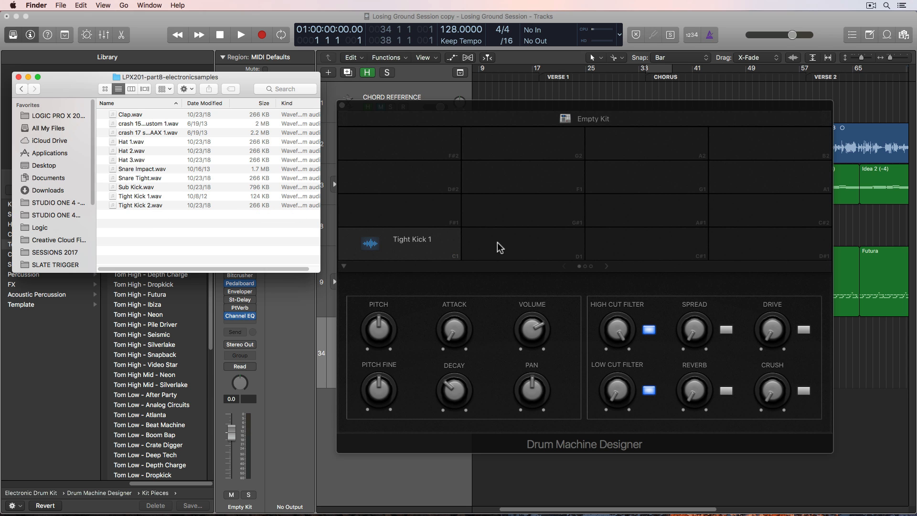
drag(153, 178, 527, 252)
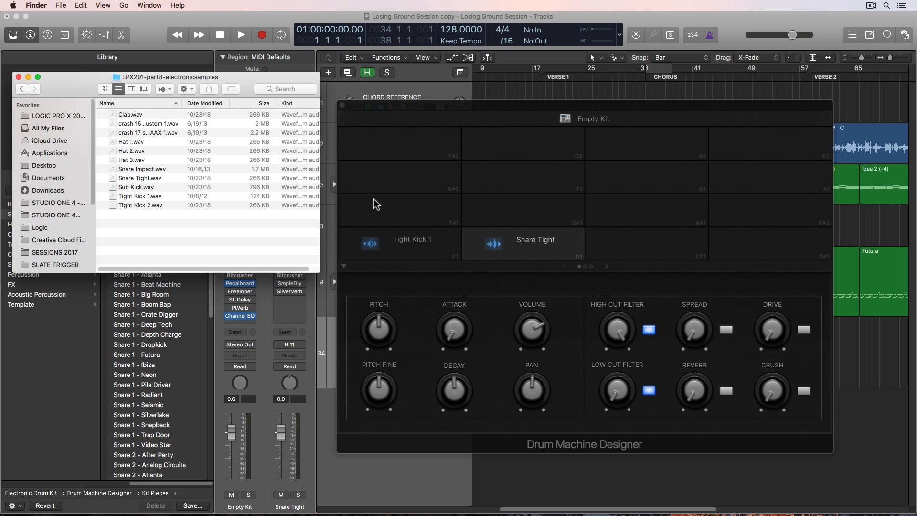
drag(141, 114, 788, 254)
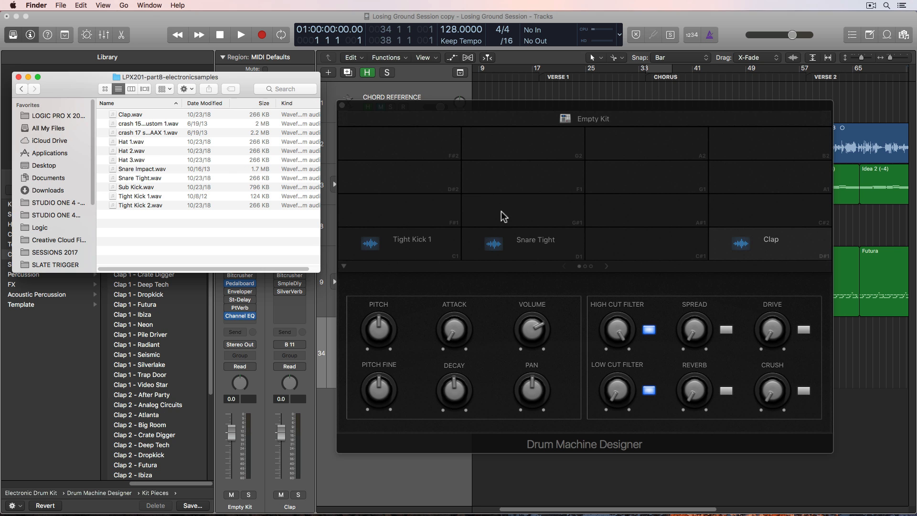
- Load Hat 1, Hat 2 and Hat 3 onto F#1, G#1 and A#1, and the crash 15 and crash 17 samples onto C#2 and D#2
drag(142, 143, 402, 216)
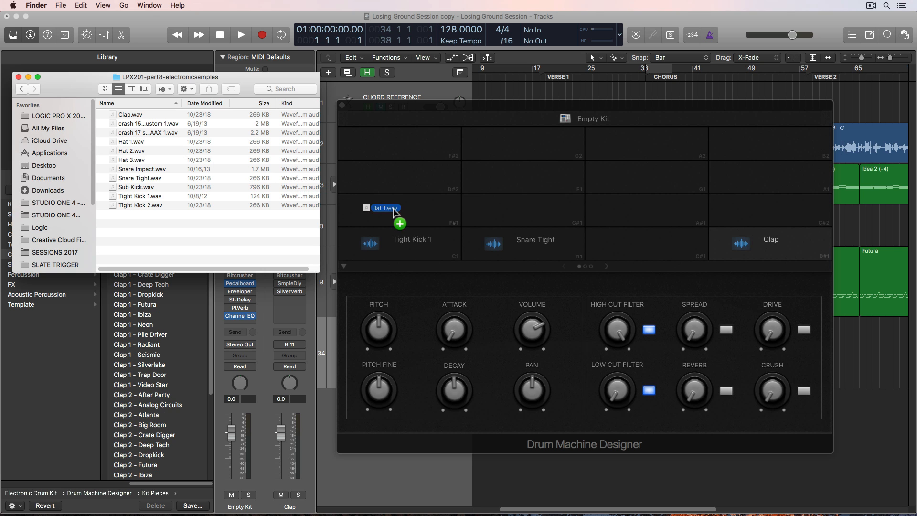
drag(143, 151, 507, 203)
drag(131, 160, 624, 214)
click(623, 215)
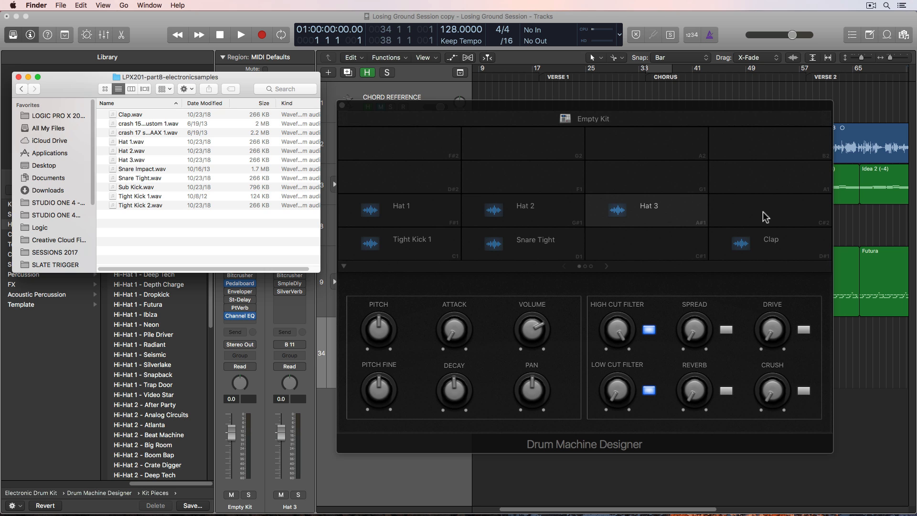
drag(153, 123, 759, 213)
drag(173, 133, 393, 177)
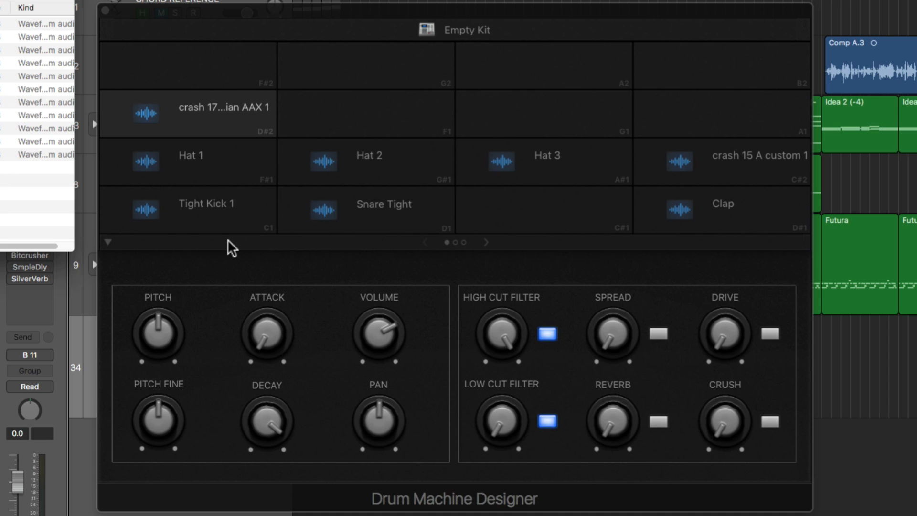
- Swap the second page's E1 cell with the first page's C#1 cell and load the Snare Impact sample onto E1
click(495, 236)
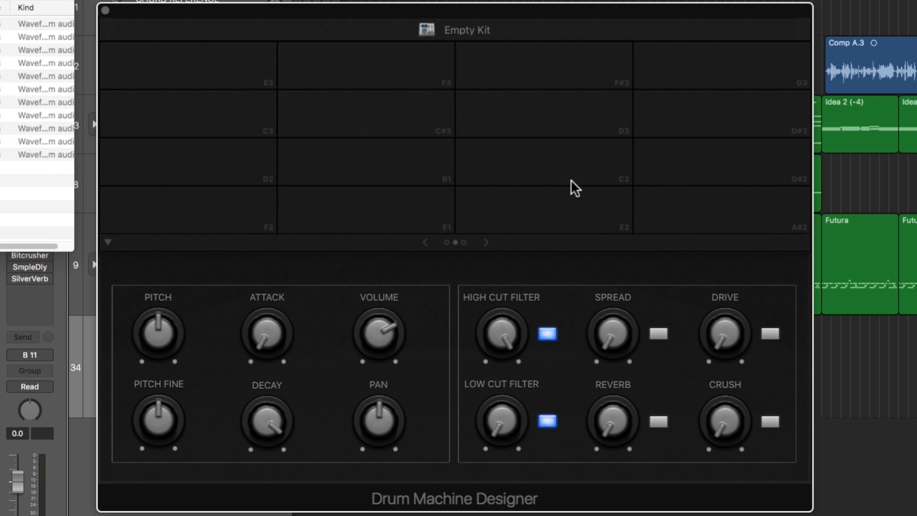
drag(411, 210, 568, 225)
drag(10, 154, 547, 217)
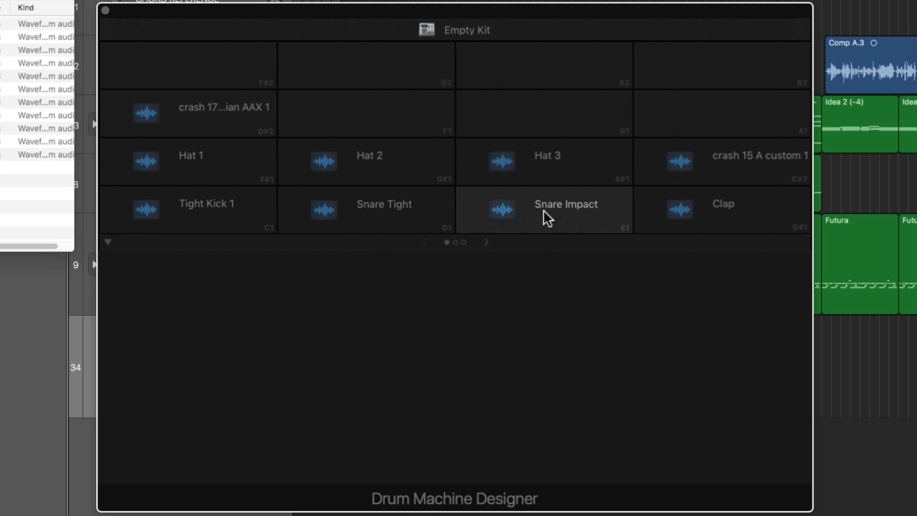
click(543, 209)
- Move the B1 and C2 cells from the second page to the first page, in place of G2 and F#2
click(487, 241)
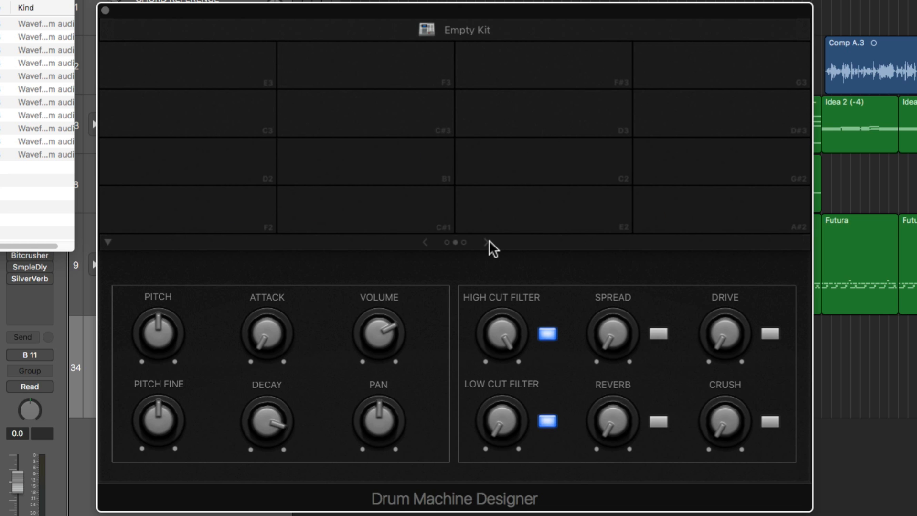
click(419, 158)
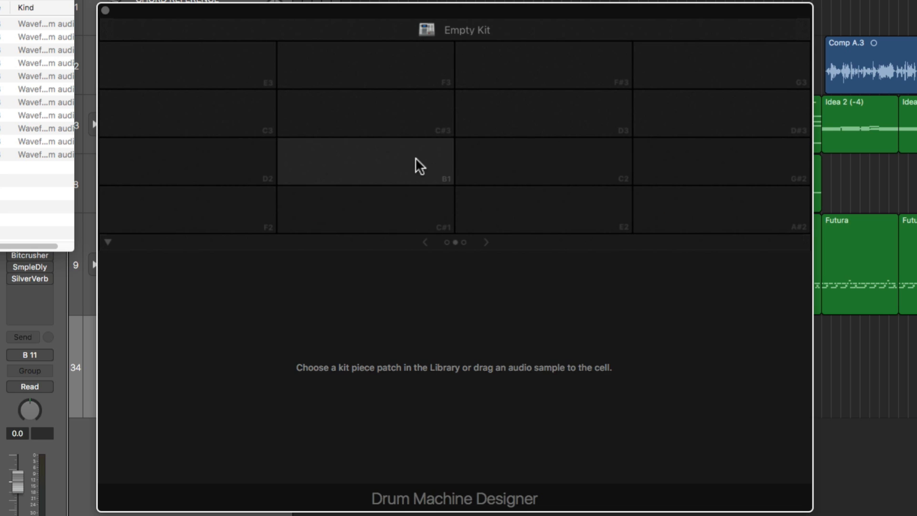
scroll(150, 161, left, 3)
drag(95, 157, 403, 65)
scroll(403, 65, right, 3)
click(528, 170)
drag(543, 173, 145, 62)
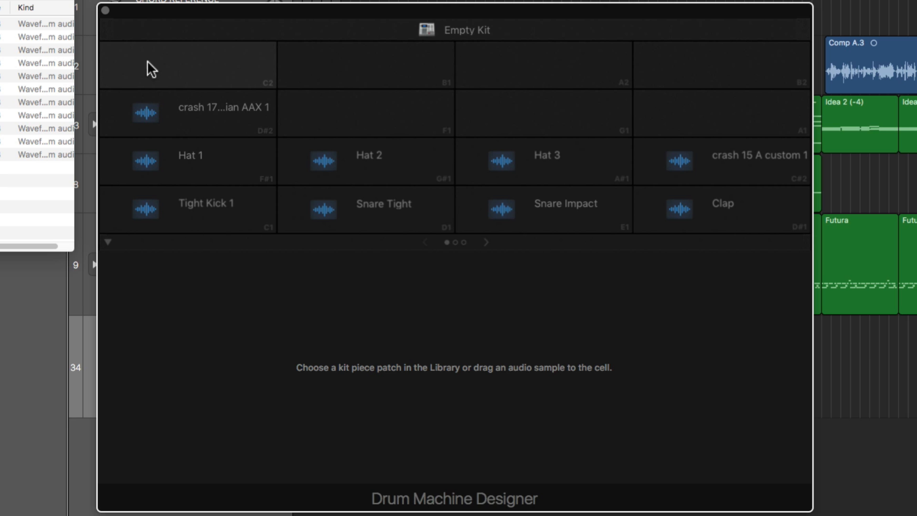
- Load the Tight Kick 2 sample onto the C2 cell and the Sub Kick sample onto B1
drag(43, 102, 222, 59)
click(149, 71)
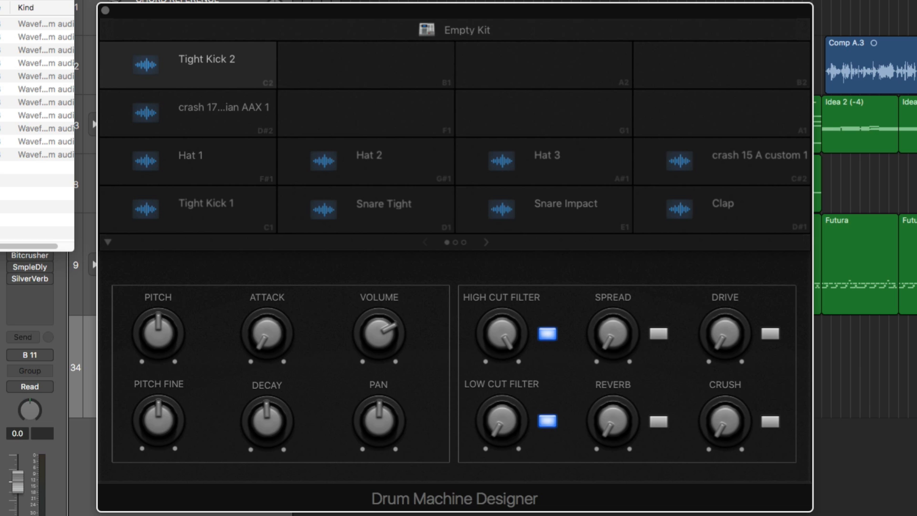
drag(43, 115, 368, 67)
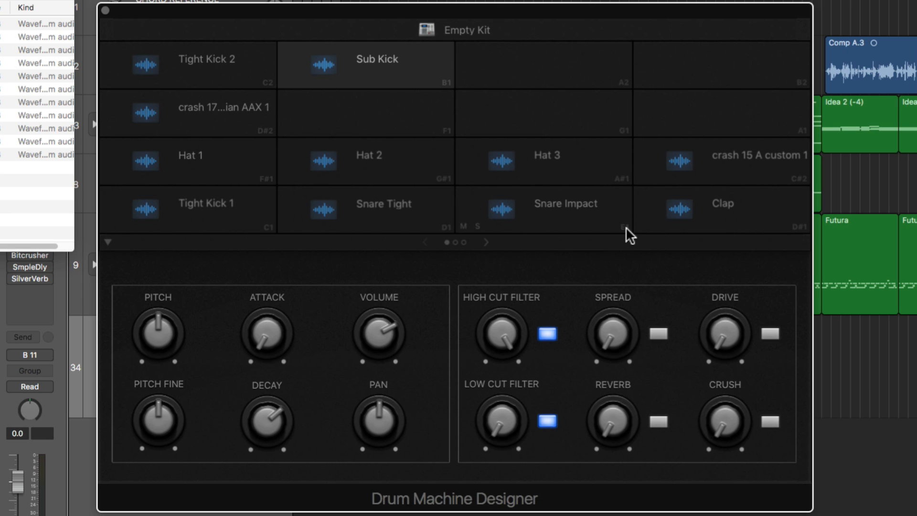
- Audition the Tight Kick 1 and Snare Tight cells to compare their levels
click(244, 222)
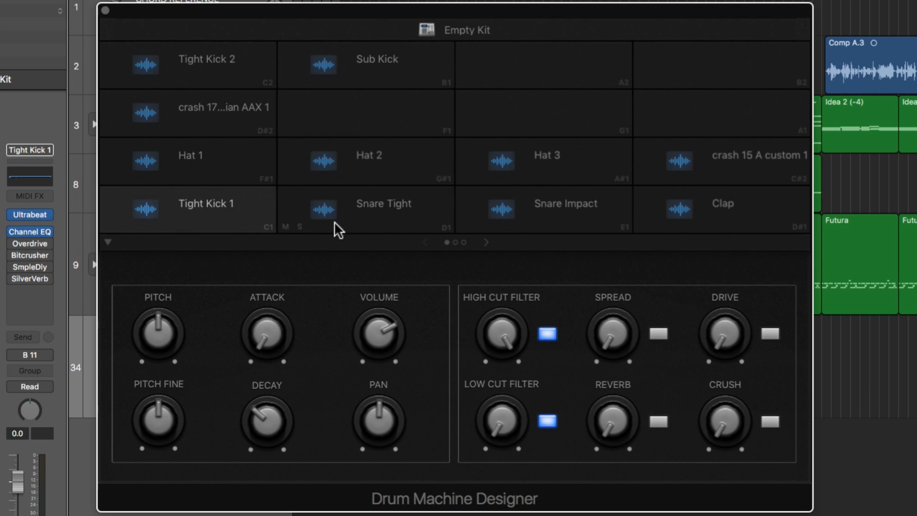
click(321, 221)
click(243, 222)
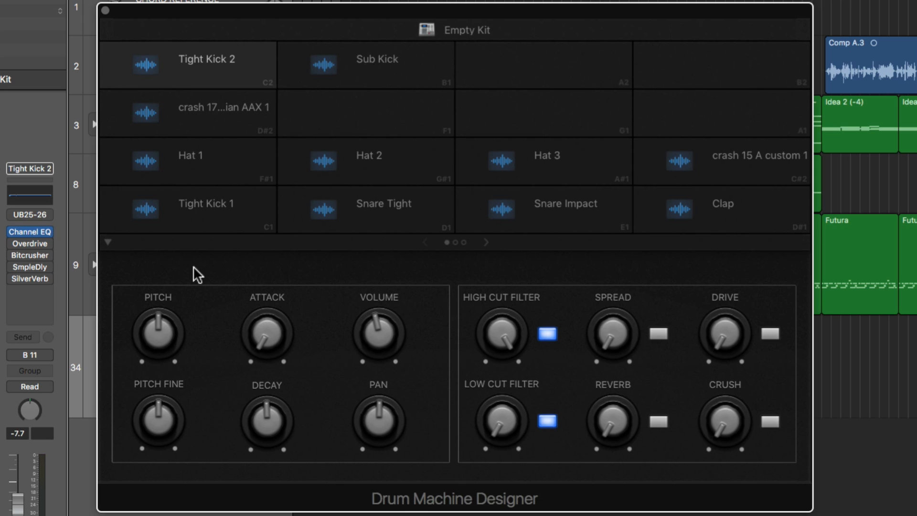
- Audition the kit's cells in turn, from Tight Kick 1 through the snares, clap, crashes and hats to Tight Kick 2
click(225, 220)
click(354, 224)
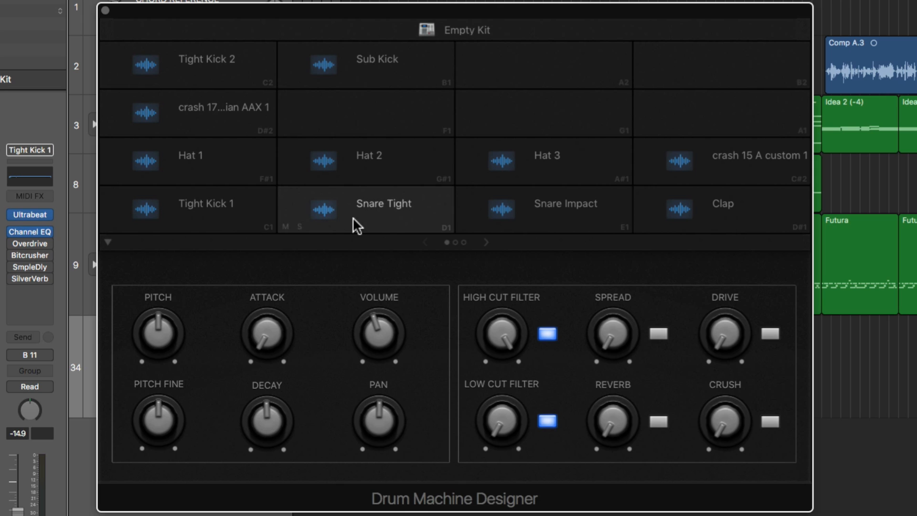
click(536, 215)
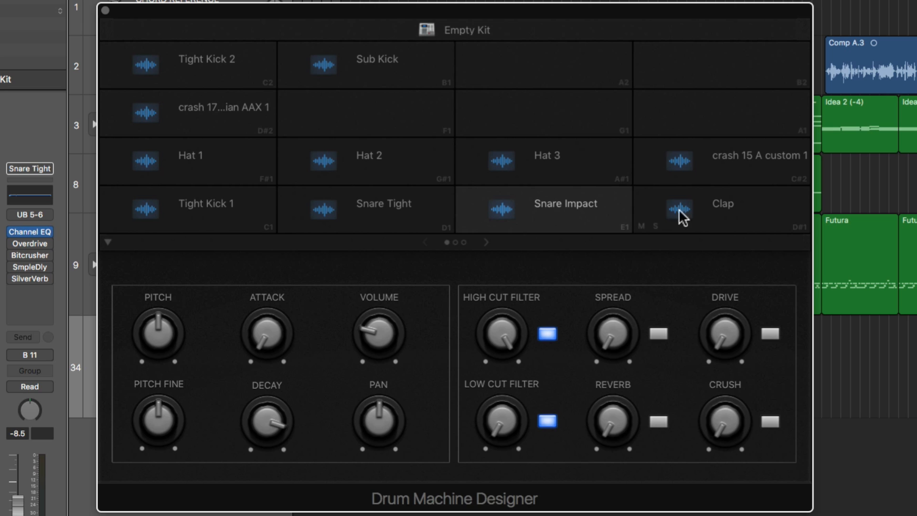
click(703, 218)
click(701, 173)
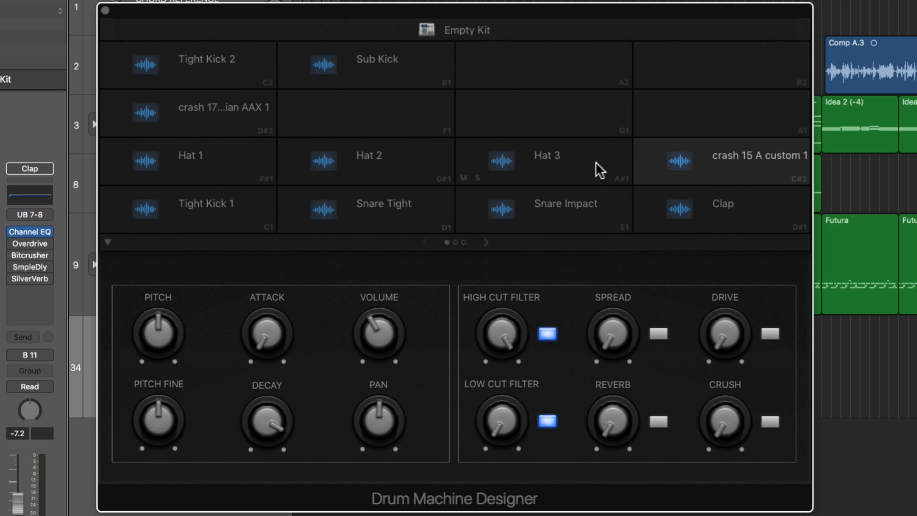
click(595, 161)
click(392, 150)
click(240, 154)
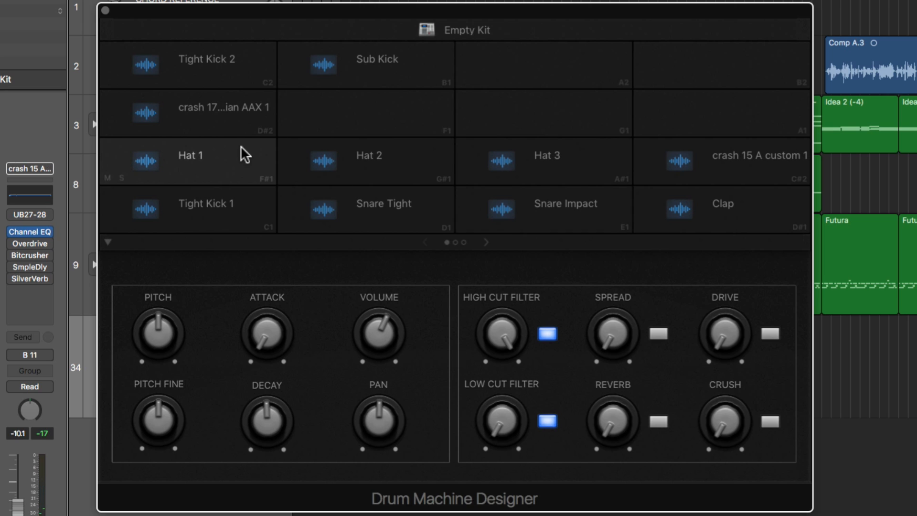
click(229, 127)
click(239, 73)
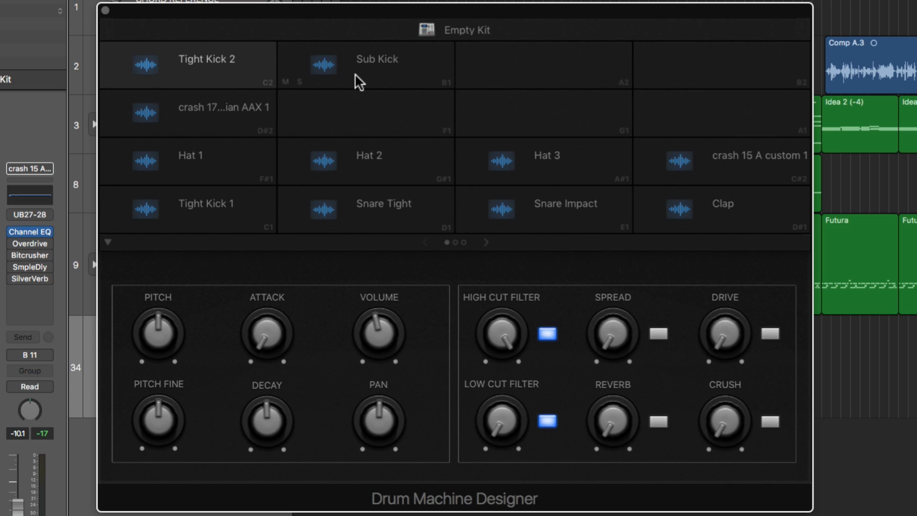
- Audition the Sub Kick, Snare Tight, Snare Impact, Tight Kick 1, Hat 1 and Hat 2 cells as a groove
click(355, 75)
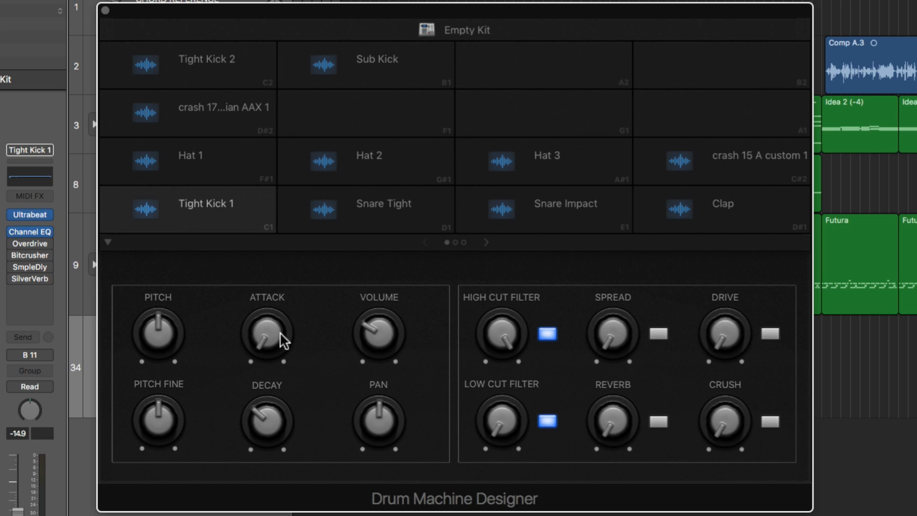
click(371, 224)
click(541, 225)
click(354, 215)
click(244, 206)
click(242, 174)
click(330, 172)
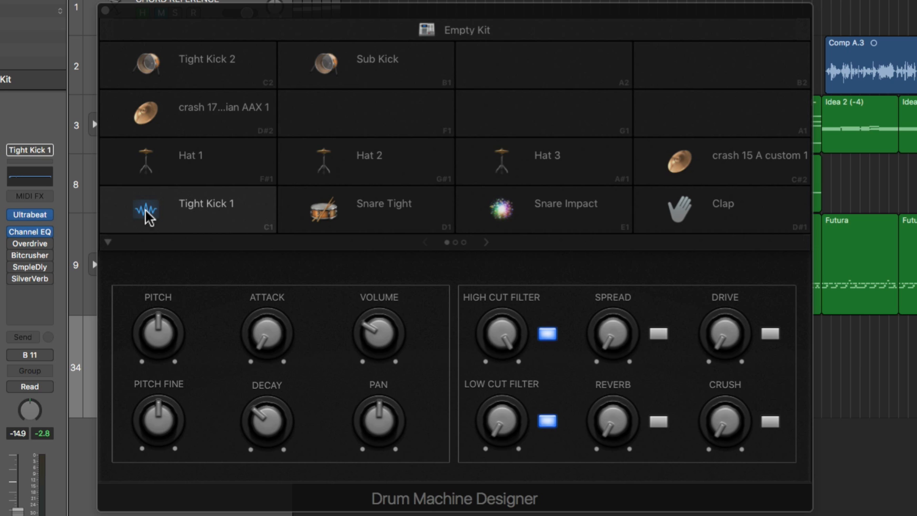
- Assign the wooden bass drum icon from the Drums category to the Tight Kick 1 cell
click(146, 210)
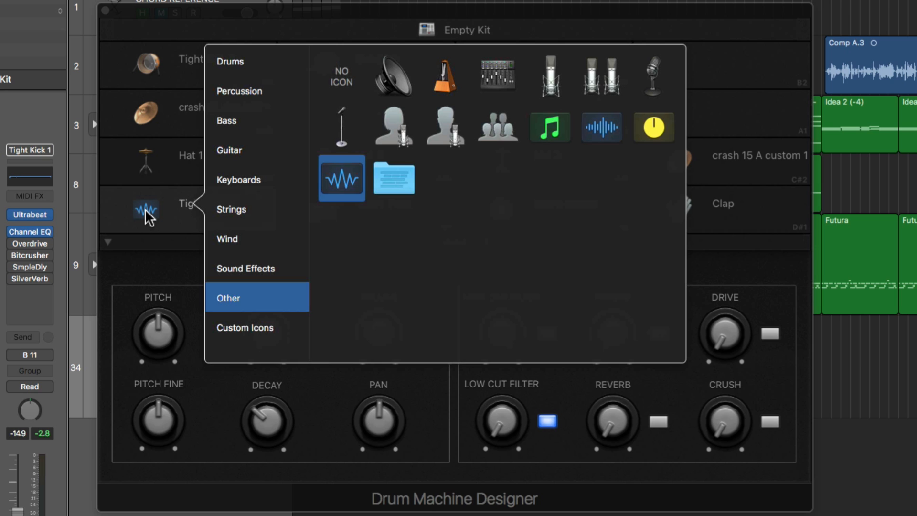
click(259, 57)
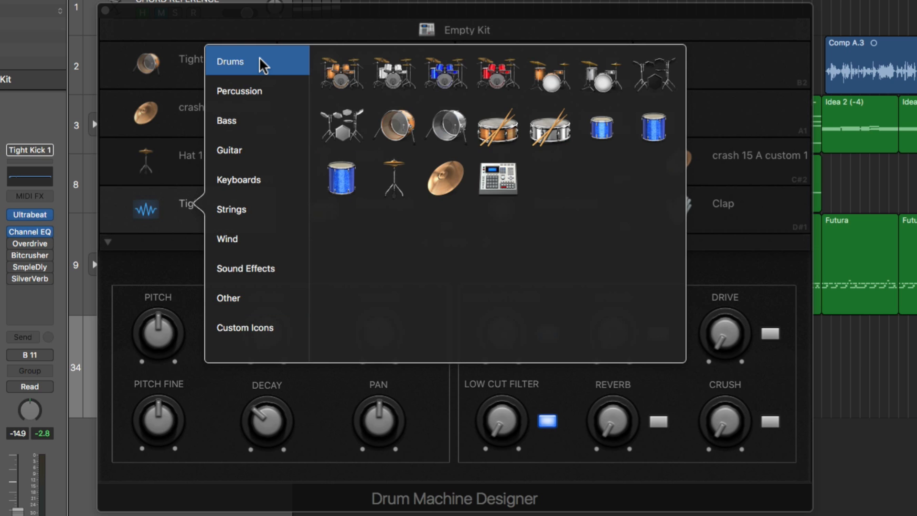
click(392, 124)
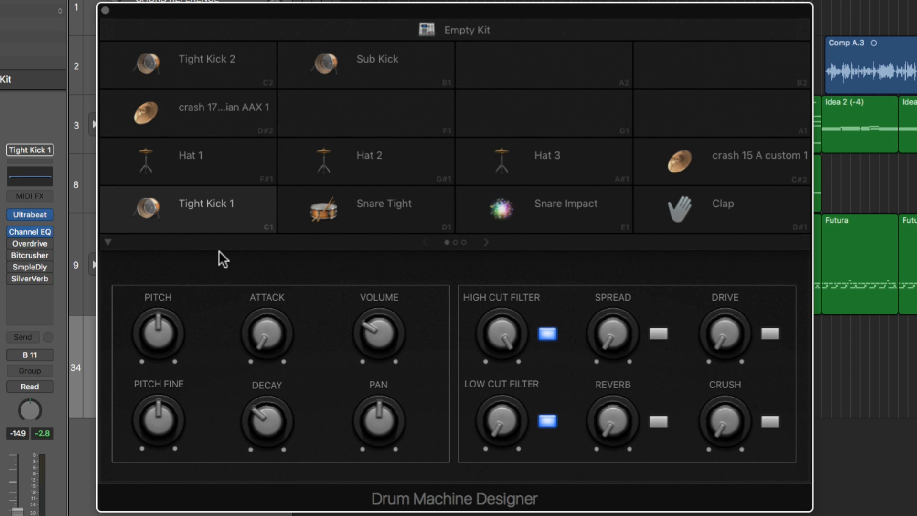
- Browse the cell icon categories from Percussion through Custom Icons for Tight Kick 1, keeping the current icon
click(147, 205)
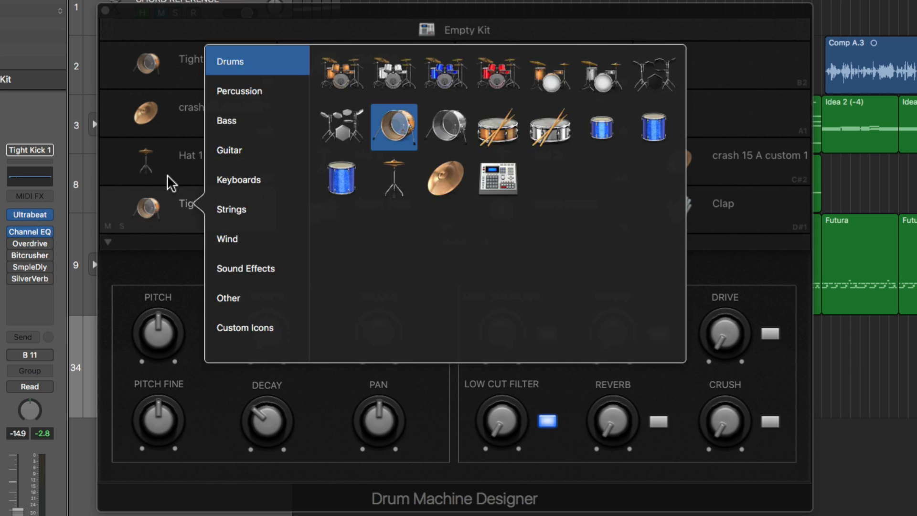
click(235, 97)
click(243, 124)
click(246, 143)
click(254, 178)
click(259, 210)
click(261, 241)
click(260, 271)
click(263, 301)
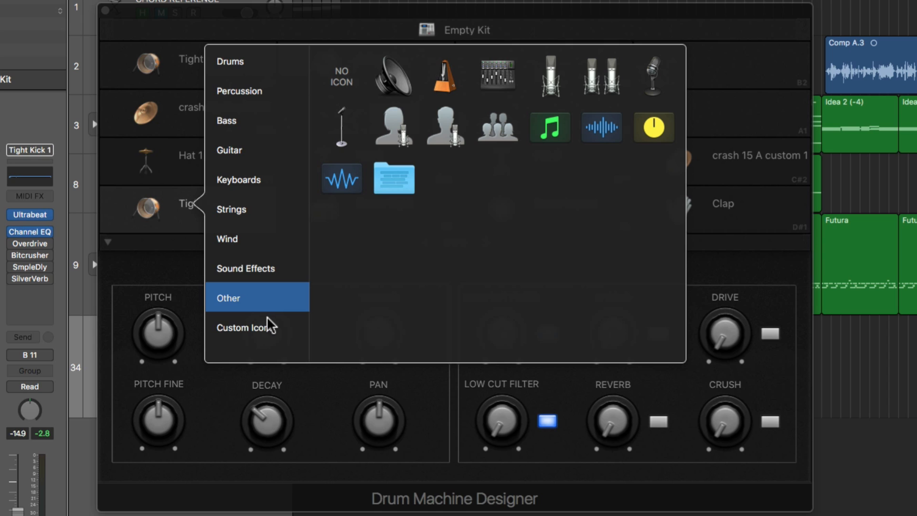
click(269, 327)
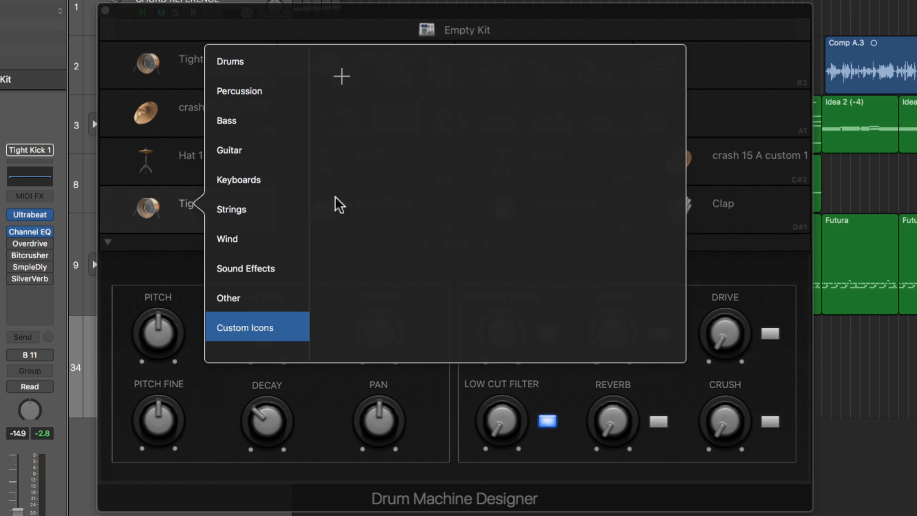
click(335, 10)
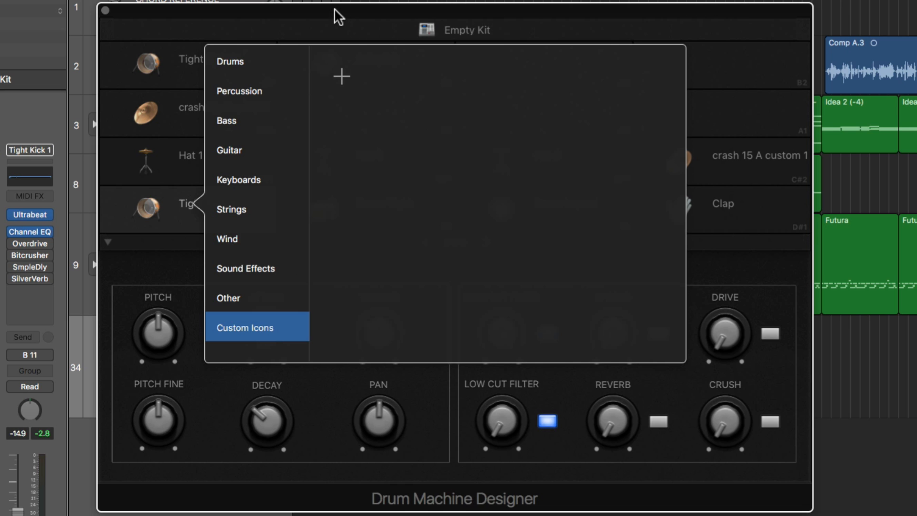
click(171, 242)
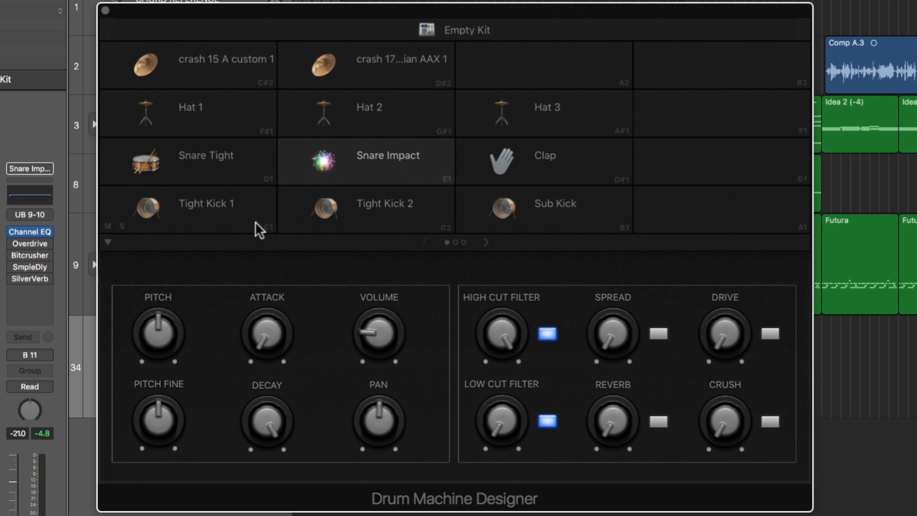
- Try the Pitch knob on Tight Kick 1, reset it to C 3, and try Pitch Fine turned fully down
click(257, 213)
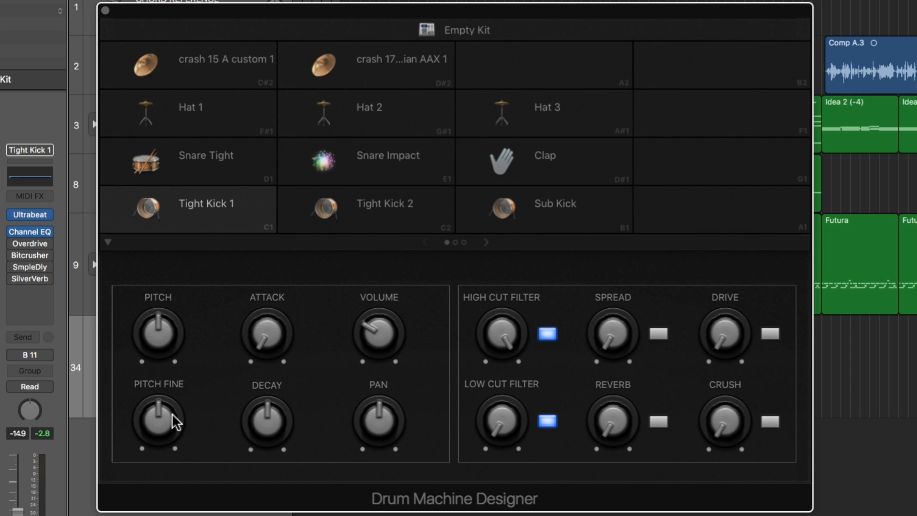
drag(172, 348, 157, 324)
alt+click(155, 335)
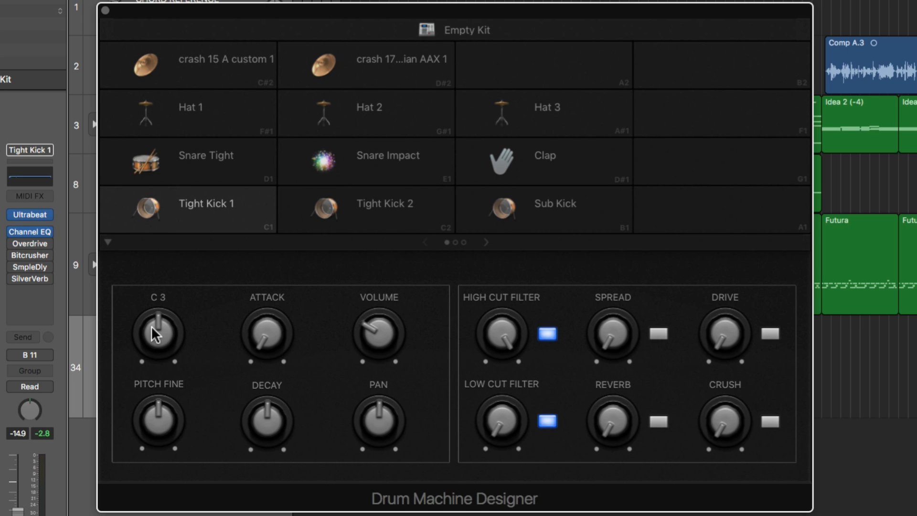
drag(148, 406, 159, 453)
alt+click(154, 418)
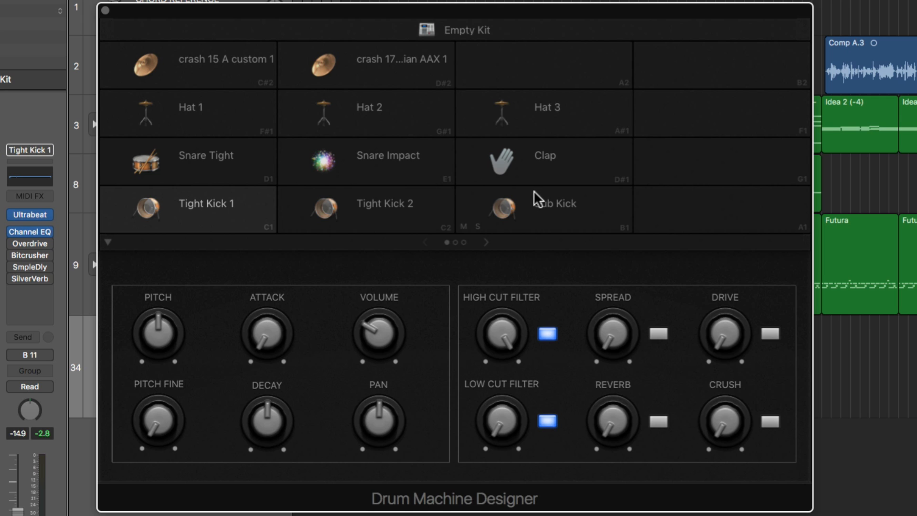
- Adjust the Sub Kick cell's volume to -8.0 dB and try a different pitch before returning Pitch to its centre
click(542, 221)
drag(154, 350, 166, 332)
mouse_move(390, 328)
mouse_down()
mouse_move(382, 316)
mouse_move(388, 321)
mouse_up()
mouse_move(162, 329)
mouse_down()
mouse_move(172, 301)
mouse_move(157, 333)
mouse_up()
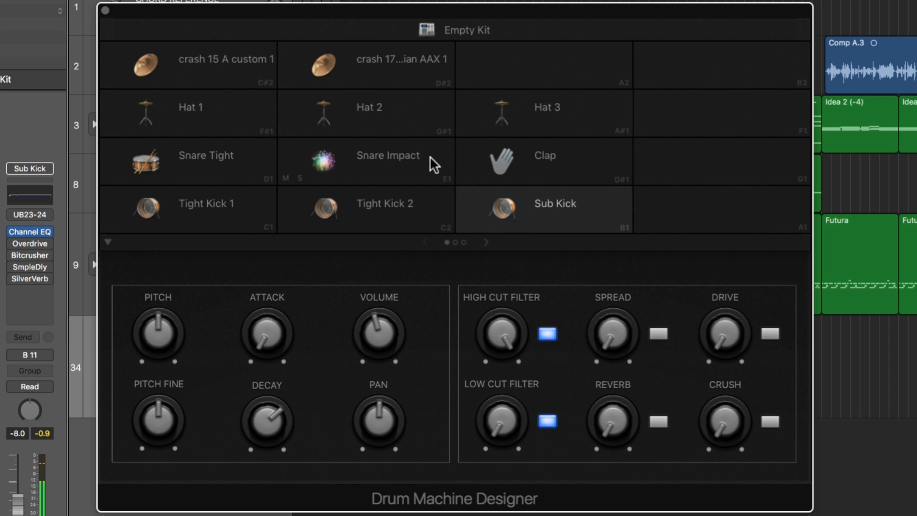
- Shorten the Snare Impact cell's decay and raise its volume to -18.8 dB
click(423, 167)
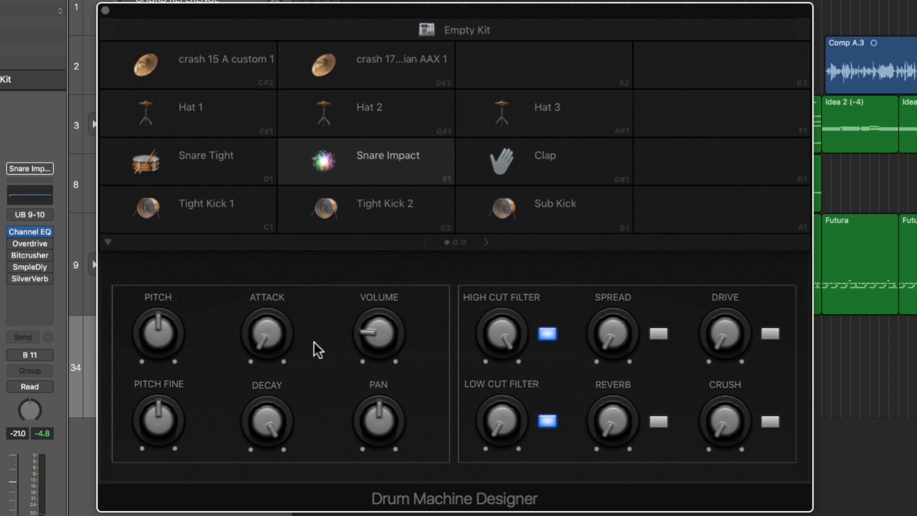
drag(273, 423, 271, 515)
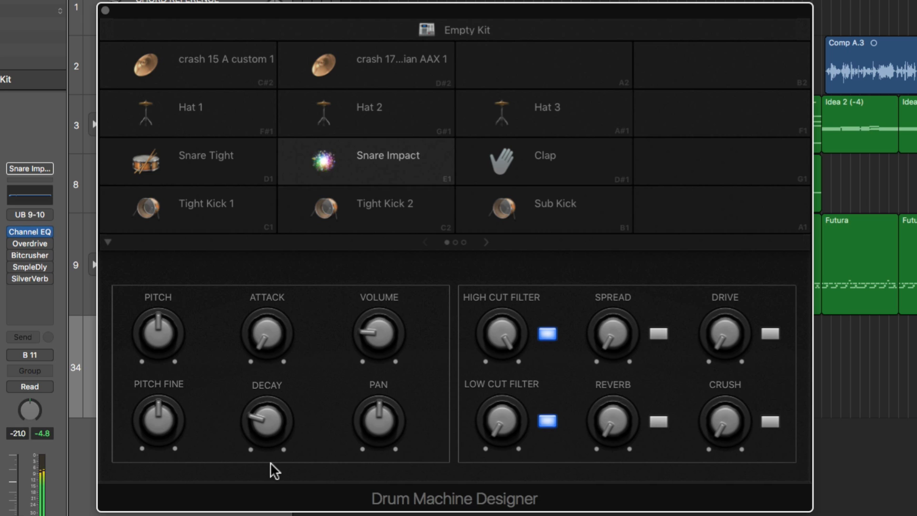
drag(382, 343, 379, 337)
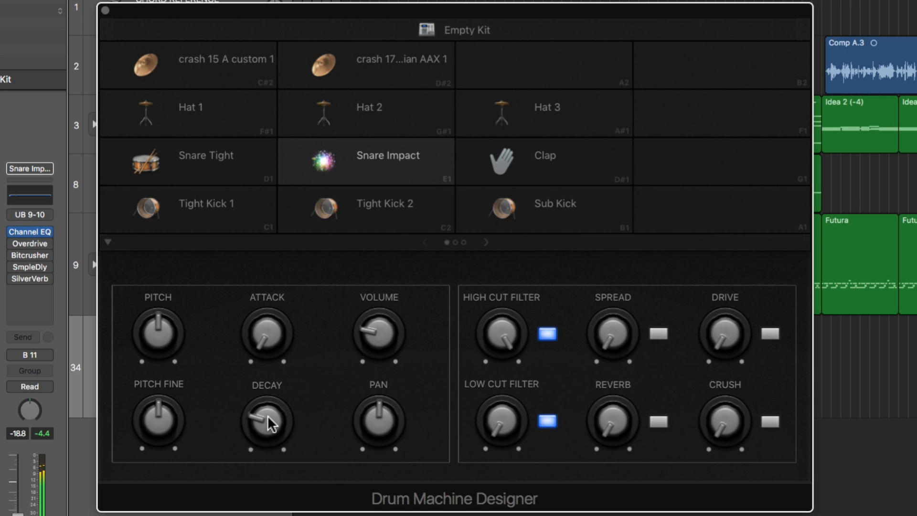
- Pan the crash 15 A custom 1 cell right to about +41 and the crash 17 AAX cell to the left
click(238, 76)
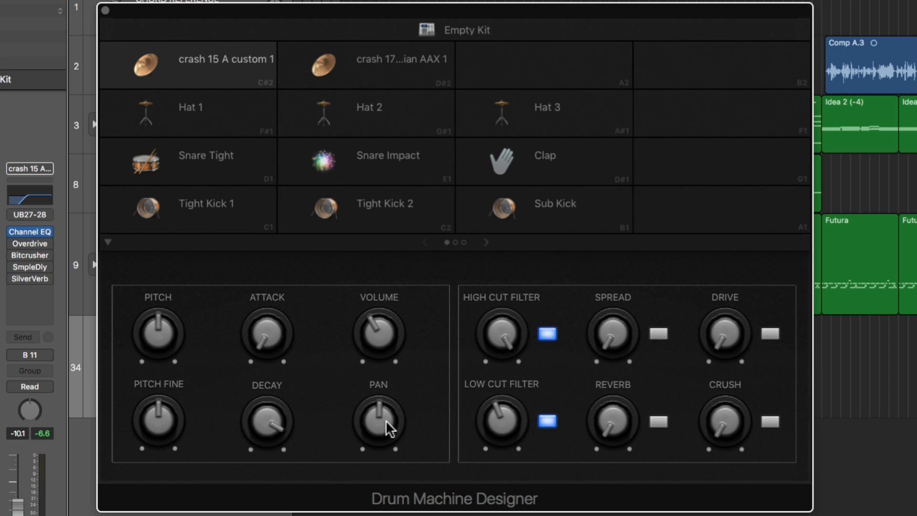
drag(385, 420, 389, 365)
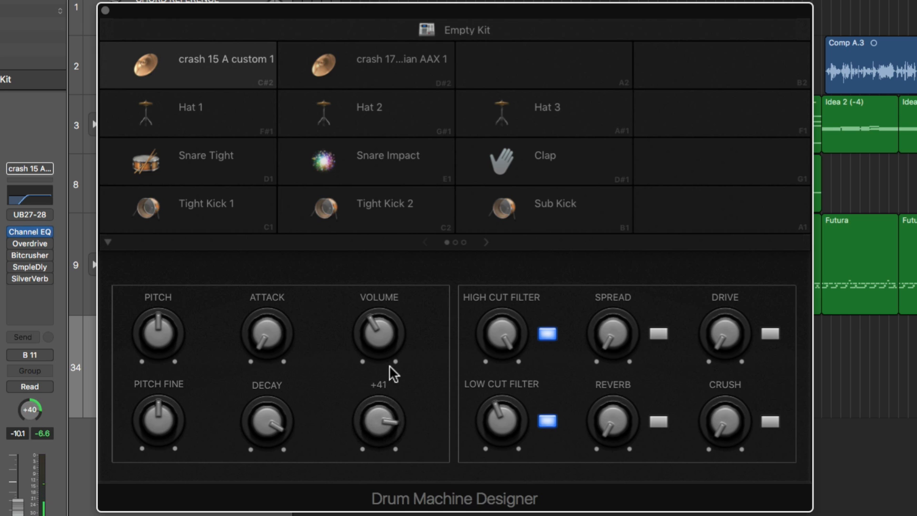
click(394, 82)
drag(367, 418, 371, 456)
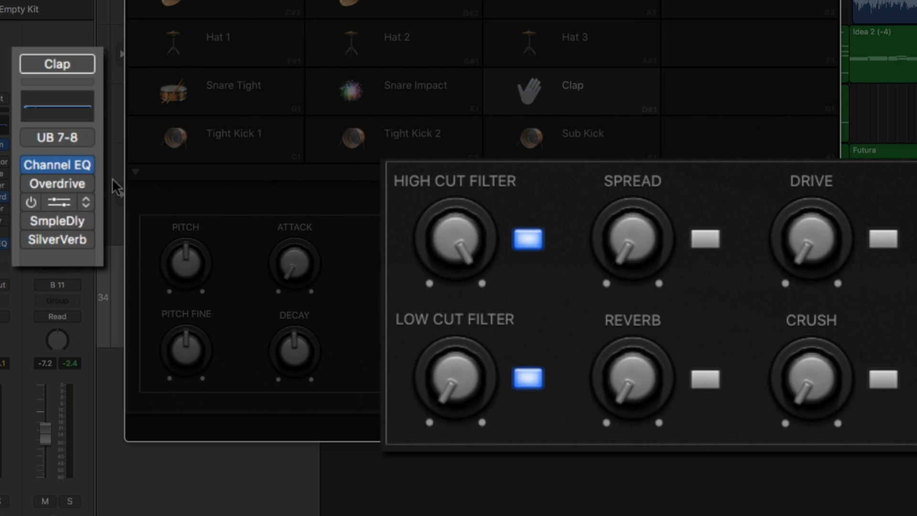
- Enable the Spread, Reverb, Drive and Crush effects on the Clap cell
click(604, 102)
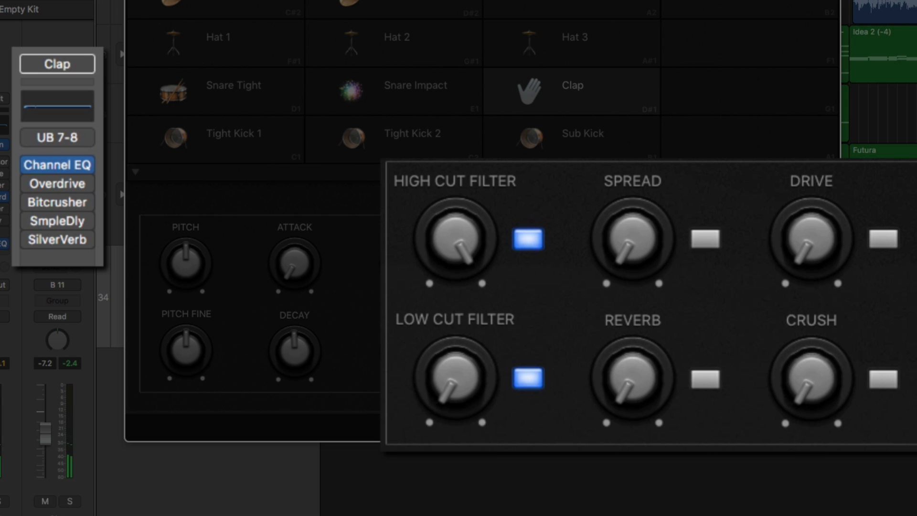
click(702, 234)
click(716, 378)
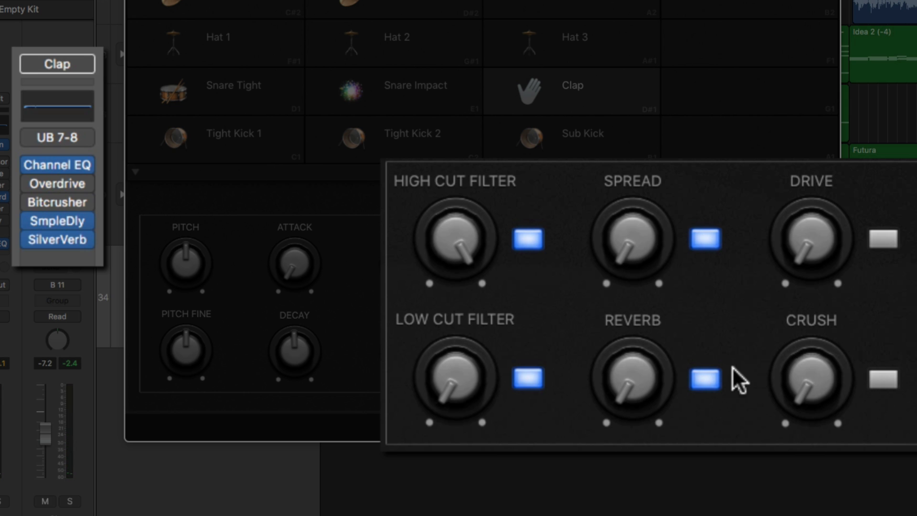
click(882, 241)
click(882, 380)
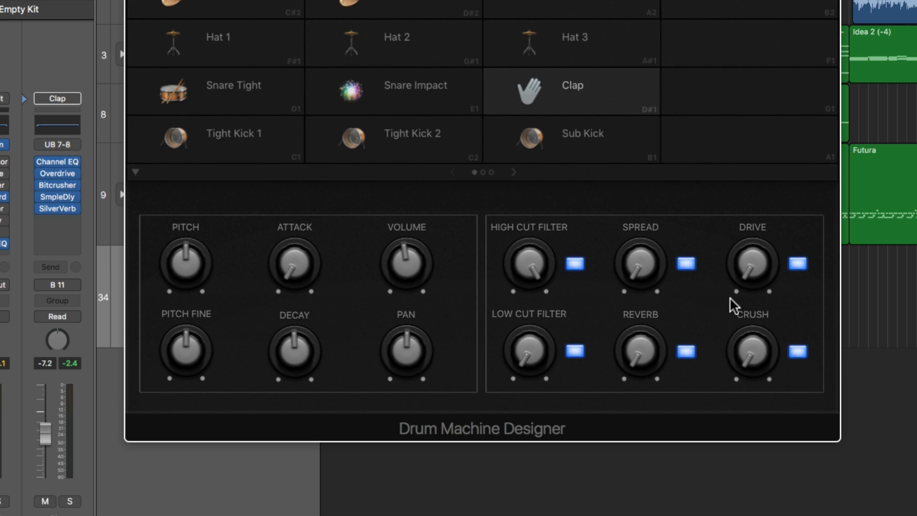
- Disable the Clap cell's Spread, Reverb, Crush and Drive effects again
click(706, 239)
click(689, 352)
click(797, 352)
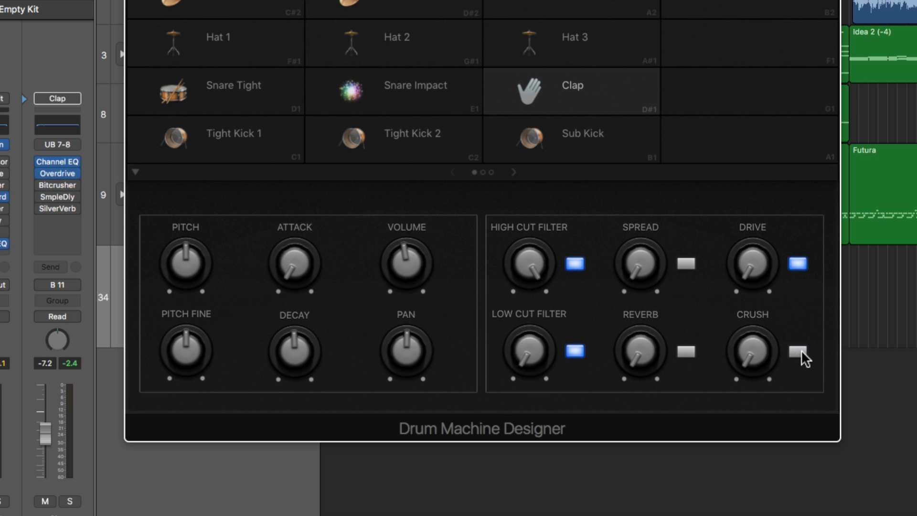
click(798, 265)
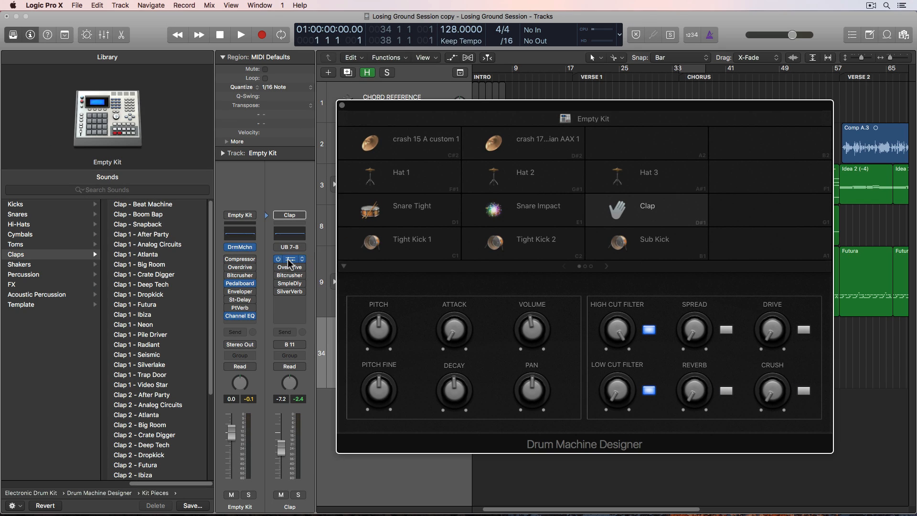
- Open the Clap cell's Channel EQ and sweep the High Cut and Low Cut filters to watch the EQ curve
click(57, 162)
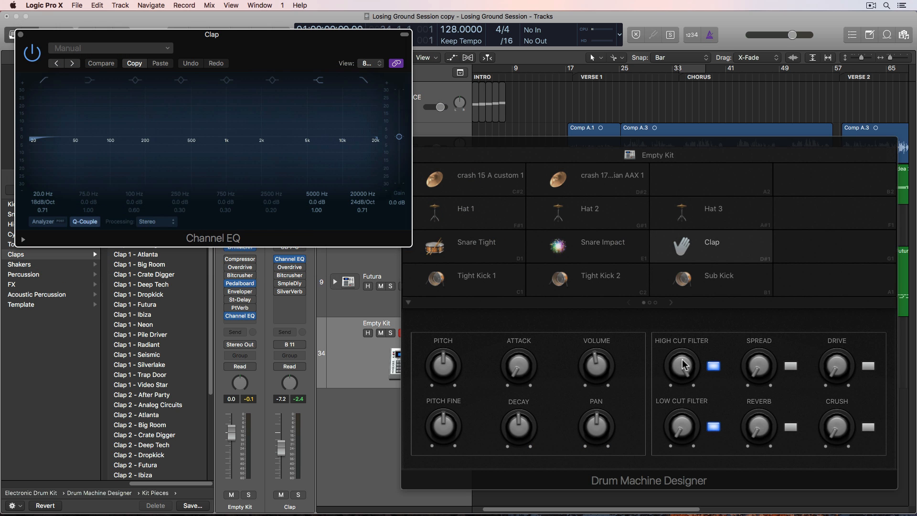
drag(684, 365, 685, 345)
drag(685, 414, 672, 432)
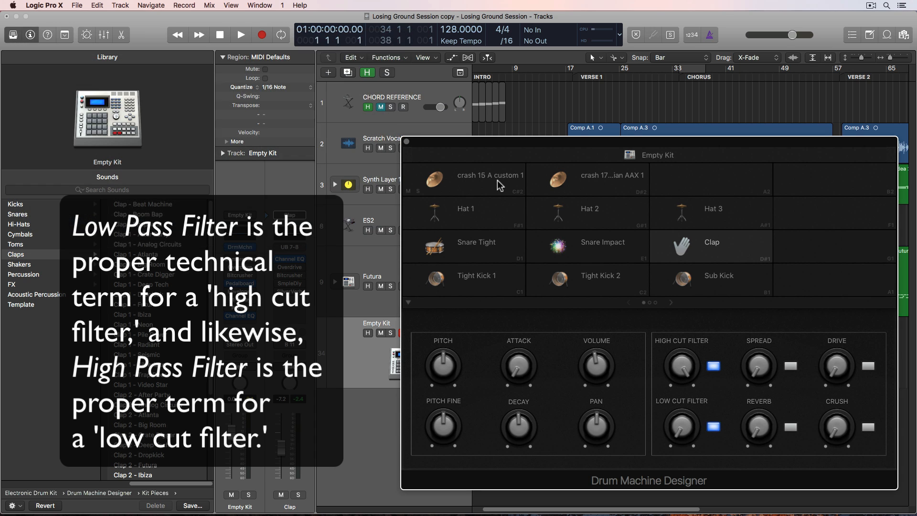
- Compare the crash 15 A custom 1 cell with its low cut filter fully lowered and raised again
click(497, 180)
drag(687, 430, 687, 497)
click(499, 193)
drag(683, 426, 686, 405)
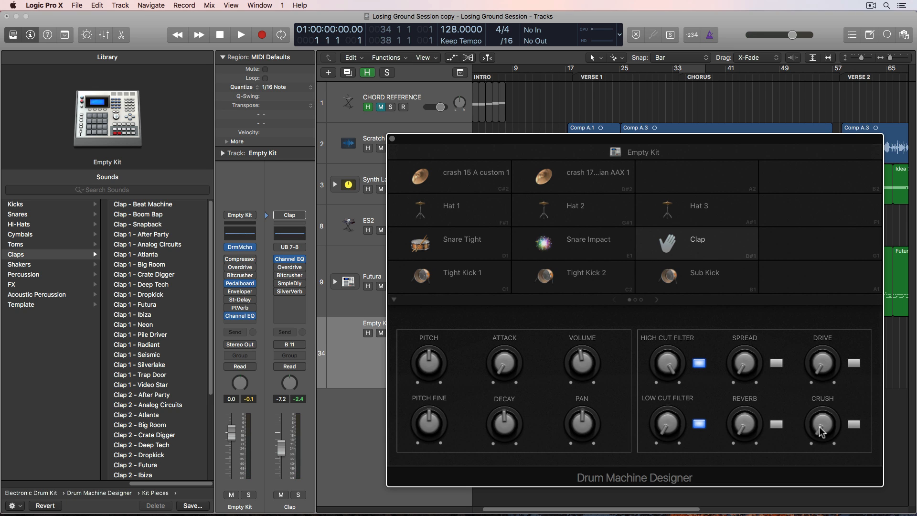
- Enable Spread on the Clap cell and set it to 70% while viewing its Sample Delay plug-in
click(777, 363)
click(290, 283)
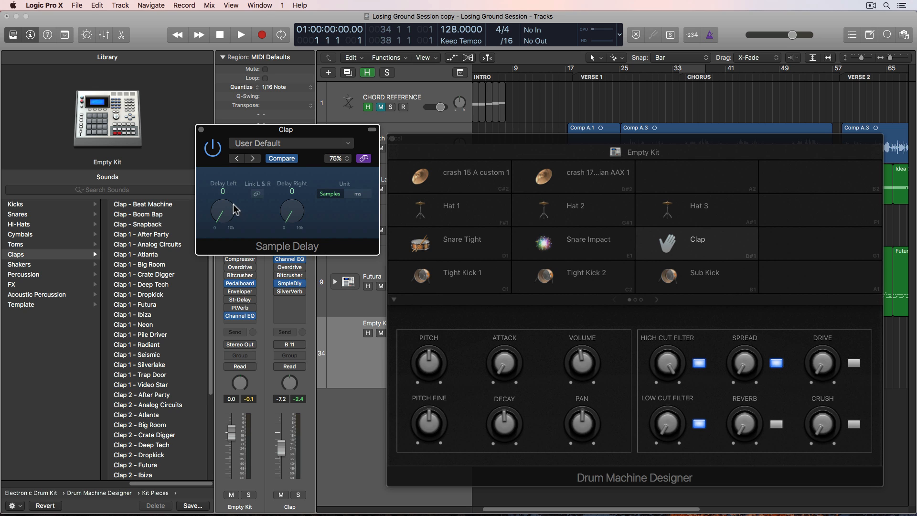
mouse_move(741, 362)
mouse_down()
mouse_move(759, 332)
mouse_move(759, 238)
mouse_move(770, 259)
mouse_move(750, 358)
mouse_up()
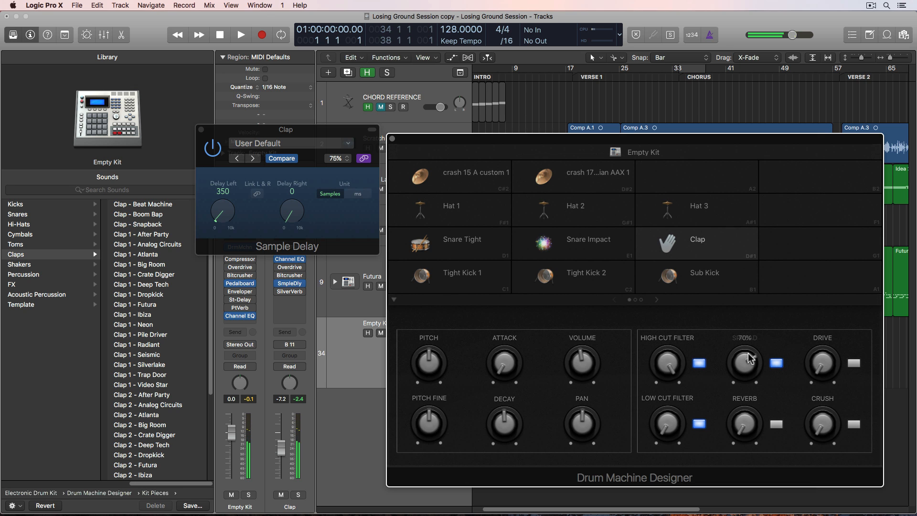
click(202, 130)
- Enable Reverb on the Clap cell and set it to 28% while viewing its SilverVerb plug-in
click(776, 425)
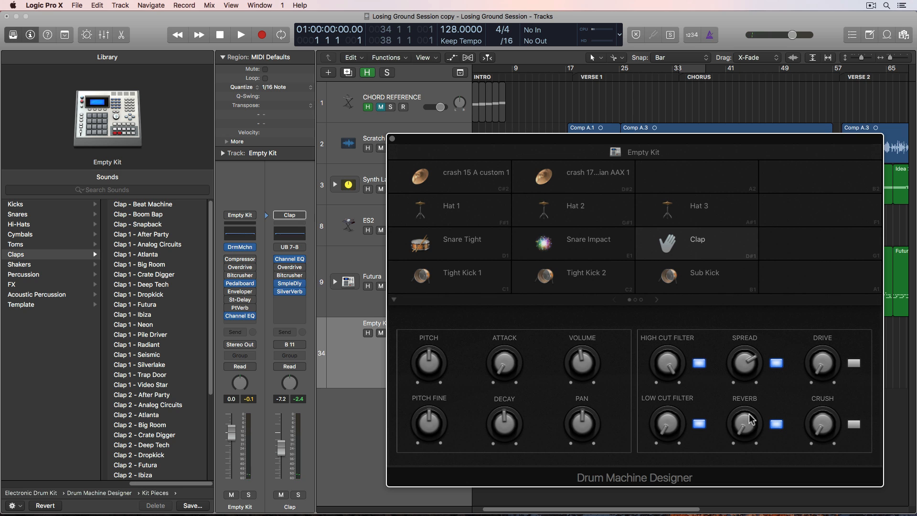
click(292, 292)
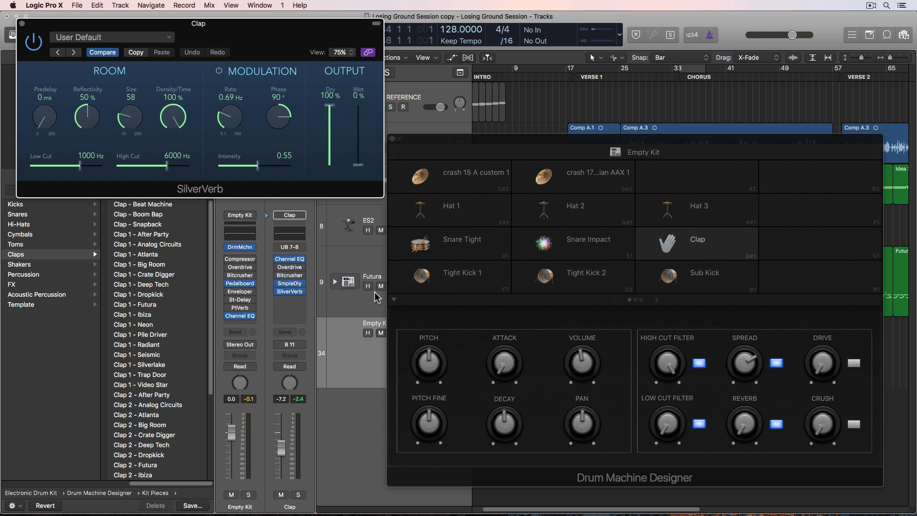
drag(746, 424, 738, 406)
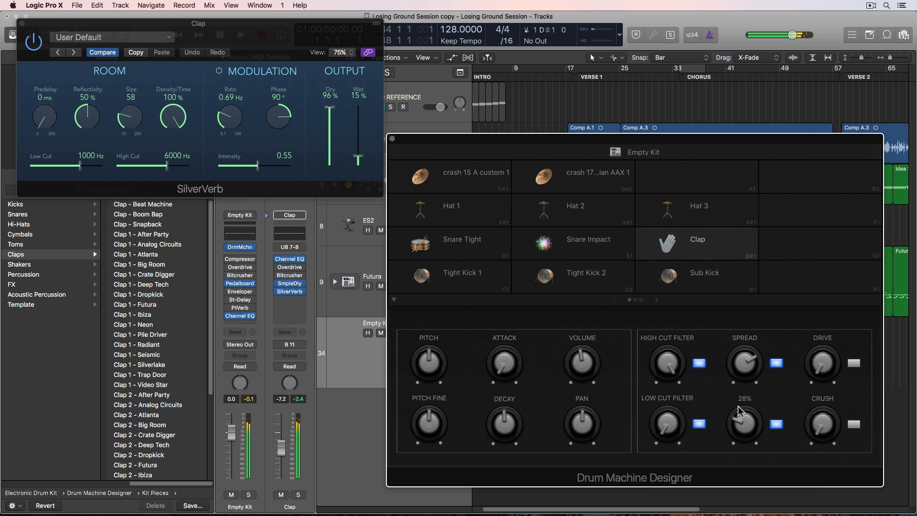
click(22, 23)
- Enable Drive on the Clap cell and raise it to 10.50 dB while viewing its Overdrive plug-in
click(853, 363)
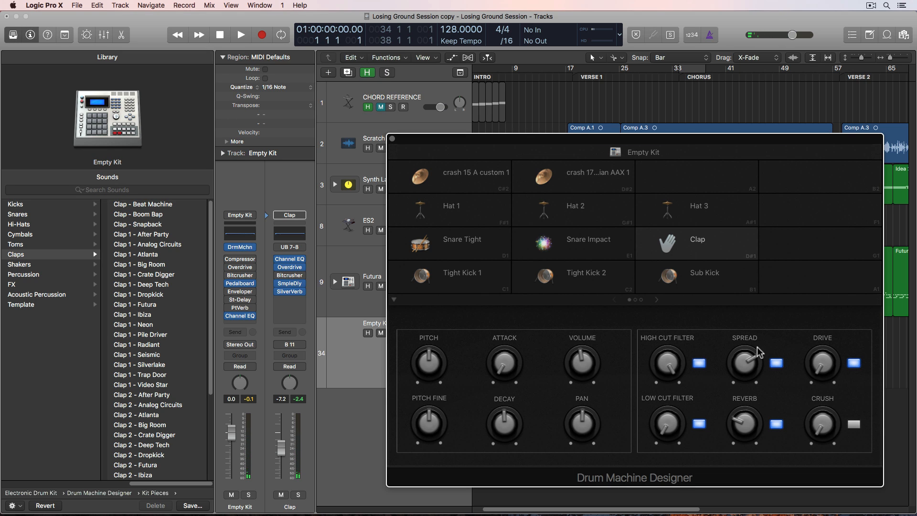
click(289, 267)
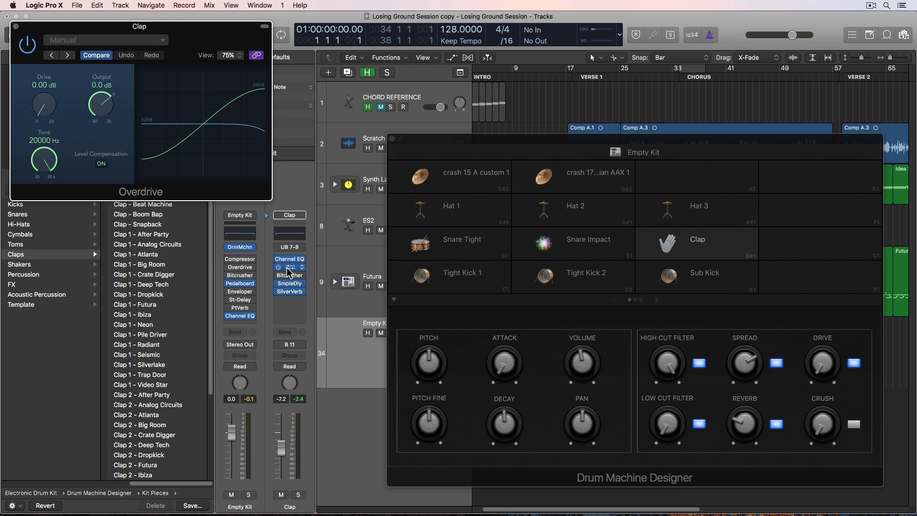
drag(203, 25, 305, 86)
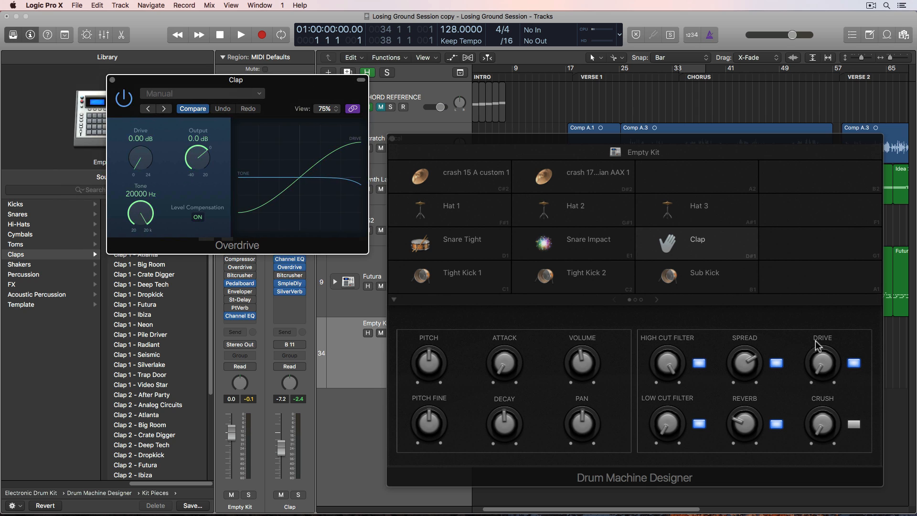
drag(822, 362, 810, 337)
- Try Crush on the Clap cell while viewing its Bitcrusher plug-in, and switch Crush back off
click(854, 424)
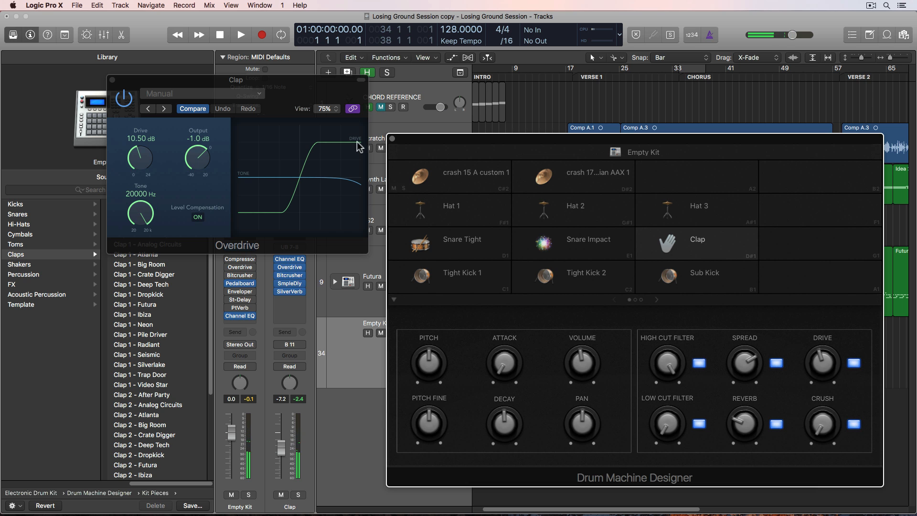
click(114, 82)
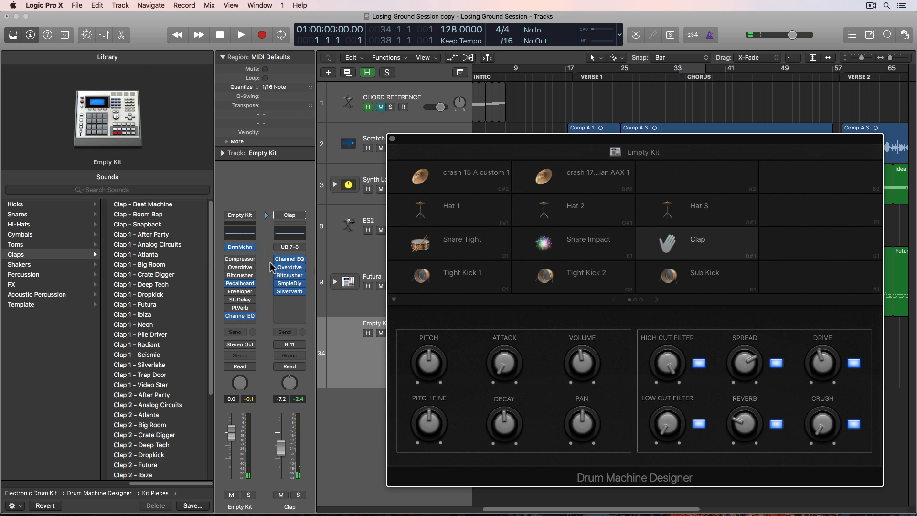
click(290, 276)
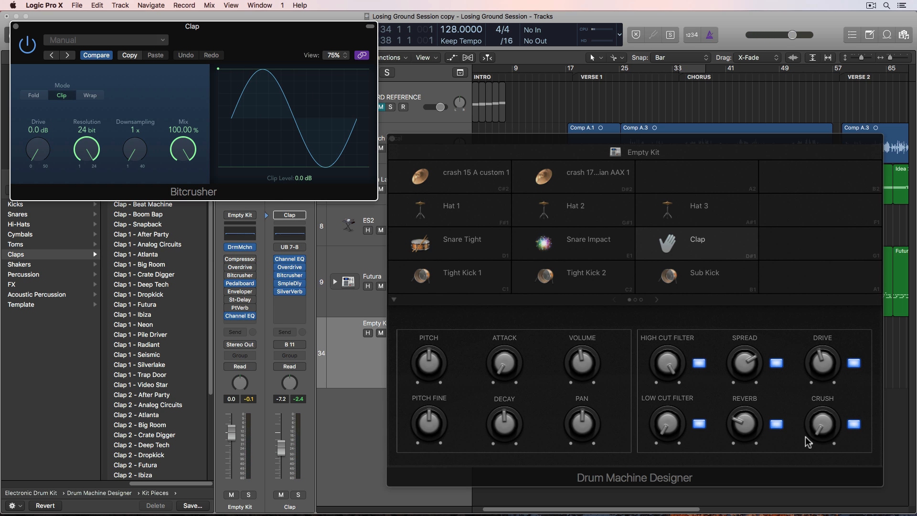
click(824, 429)
mouse_move(824, 429)
mouse_down()
mouse_move(820, 328)
mouse_move(817, 406)
mouse_move(810, 349)
mouse_move(819, 424)
mouse_up()
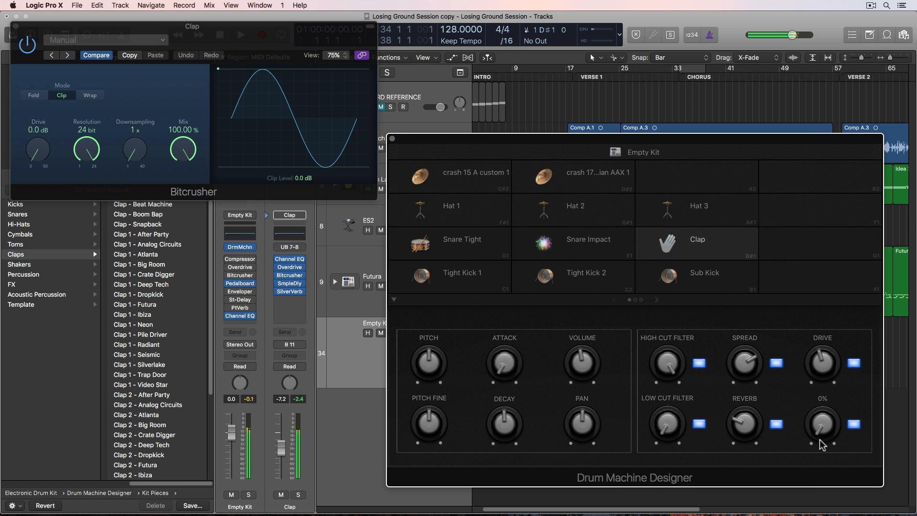
click(854, 425)
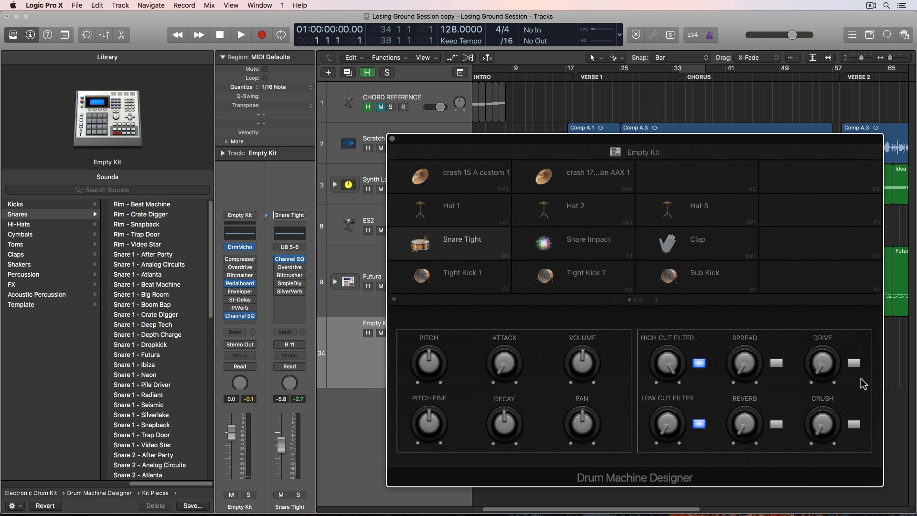
- Enable Drive on the Snare Tight cell and raise its amount
click(854, 364)
drag(826, 372, 823, 320)
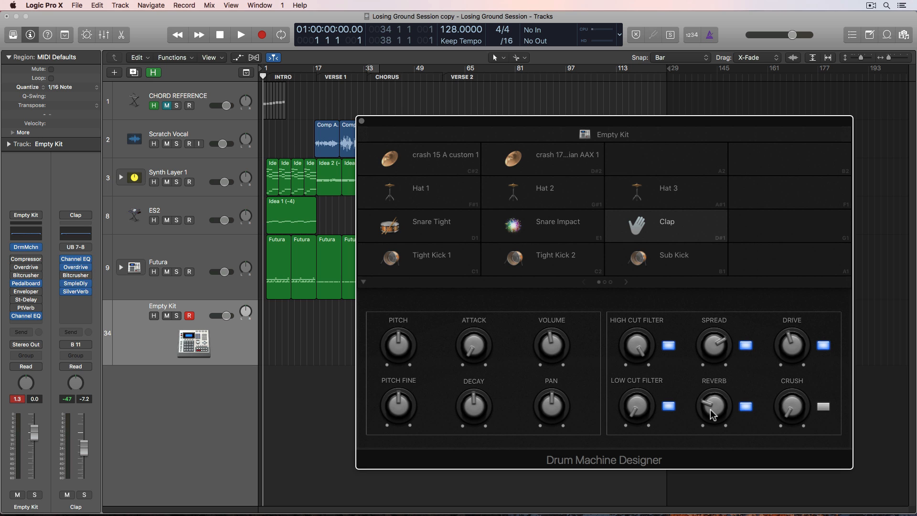
- Select the whole kit and rename its track to Custom Kit
click(642, 134)
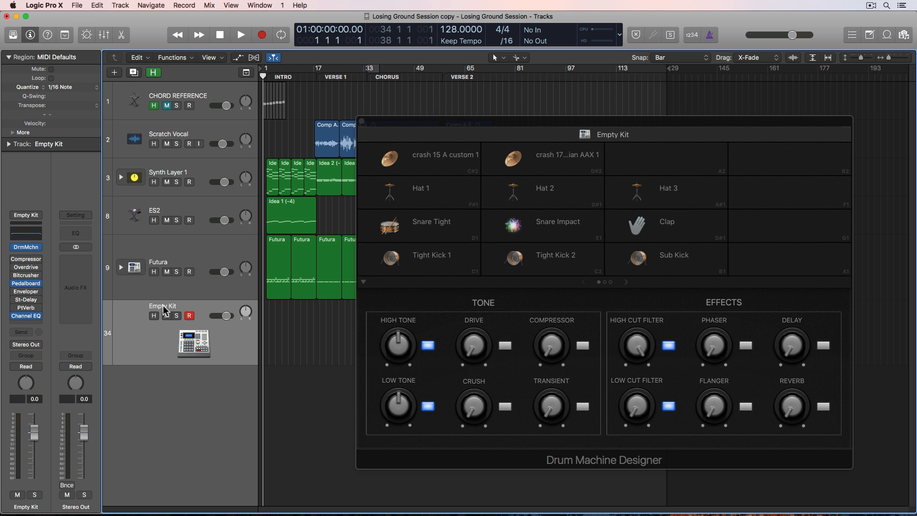
double_click(162, 305)
text(Custom Kit)
key(Return)
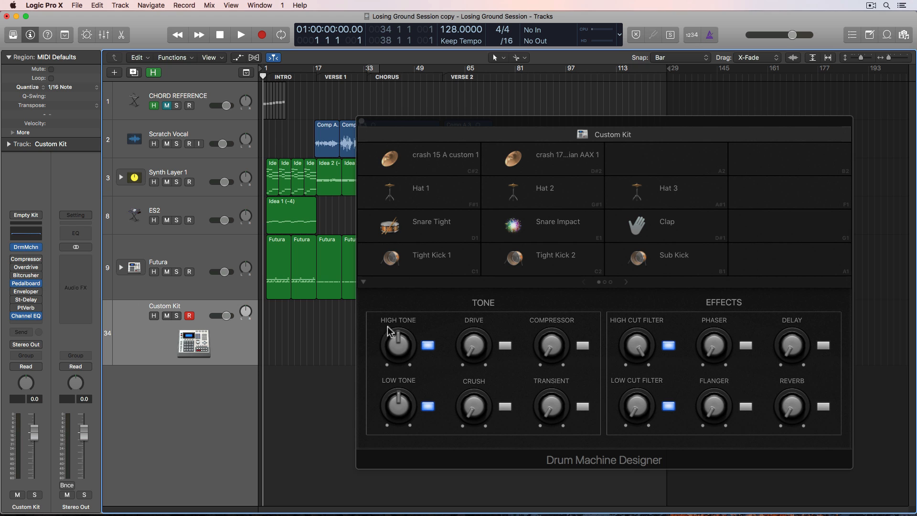
- Switch the kit's Drive and Crush effects on and back off
click(505, 346)
click(504, 346)
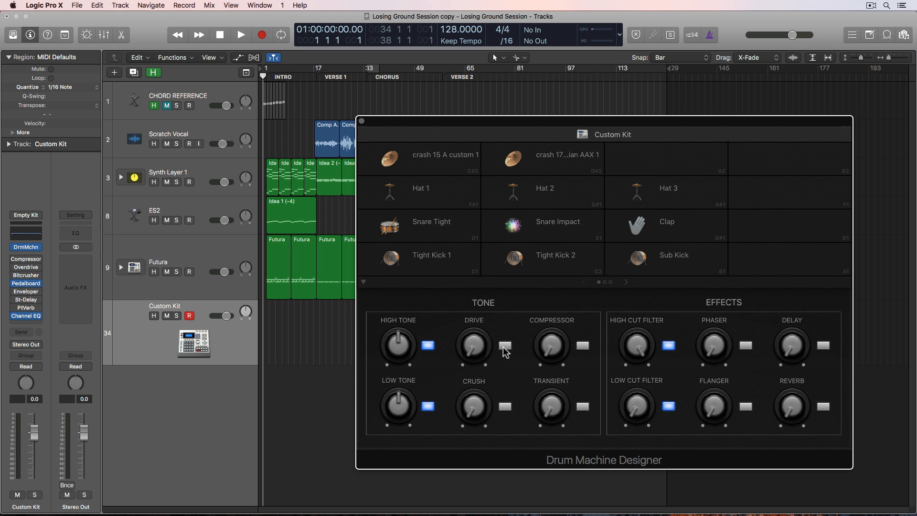
click(506, 407)
click(505, 407)
- Enable Compressor on the whole kit and raise its amount while viewing the Compressor plug-in
click(584, 346)
click(26, 260)
drag(278, 23, 276, 115)
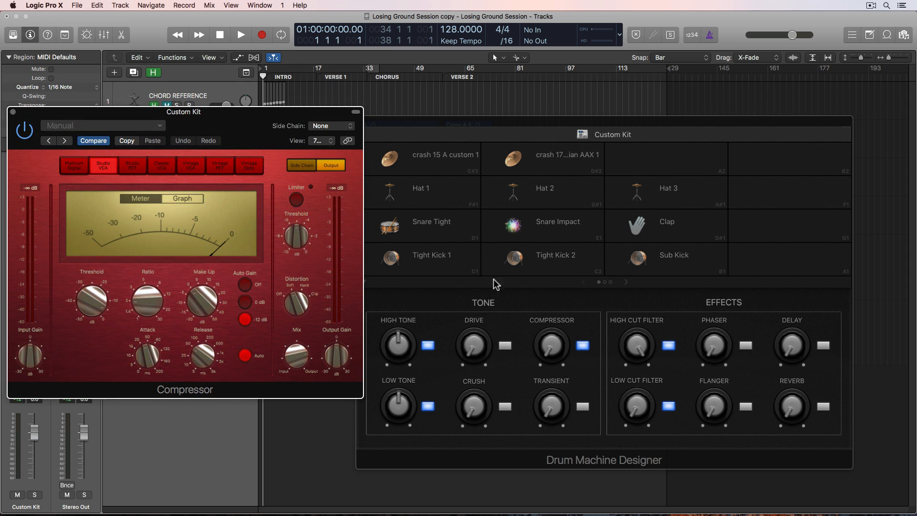
drag(552, 349, 557, 262)
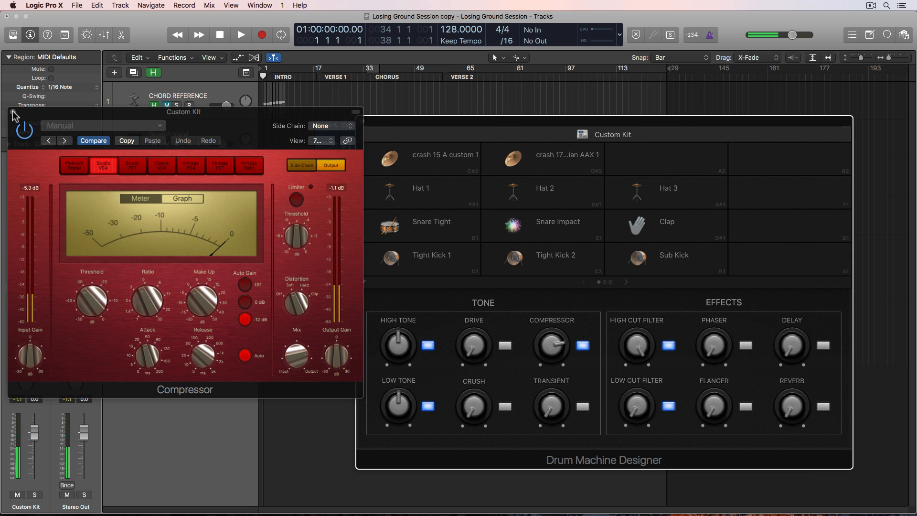
click(13, 112)
- Enable Transient on the whole kit and adjust it to a 16% attack gain in the Enveloper plug-in
click(583, 407)
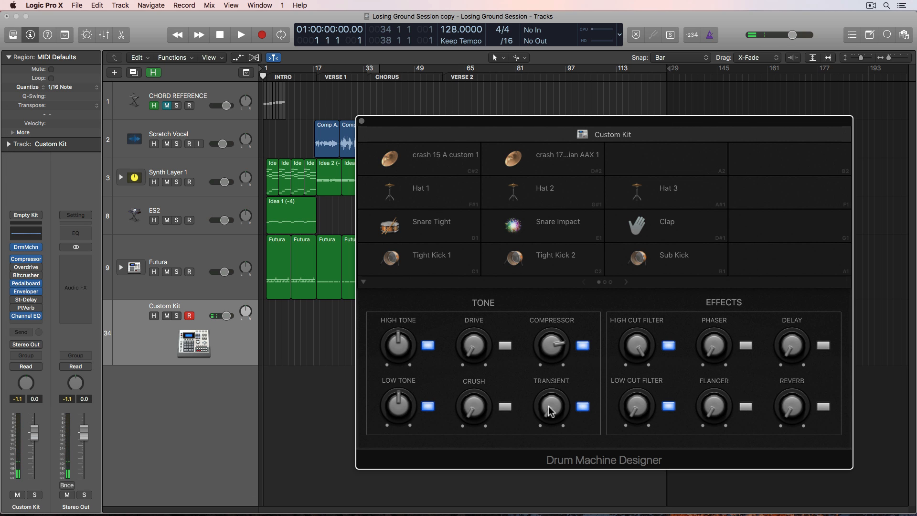
drag(550, 391, 554, 360)
click(26, 292)
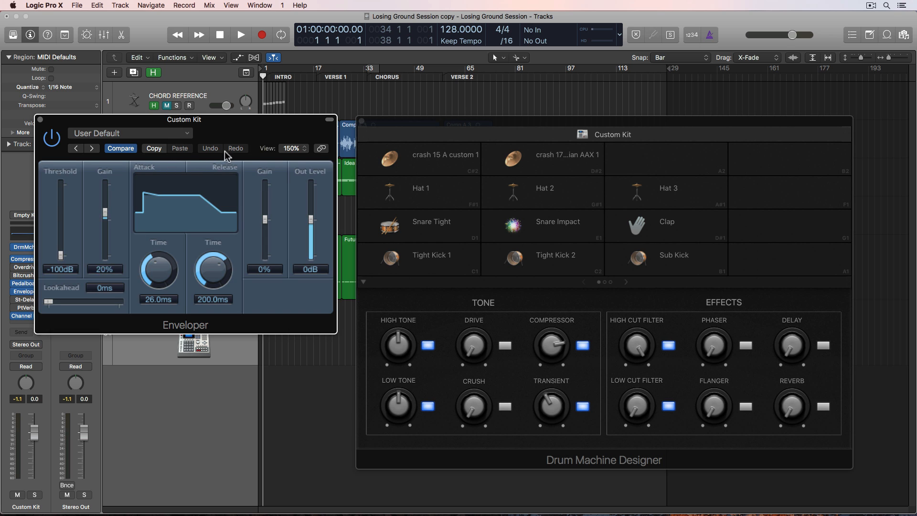
drag(557, 416, 546, 455)
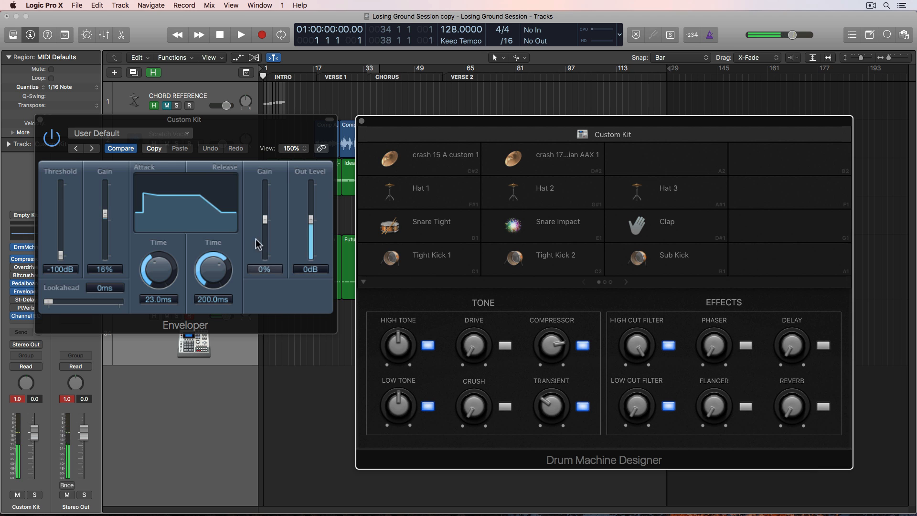
- Enable the kit's Phaser and Flanger and raise them to about 43% and 45% while viewing the Pedalboard
click(746, 345)
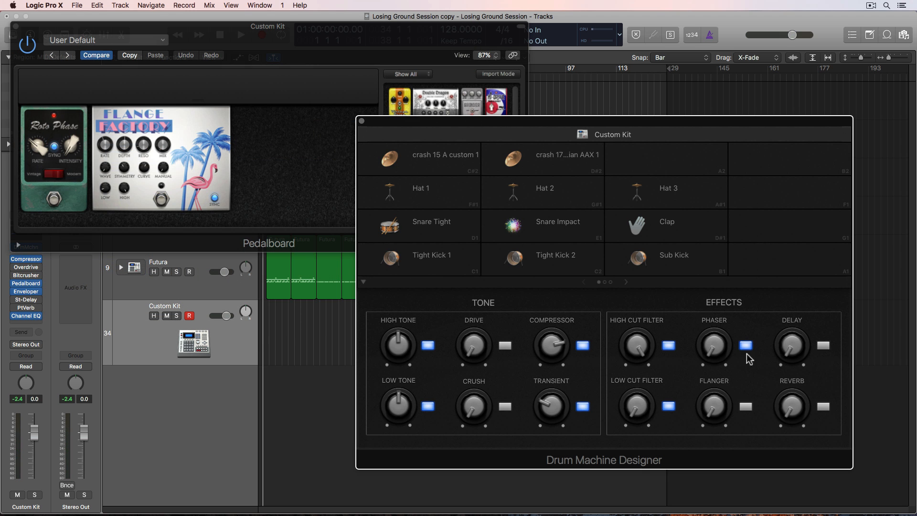
click(747, 406)
drag(716, 348, 712, 317)
drag(718, 395, 715, 348)
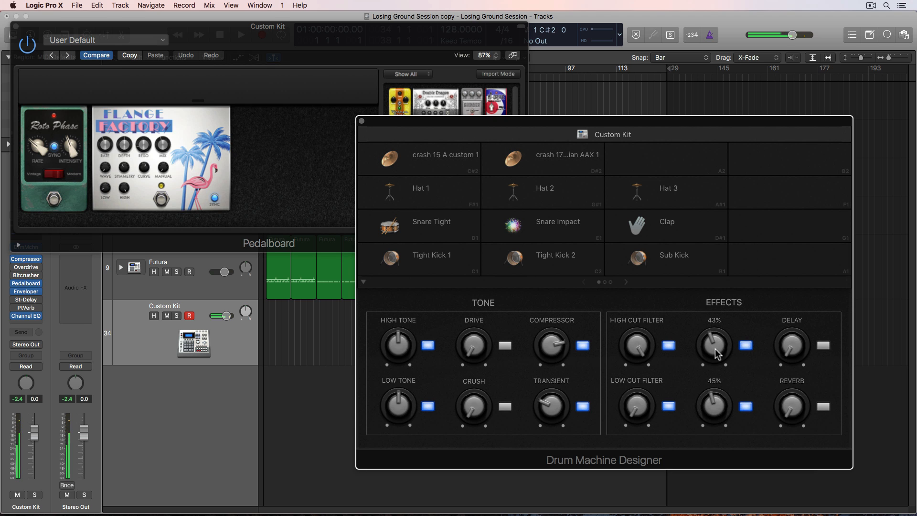
- Switch off the kit's Phaser and Flanger, return both amounts to 0% and close the Pedalboard
click(744, 348)
click(746, 407)
drag(713, 344, 720, 480)
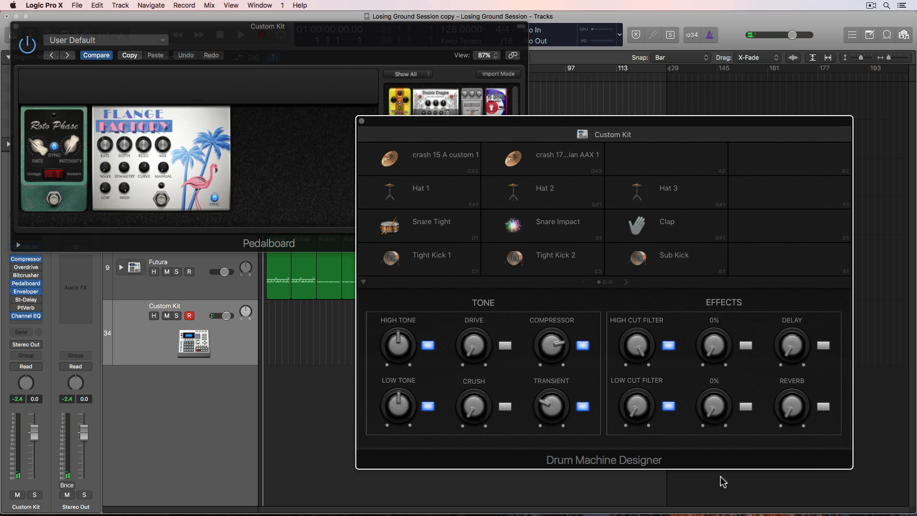
click(15, 26)
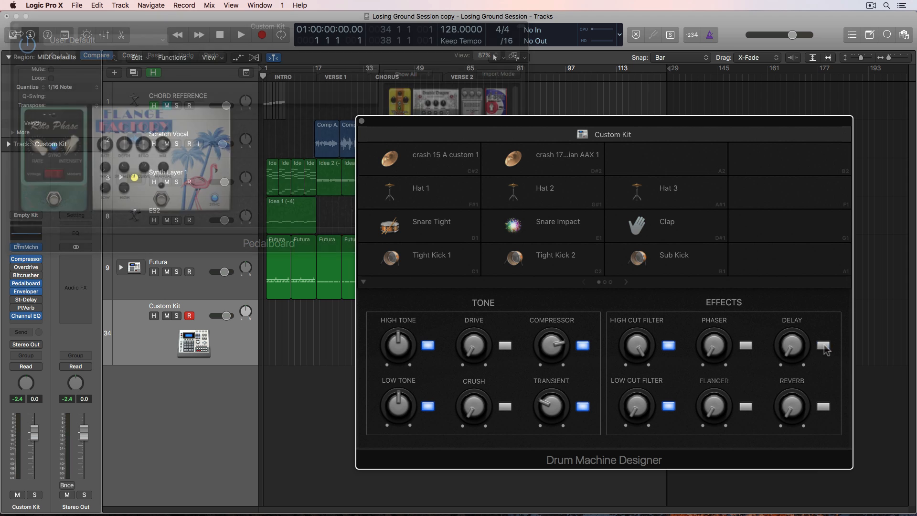
- Enable the kit's Delay and Reverb and open their Stereo Delay and PlatinumVerb plug-ins
click(824, 347)
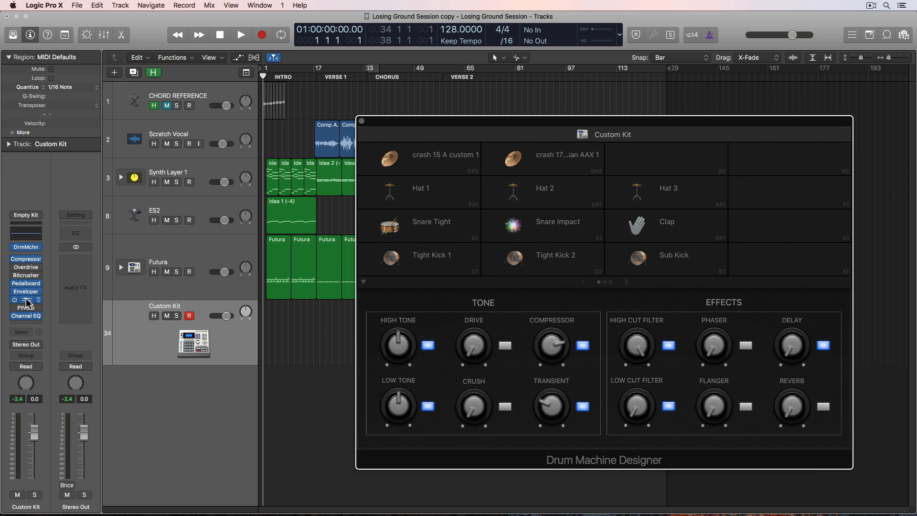
click(26, 300)
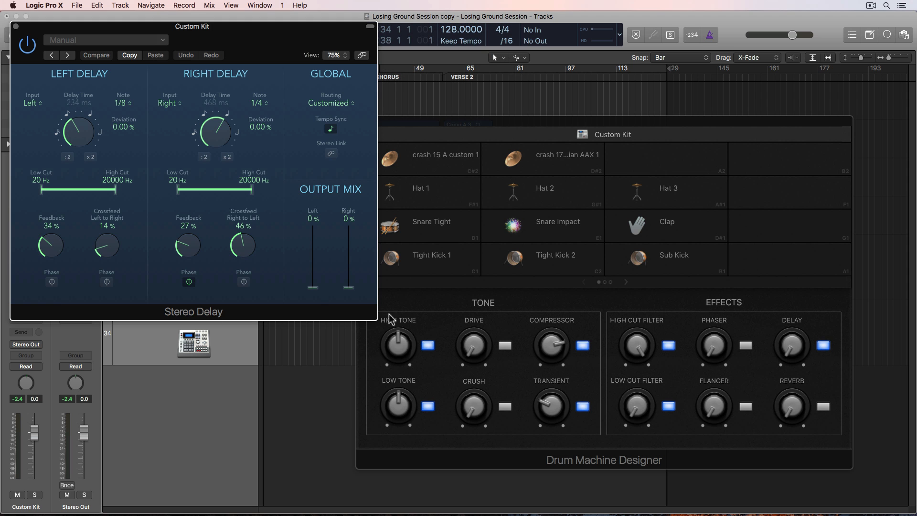
click(823, 407)
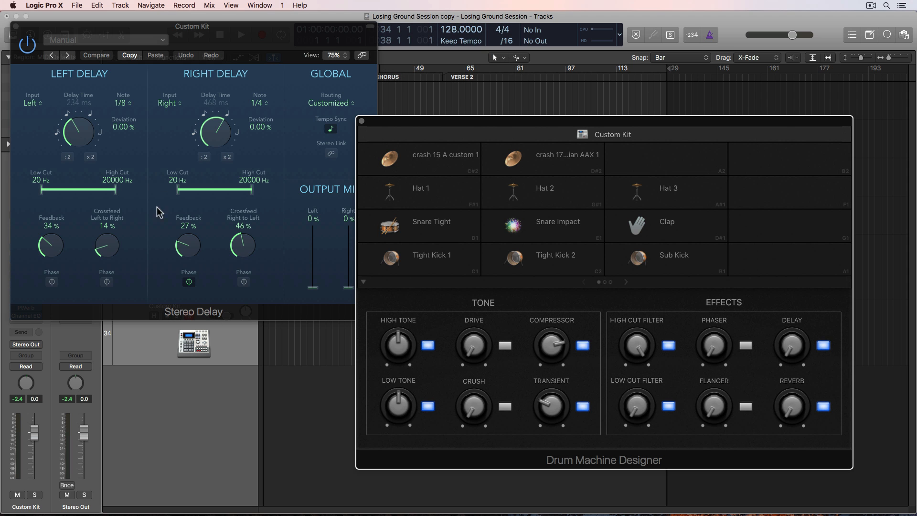
drag(166, 29, 253, 267)
click(27, 308)
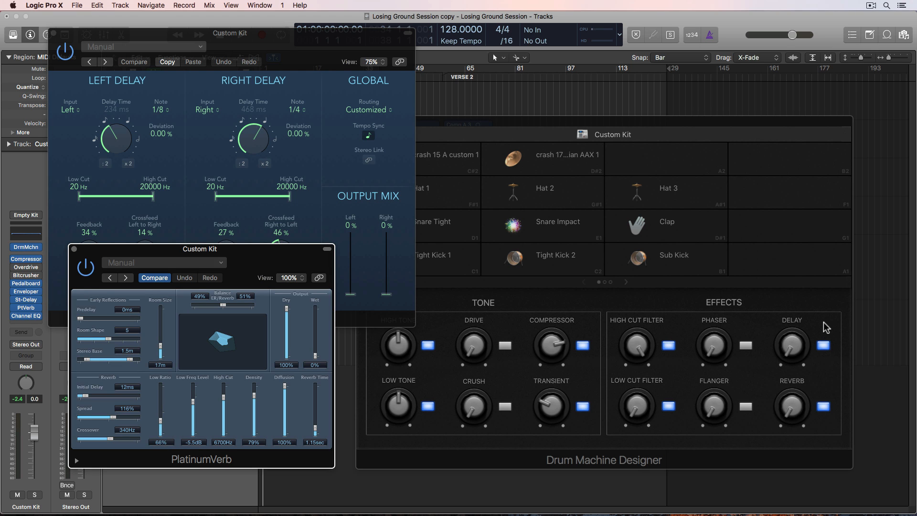
- Switch the kit's Delay and Reverb back off, keeping the Delay amount at 0%
click(819, 343)
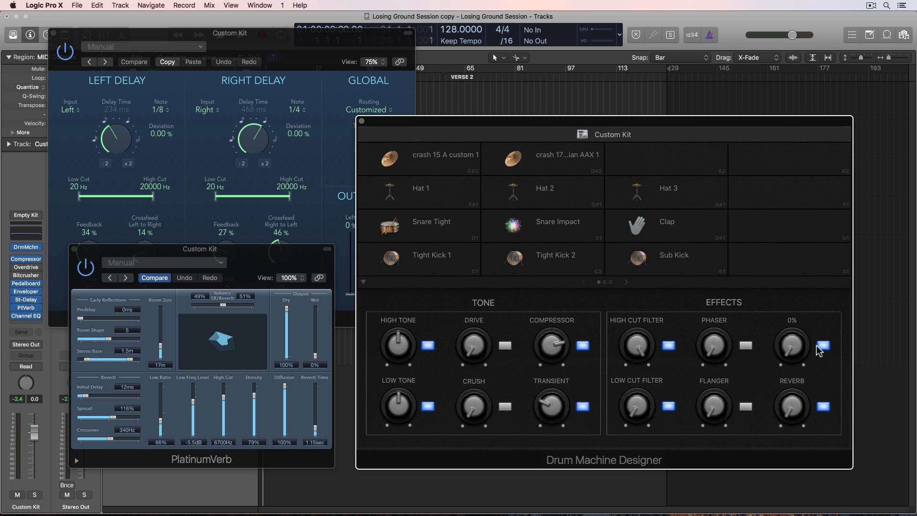
click(822, 346)
click(823, 404)
drag(794, 347, 776, 444)
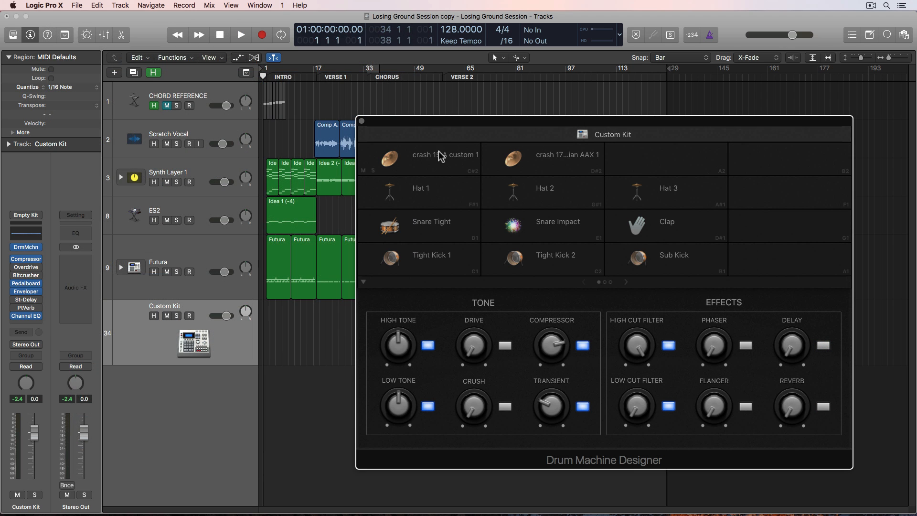
- Audition the Snare Impact cell while lowering its volume to -24.6 dB, clearing the kit's peak level display between hits
click(553, 232)
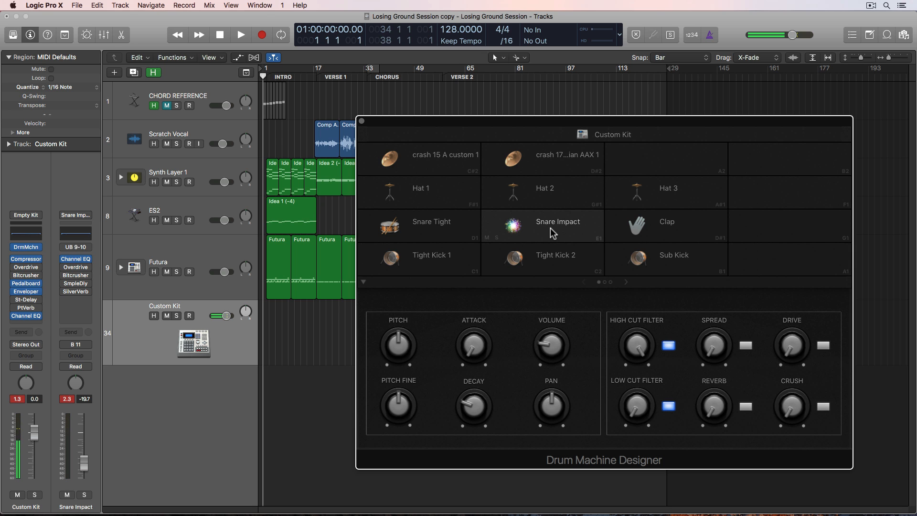
mouse_move(549, 345)
mouse_down()
mouse_move(553, 372)
mouse_move(567, 293)
mouse_move(548, 368)
mouse_move(557, 289)
mouse_move(552, 344)
mouse_move(552, 310)
mouse_move(545, 341)
mouse_up()
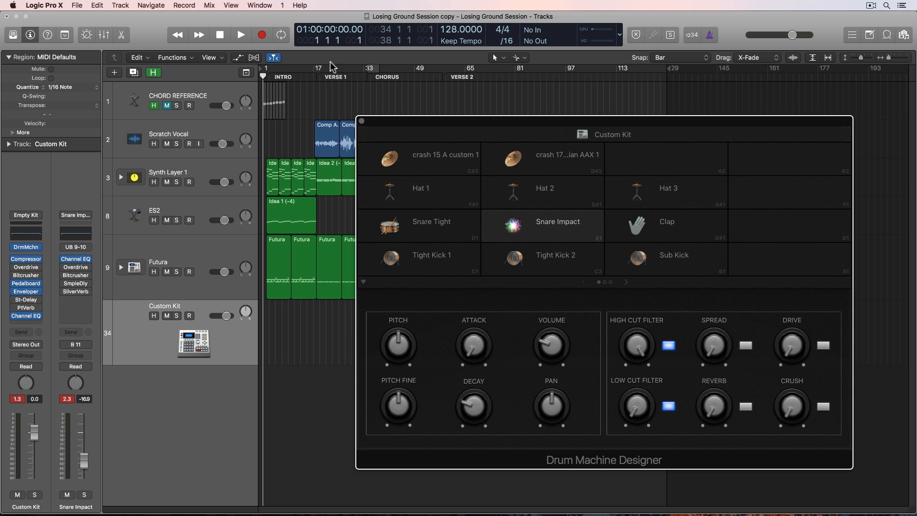
click(208, 5)
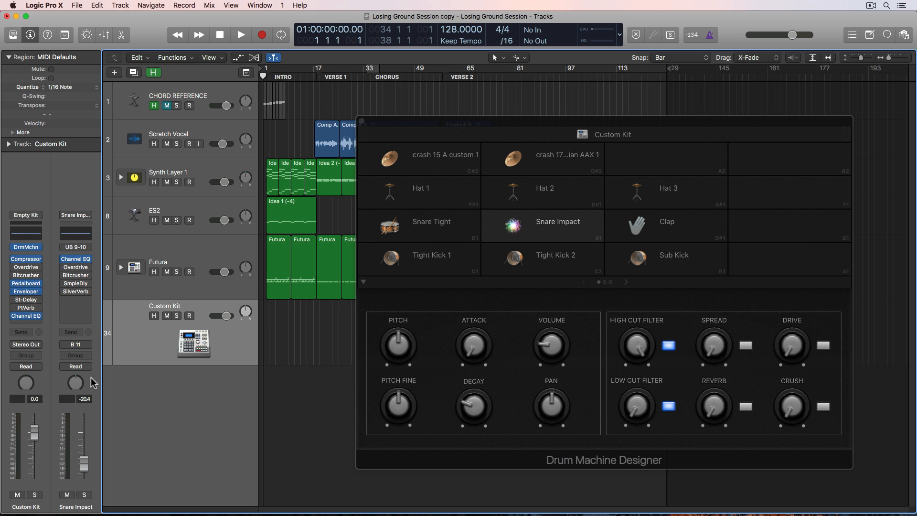
click(566, 234)
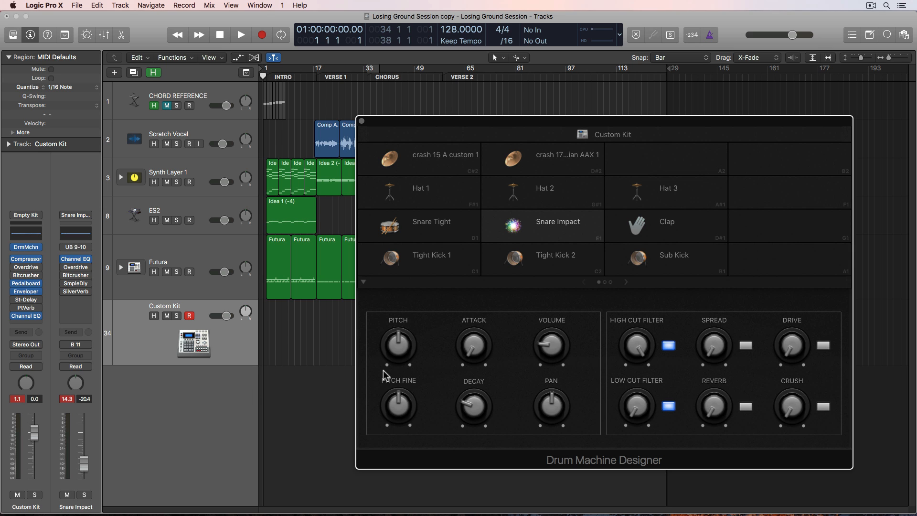
drag(549, 345, 546, 346)
click(22, 399)
click(538, 235)
click(543, 234)
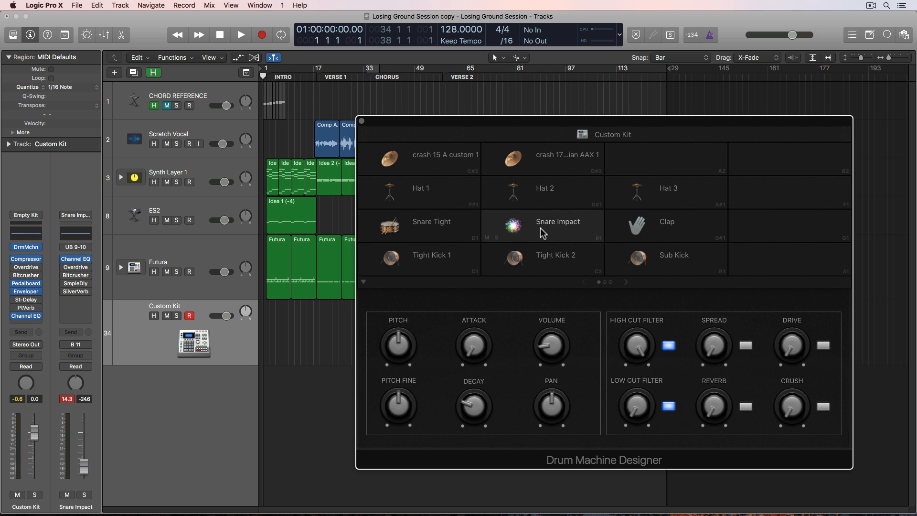
- Close Drum Machine Designer, show the mixer and clear the Snare Impact channel's peak level
click(362, 121)
key(x)
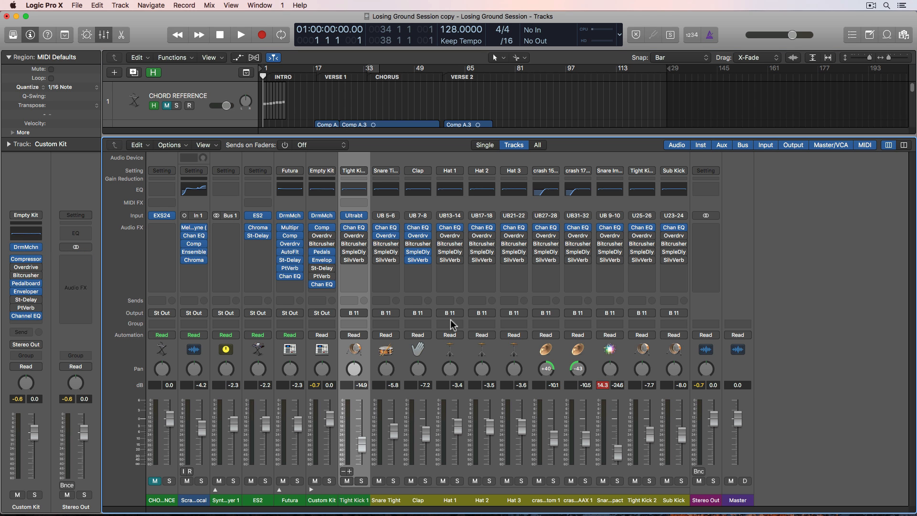
click(605, 385)
- Collapse and re-expand the Custom Kit channel's sub-channels in the mixer, and select the Tight Kick 1 channel strip
click(320, 501)
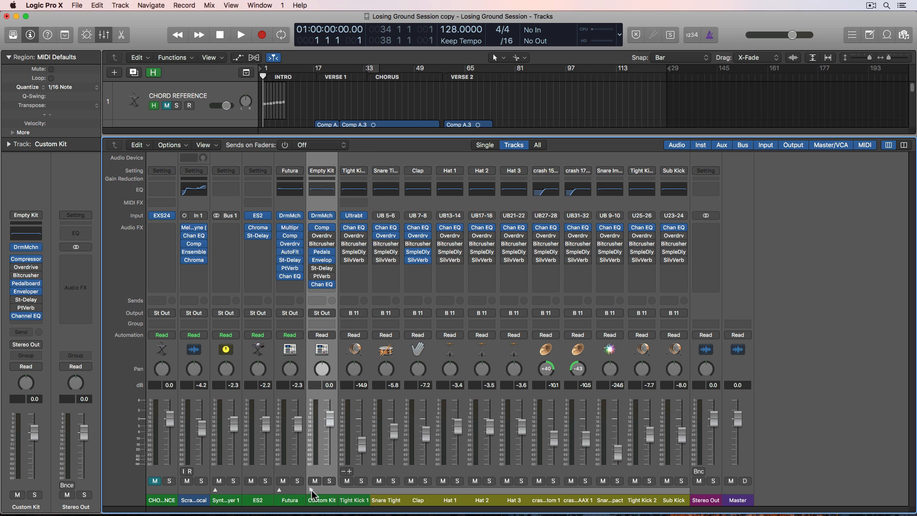
click(312, 490)
click(312, 490)
click(354, 500)
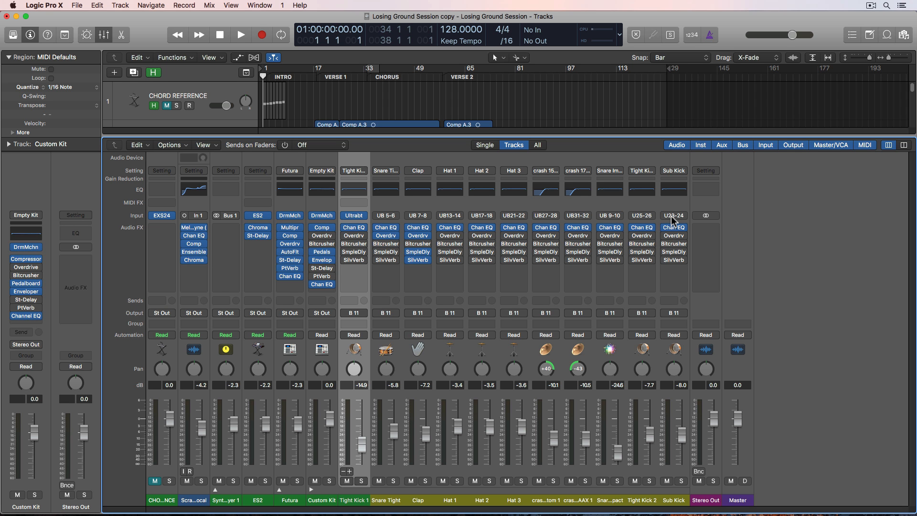
- Reset the Tight Kick 1 through Sub Kick channel faders together to 0.0 dB and balance the kit's voice levels in Ultrabeat instead
click(357, 214)
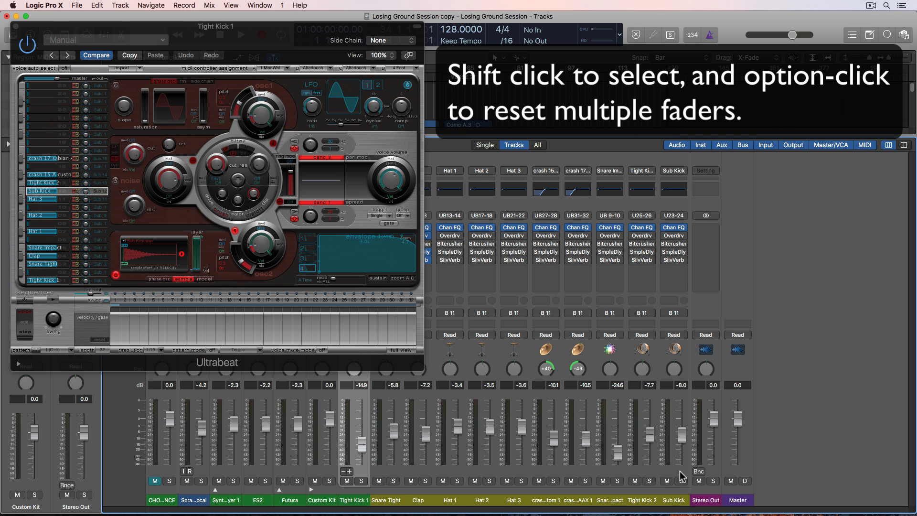
shift+click(674, 500)
alt+click(682, 434)
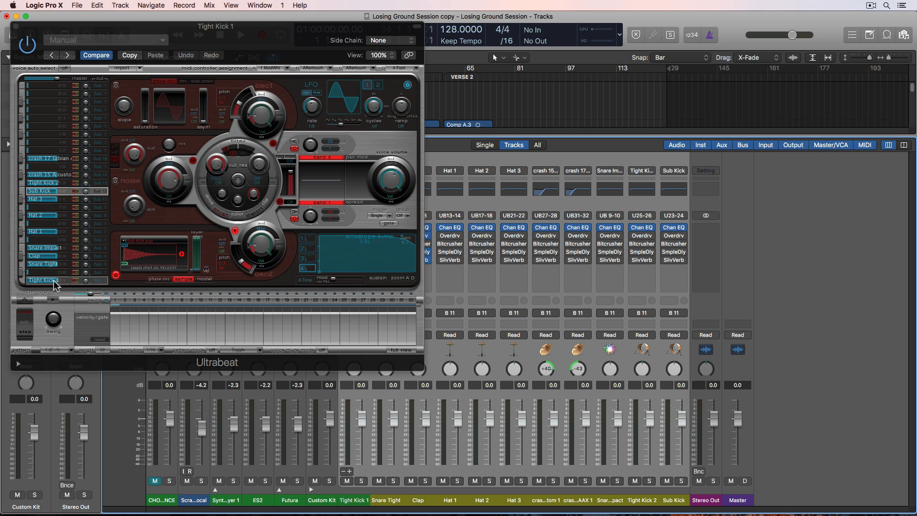
click(54, 281)
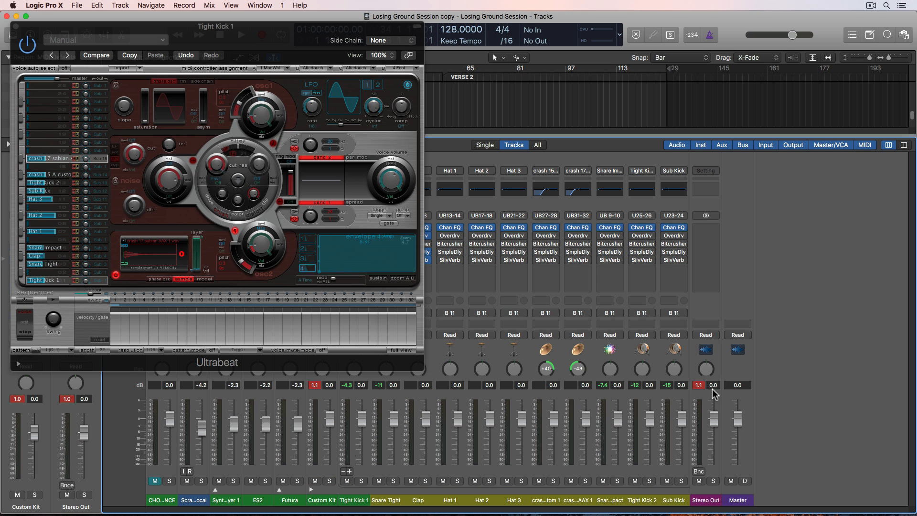
- Lower the Tight Kick 1 through Sub Kick faders together to -3.0 dB, then clear the peak displays and audition the kit
drag(354, 499, 673, 500)
drag(682, 418, 682, 428)
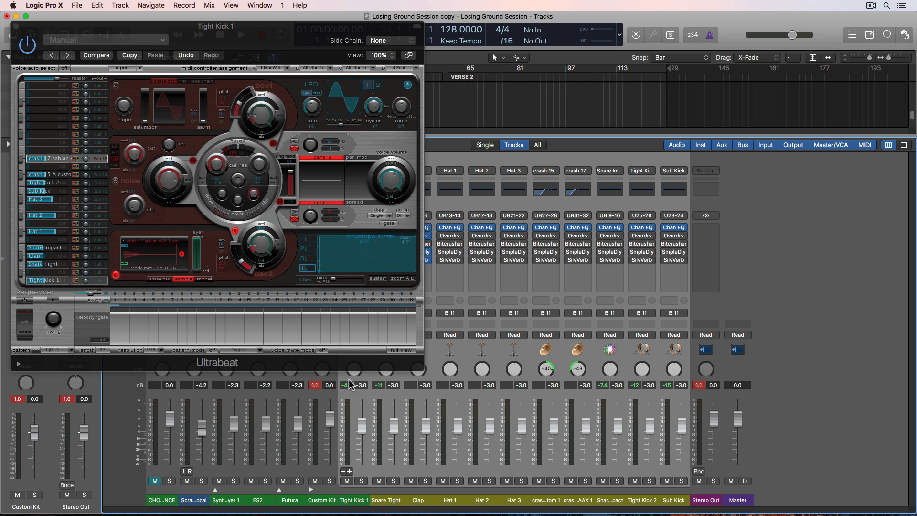
click(829, 386)
click(319, 386)
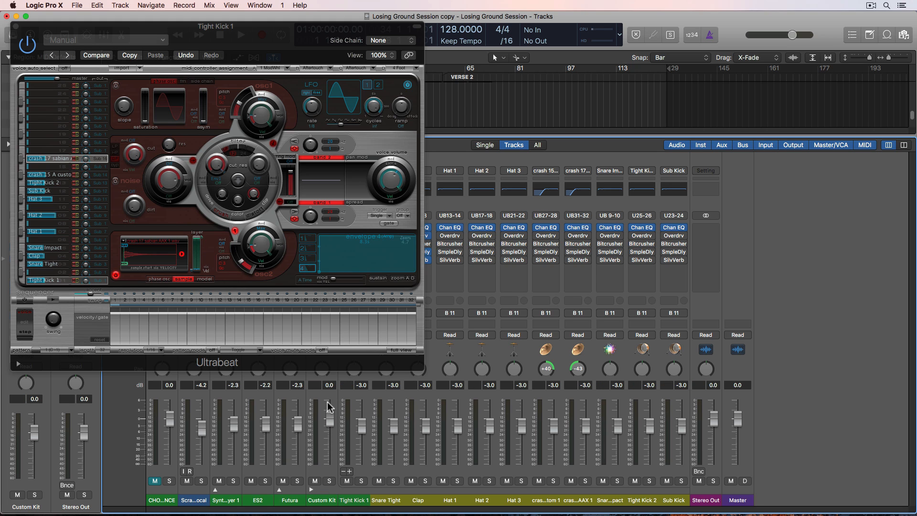
key(space)
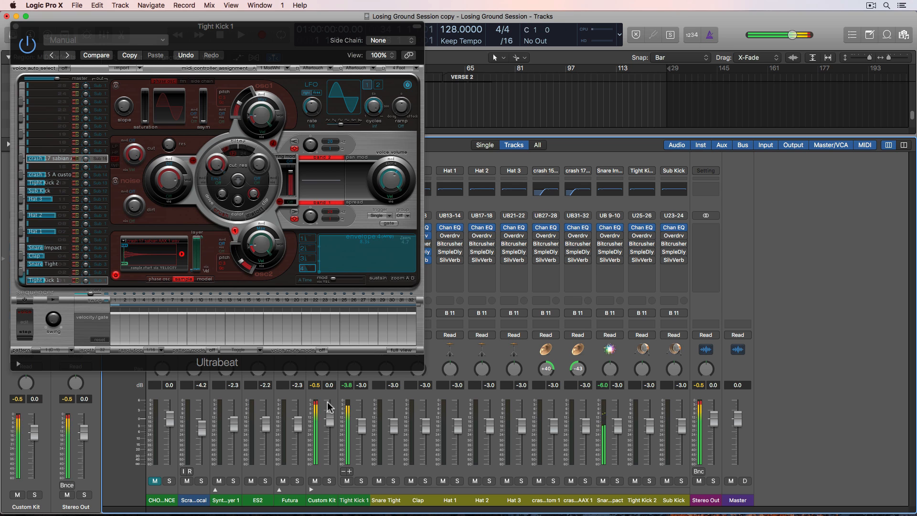
key(space)
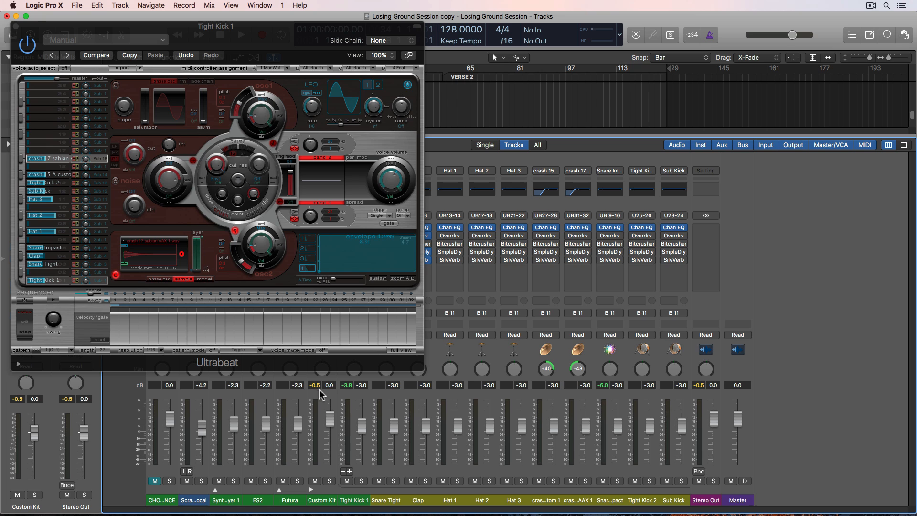
- Step through the Custom Kit's sub-channel strips one by one, starting from Tight Kick 1
click(359, 501)
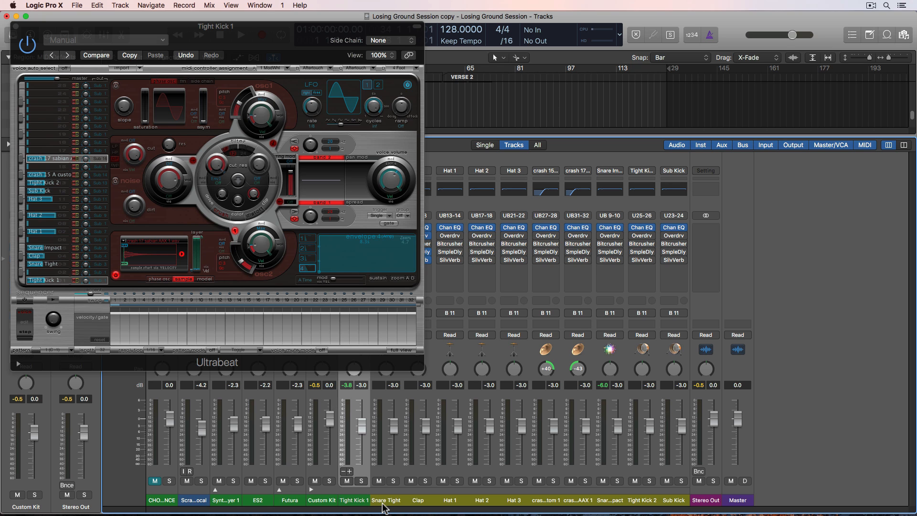
key(Right)
key(Right)
key(Right)
key(Right)
key(Right)
key(Right)
key(Right)
key(Right)
key(Right)
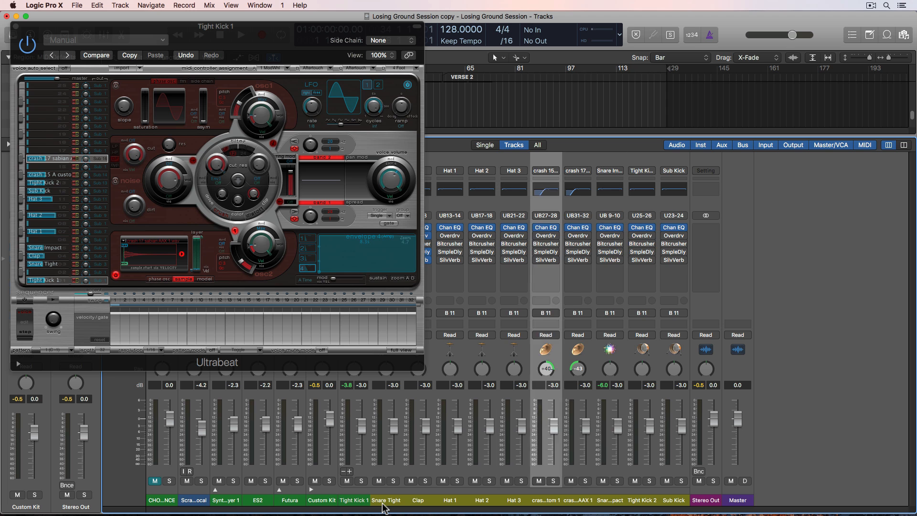
key(Right)
key(Right)
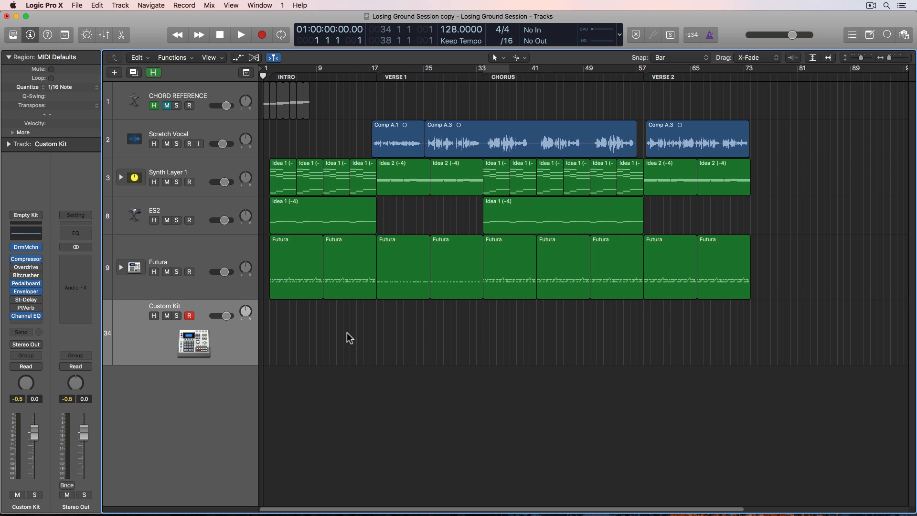
drag(303, 320, 720, 287)
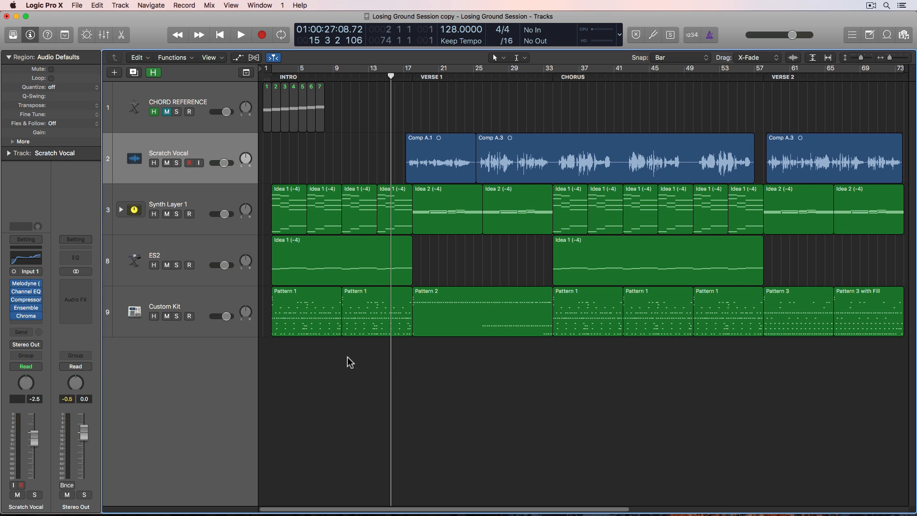
drag(329, 389, 876, 328)
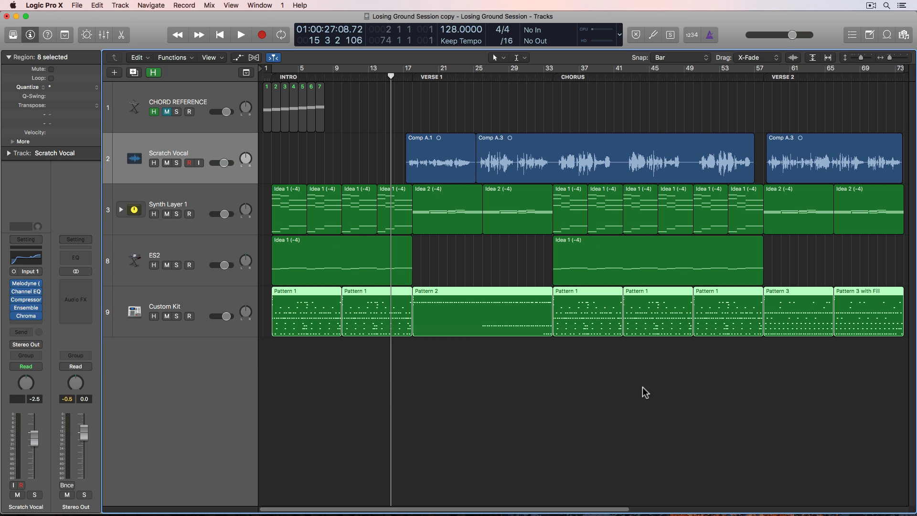
click(627, 385)
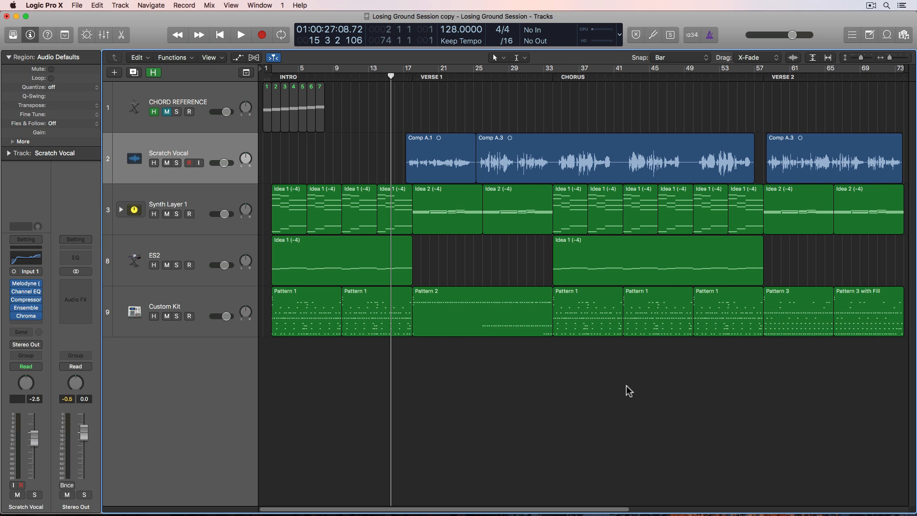
- Show the mixer, select the Custom Kit channel, and briefly view its kit in Drum Machine Designer before closing it
key(x)
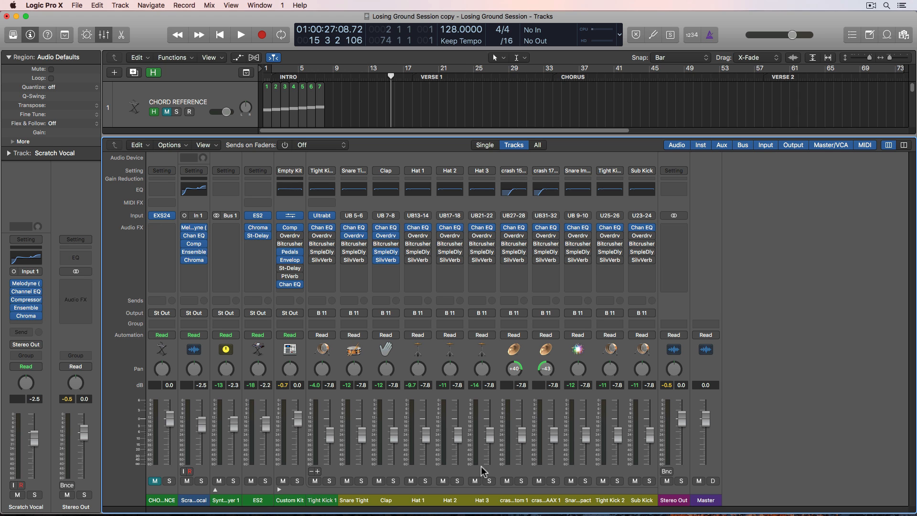
click(292, 502)
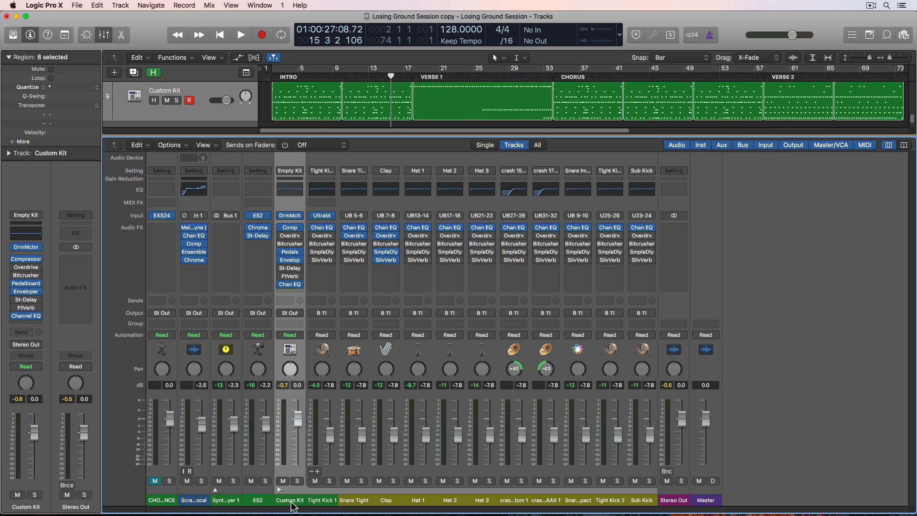
click(290, 215)
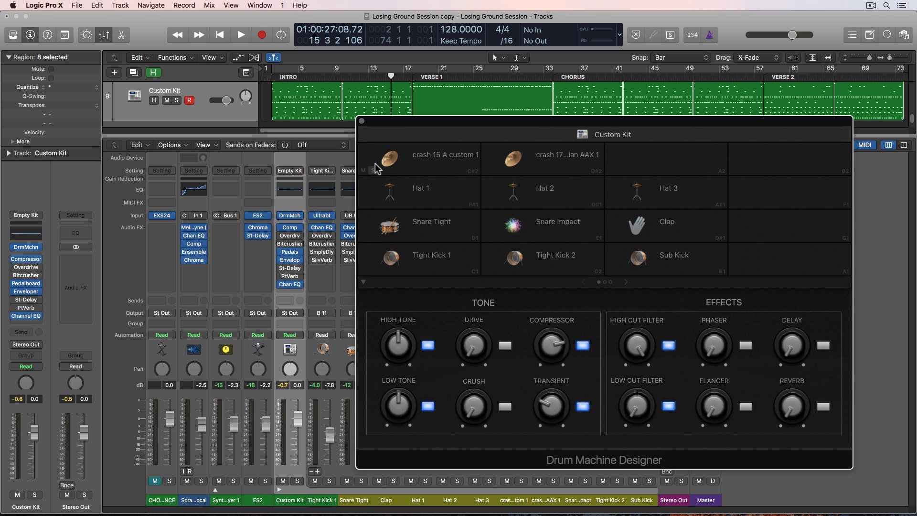
click(362, 120)
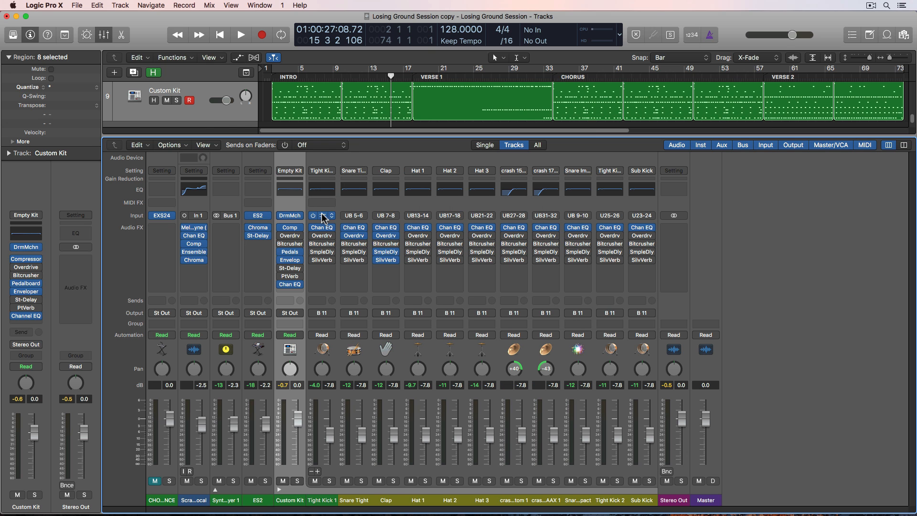
- Check the group settings of the Tight Kick 2, Hat 3, Hat 2 and Hat 1 voices in Ultrabeat, then close it
click(323, 218)
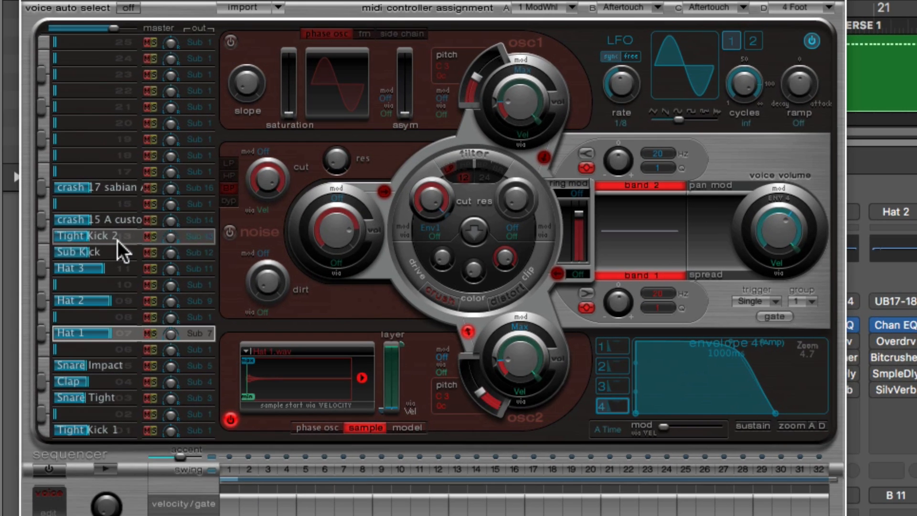
click(119, 238)
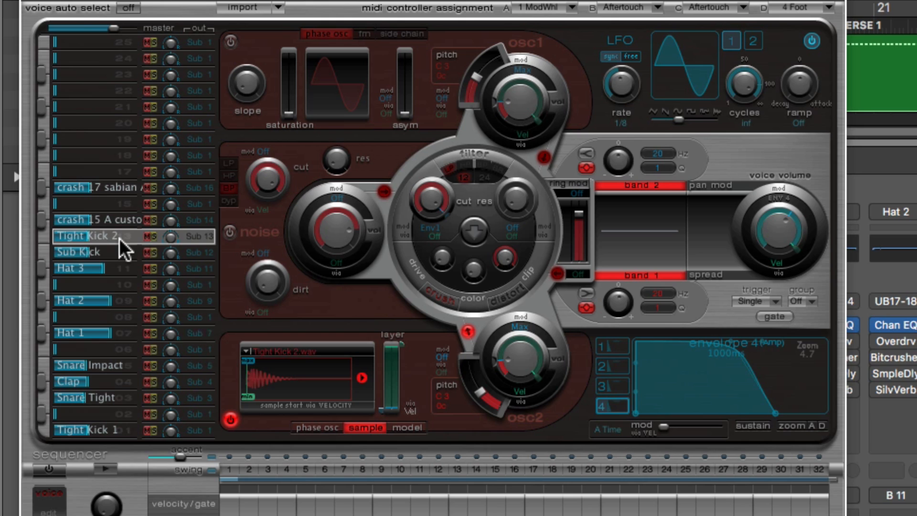
click(119, 268)
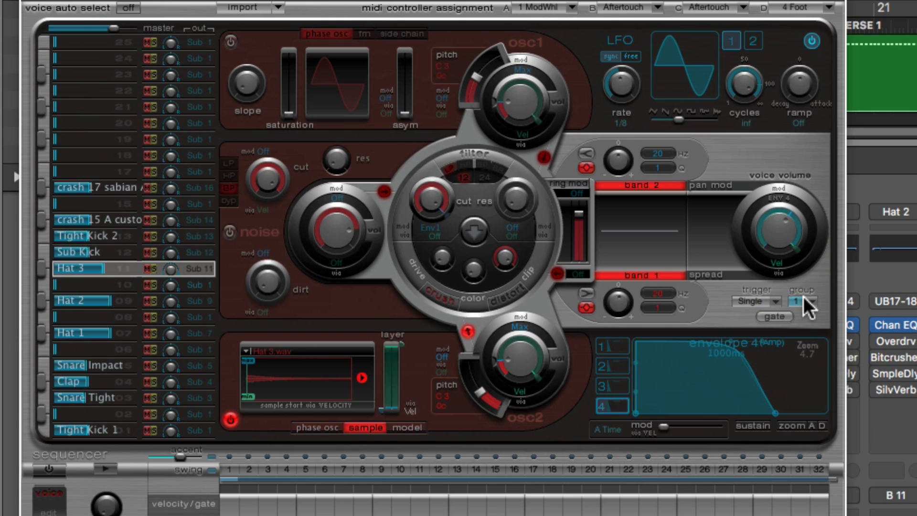
click(122, 297)
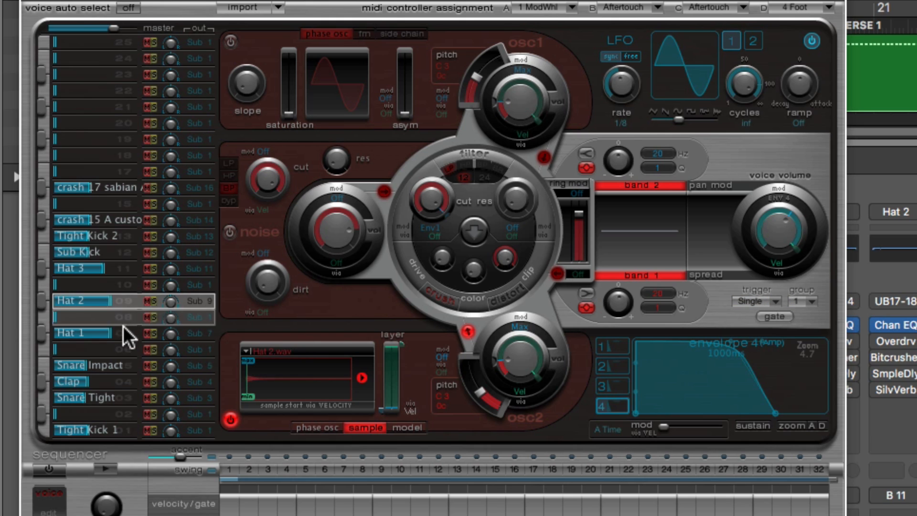
click(123, 332)
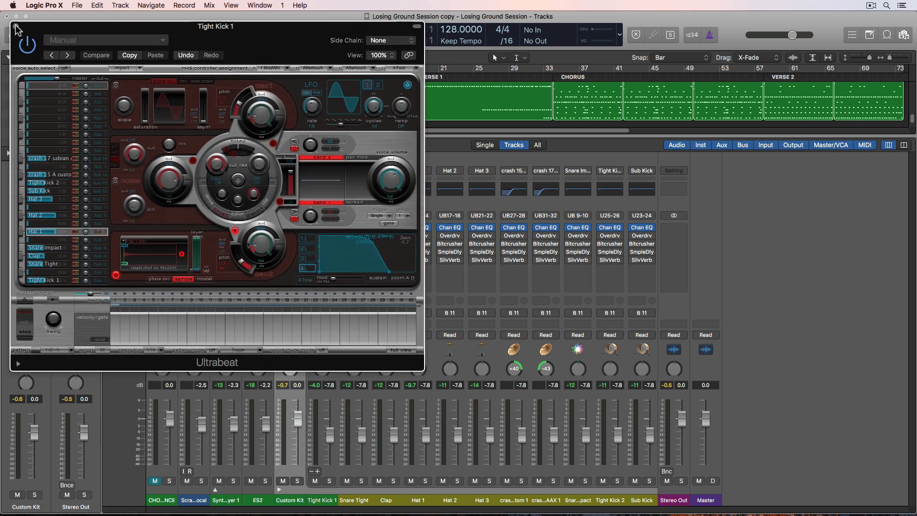
click(16, 25)
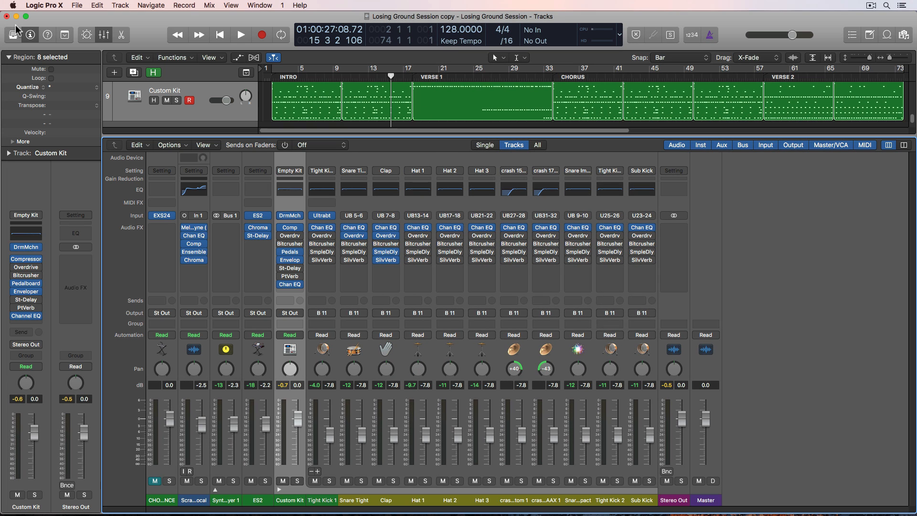
- Hide the mixer and set the cycle range around the two Pattern 1 regions in the intro of the Custom Kit track
key(x)
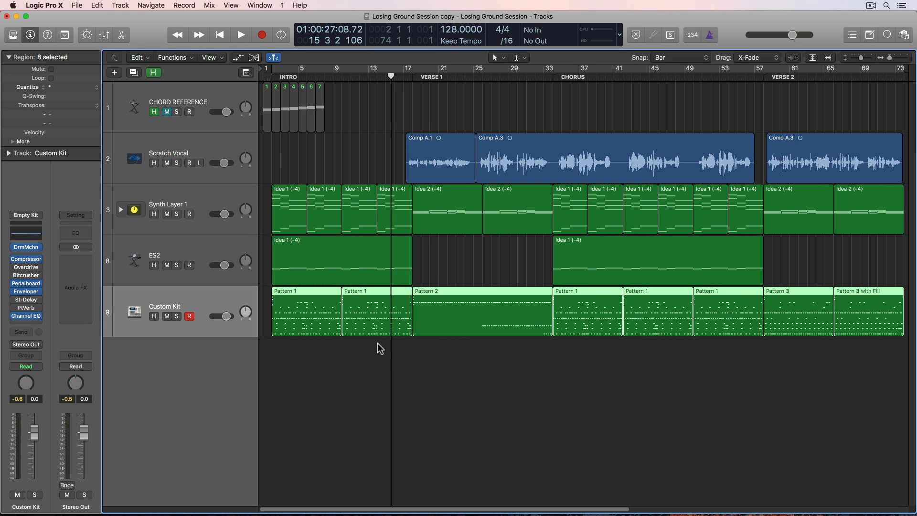
click(362, 373)
drag(311, 352, 367, 327)
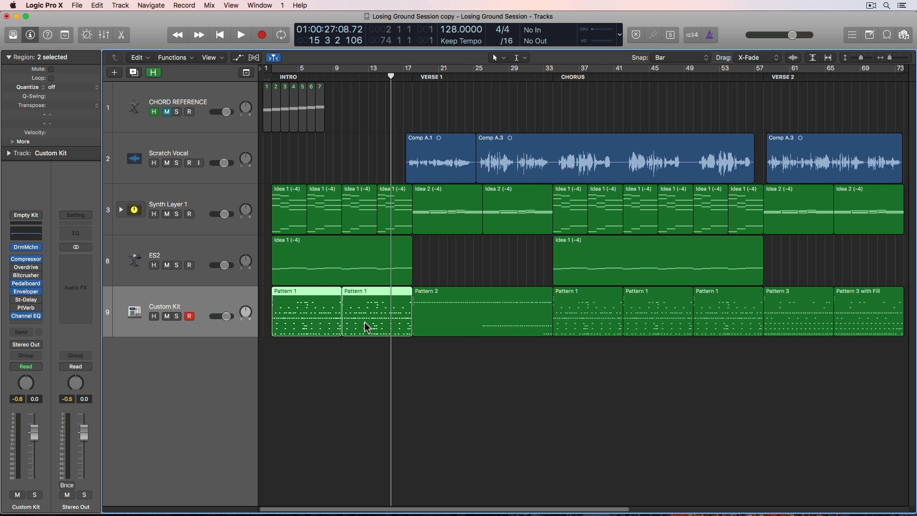
key(u)
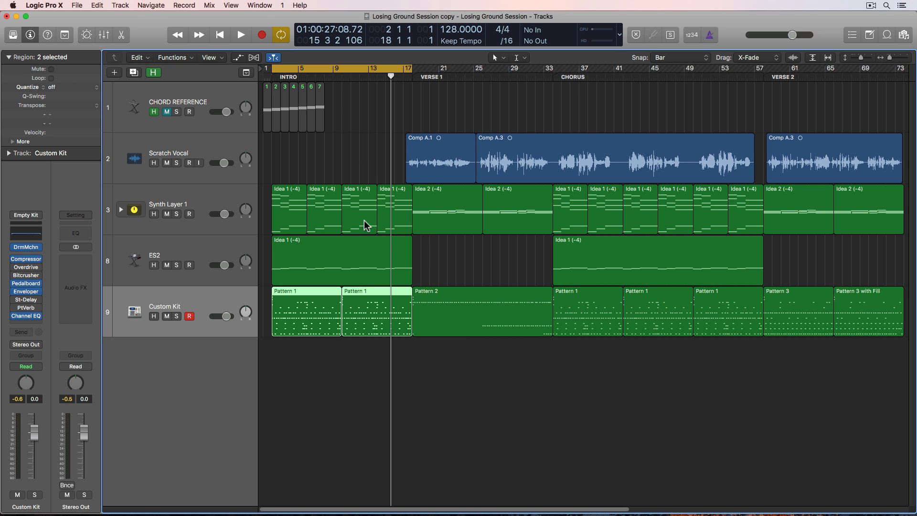
- Cycle only the first intro Pattern 1 region and open it in the Piano Roll to examine its final bars
drag(585, 359, 620, 373)
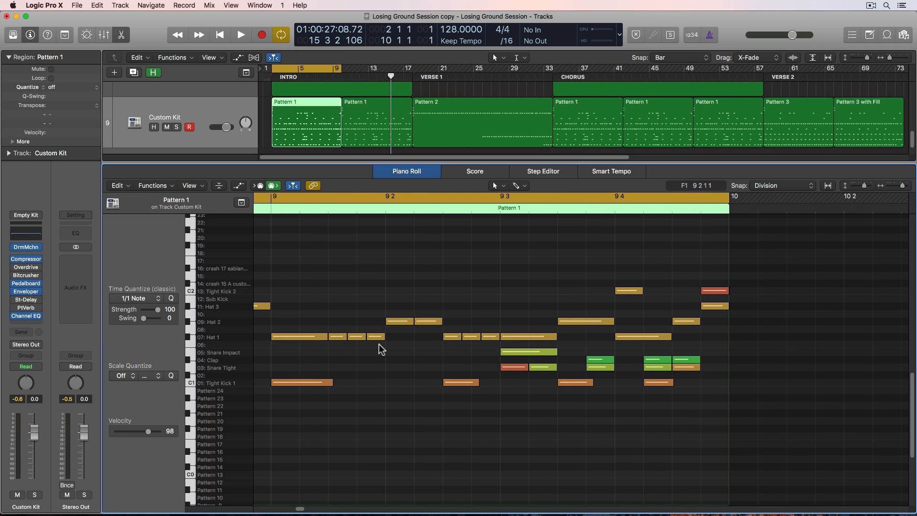
scroll(380, 345, left, 2)
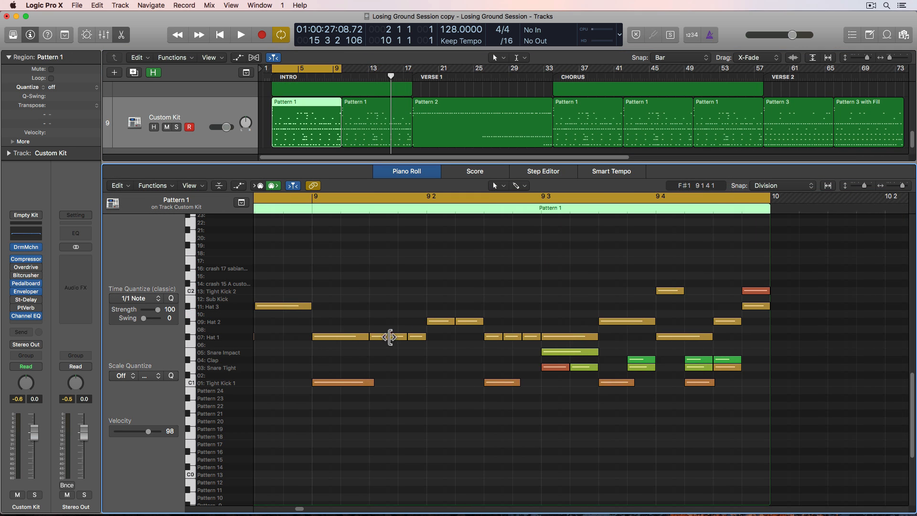
scroll(311, 343, left, 5)
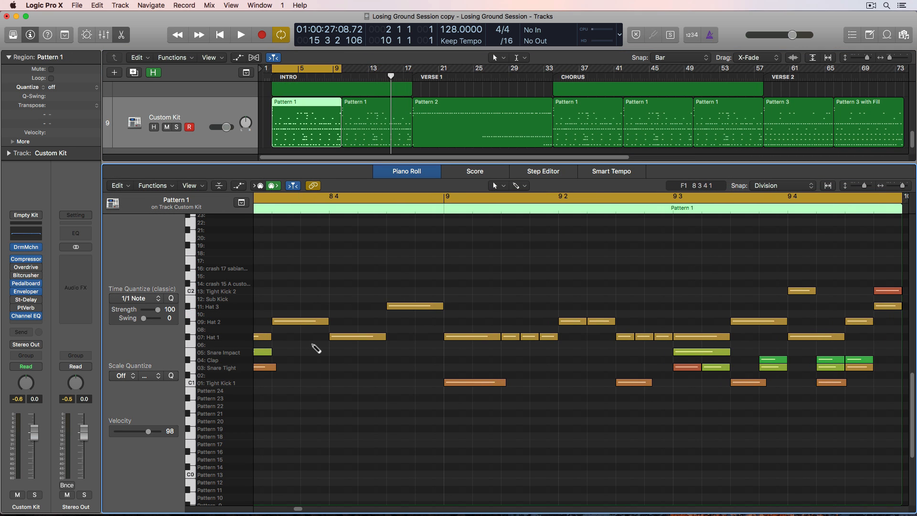
key(super+Left)
key(super+Left)
scroll(312, 367, left, 5)
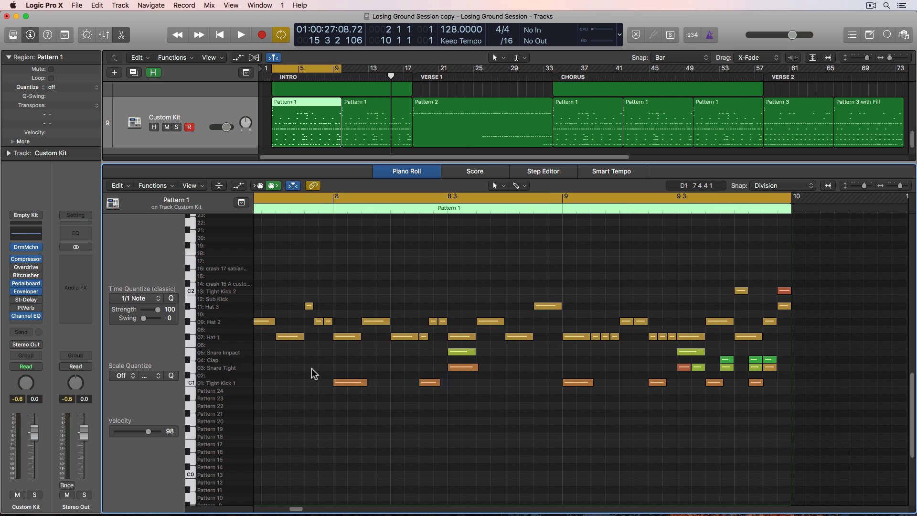
- Collapse the Piano Roll to the kit's used note rows and examine the earlier bars of Pattern 1 at a wider zoom
click(219, 185)
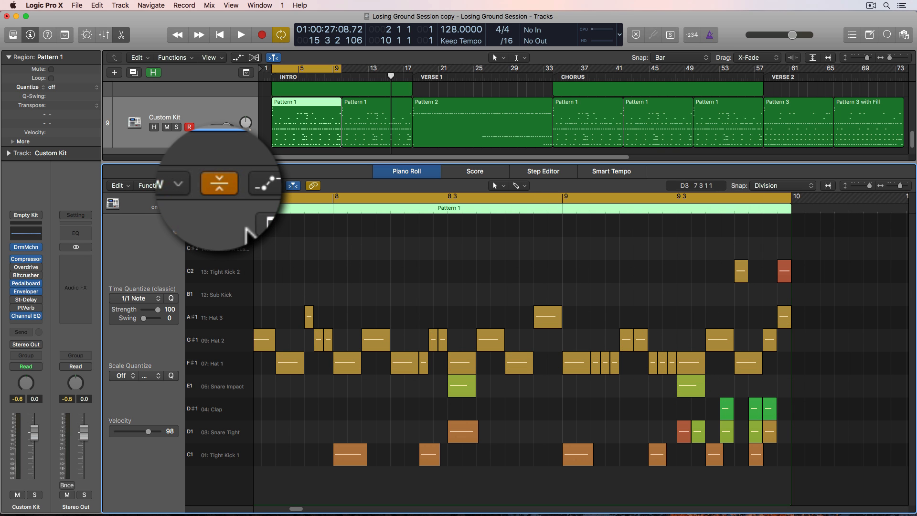
scroll(324, 280, left, 8)
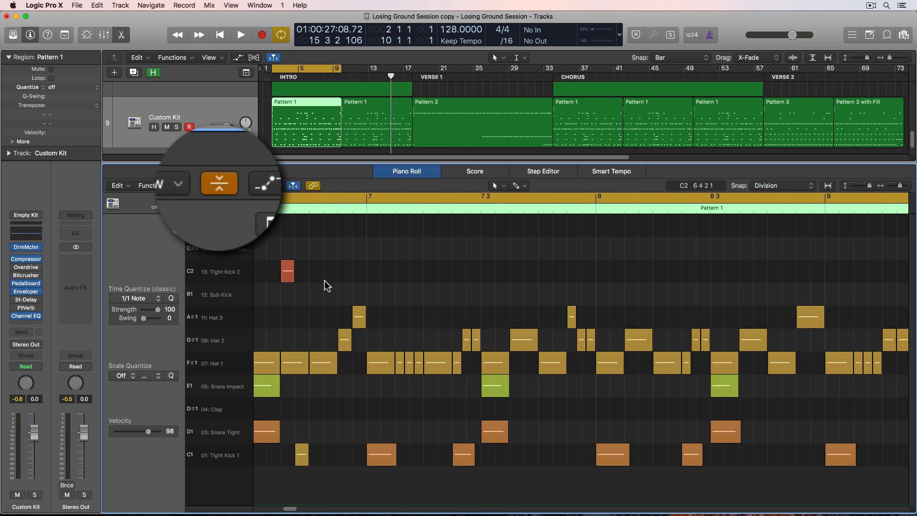
scroll(325, 281, left, 4)
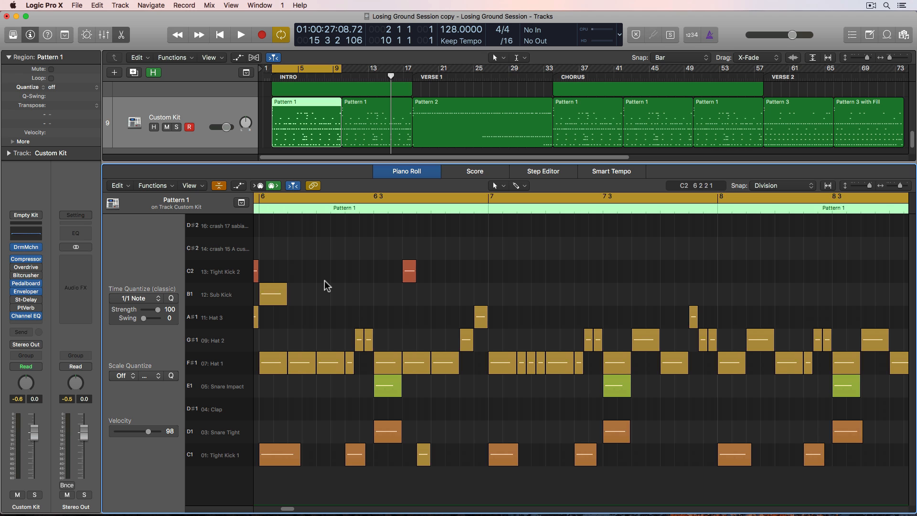
key(super+Left)
key(super+Left)
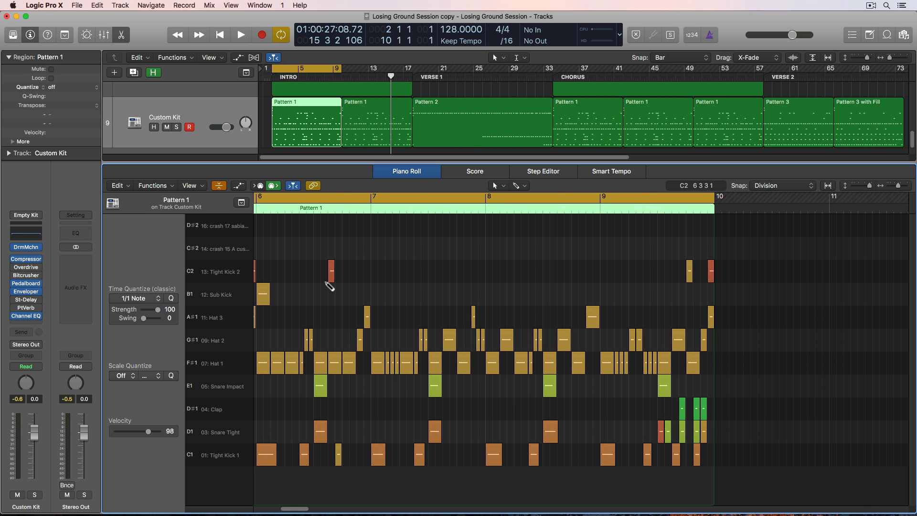
scroll(322, 287, left, 10)
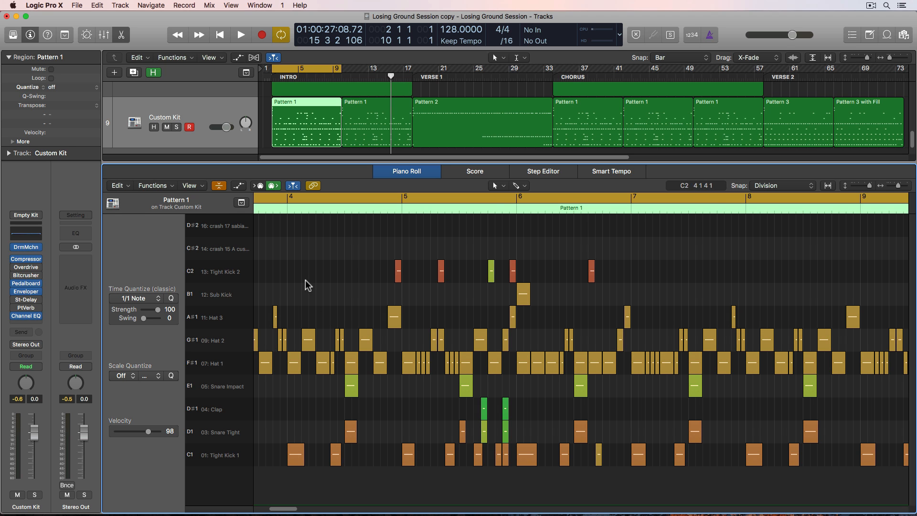
- Play the cycled Pattern 1 in the Piano Roll with lower note rows and a closer horizontal zoom, and stop playback
key(space)
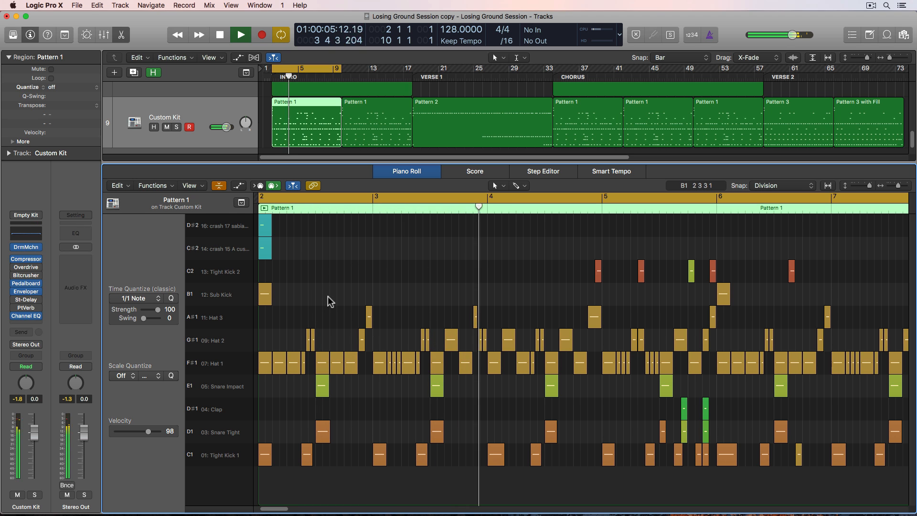
key(super+Up)
key(super+Up)
key(super+Down)
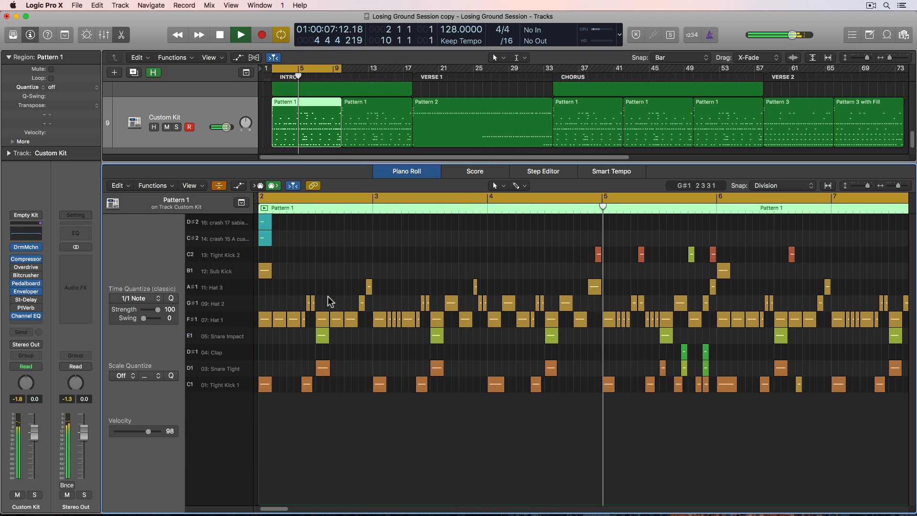
key(super+Right)
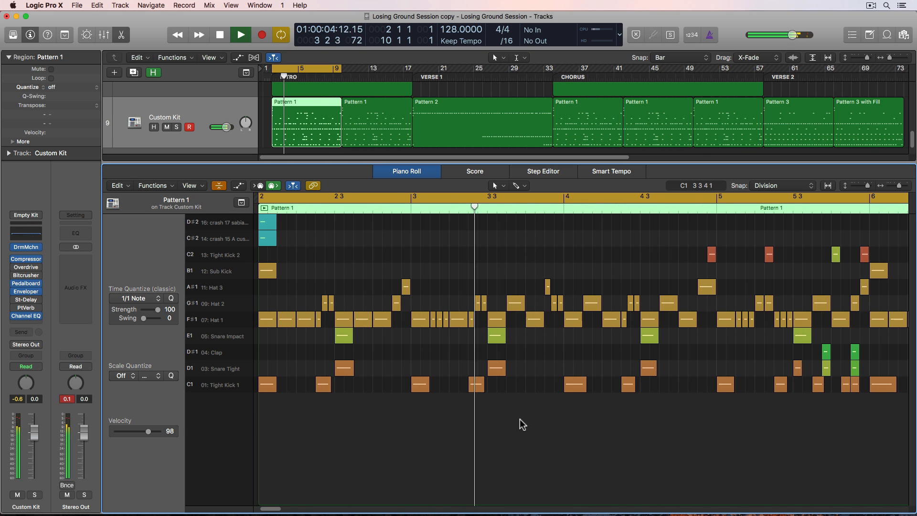
key(space)
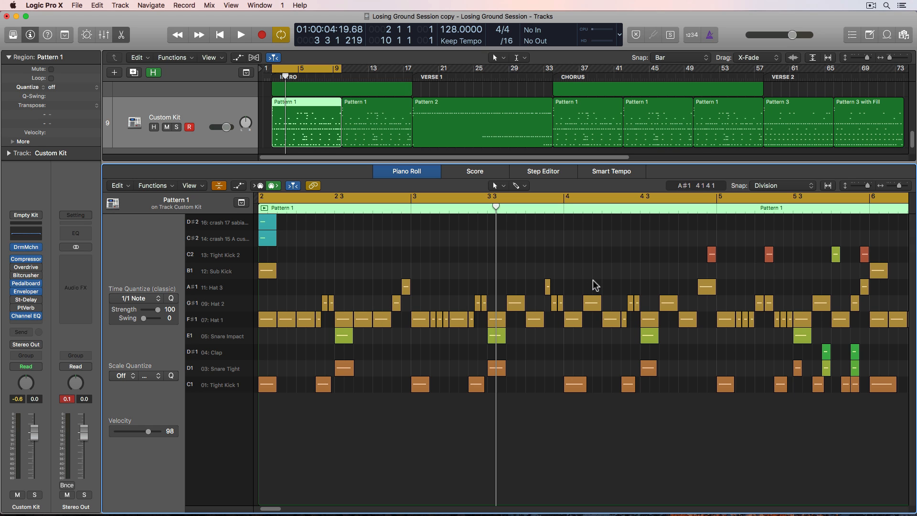
- Examine the Tight Kick 2, Clap, snare and hat notes of Pattern 1 from bar 3 to its end
scroll(591, 280, right, 5)
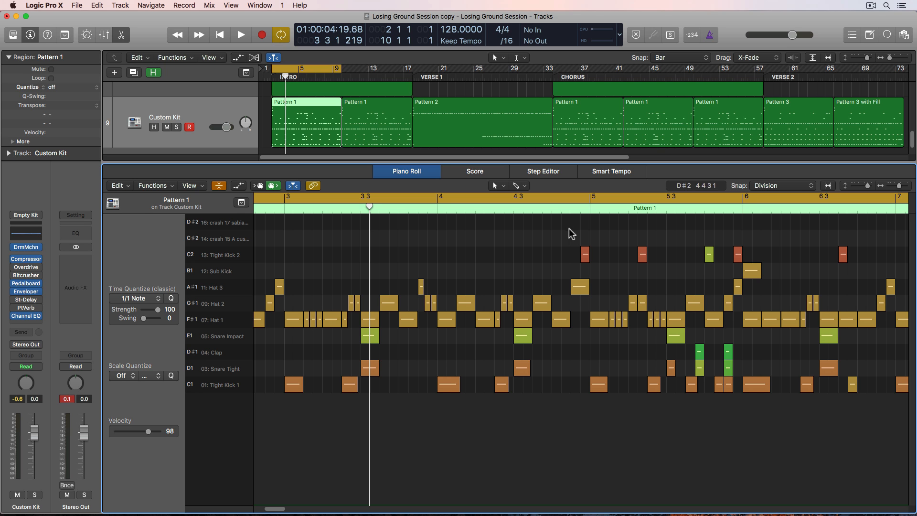
scroll(570, 232, right, 7)
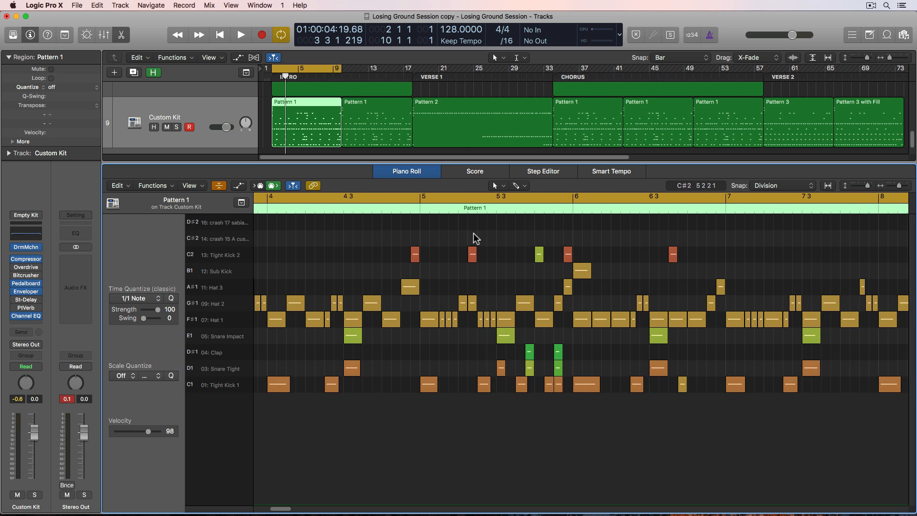
scroll(587, 246, right, 4)
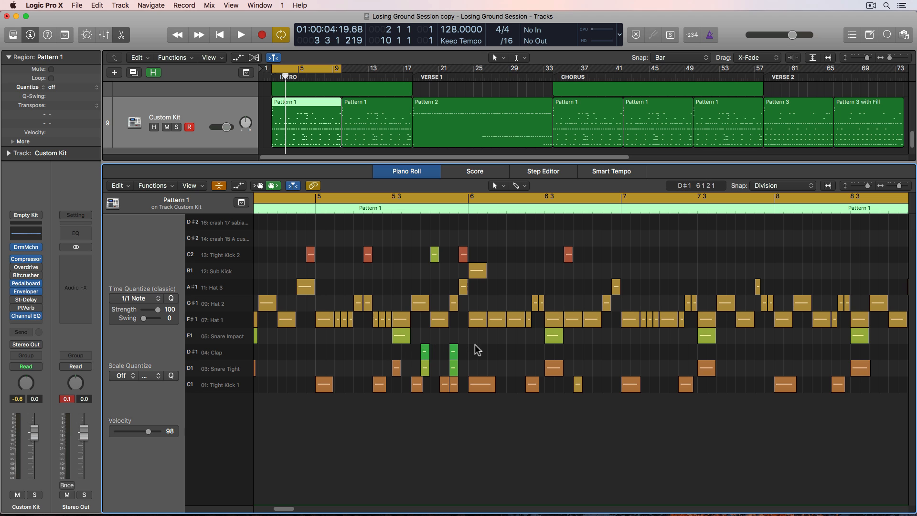
scroll(455, 352, right, 10)
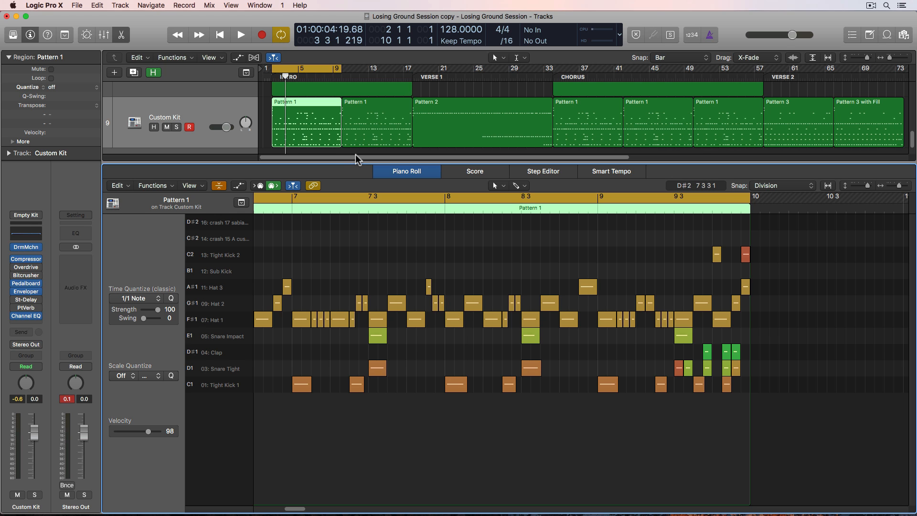
- Select the Pattern 2 region in Verse 1, set the cycle range from bar 16 to bar 34 and start playback
click(445, 136)
key(super+u)
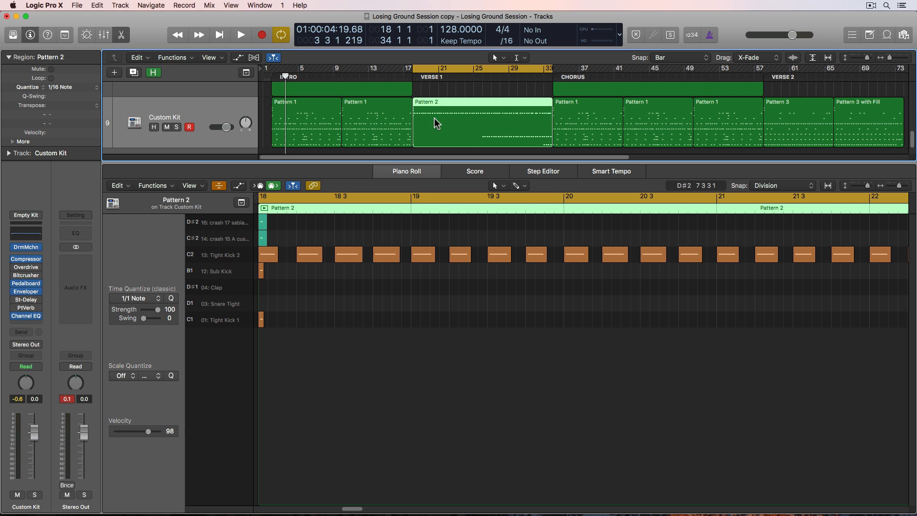
drag(412, 68, 395, 69)
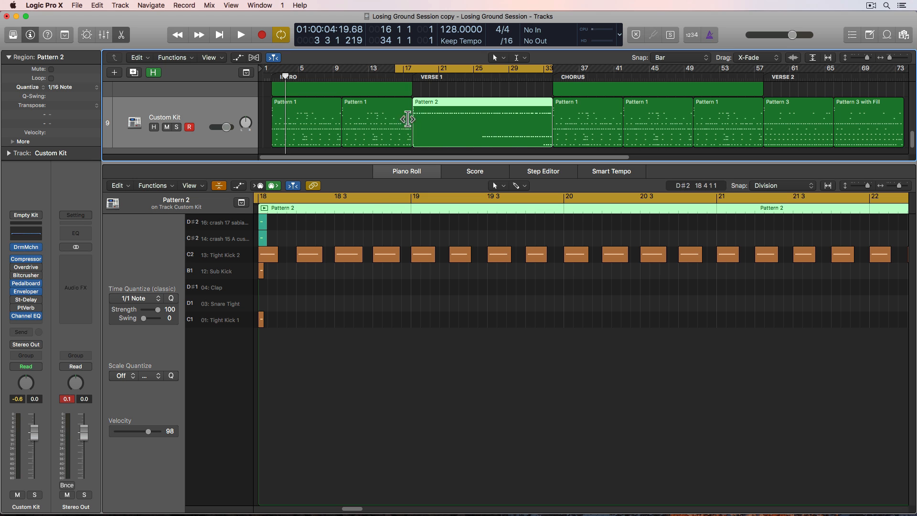
key(space)
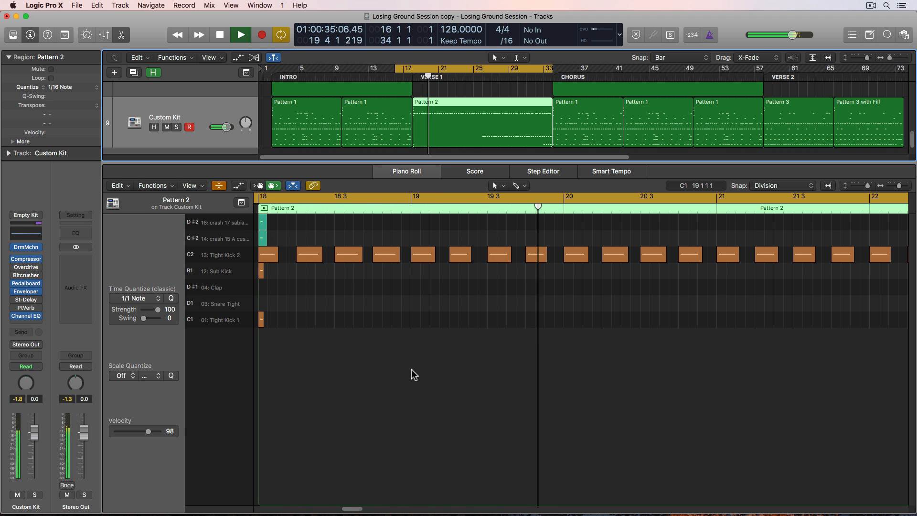
- Follow Pattern 2 in the Piano Roll during playback, examining its Tight Kick 2 and Clap notes through bar 33
key(super+Left)
key(super+Left)
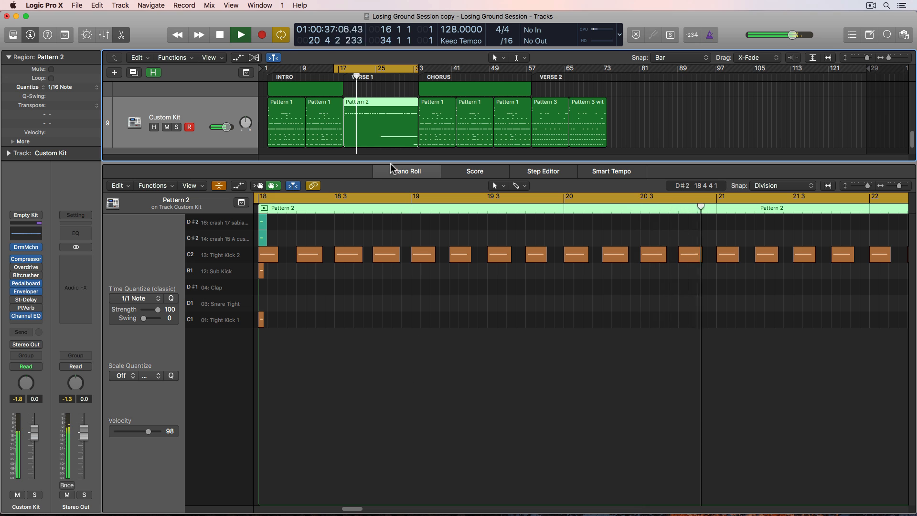
click(399, 367)
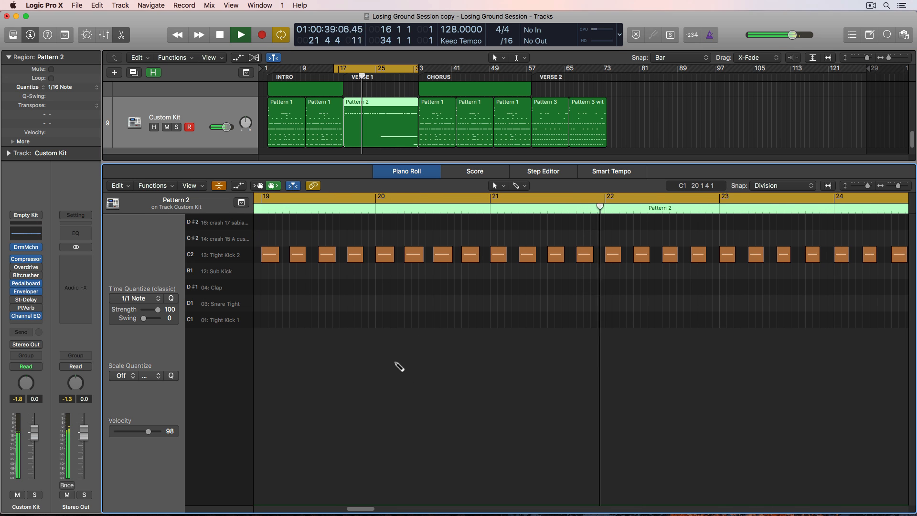
key(super+Left)
key(super+Left)
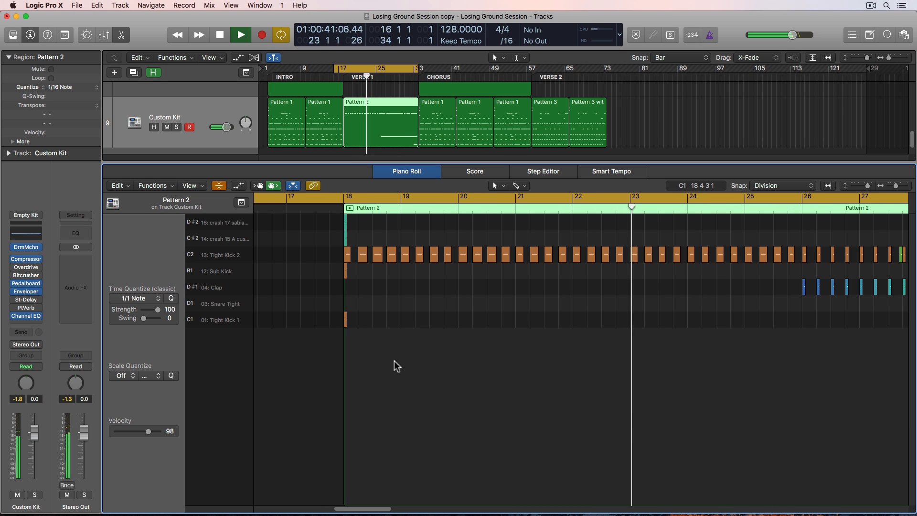
scroll(428, 360, right, 10)
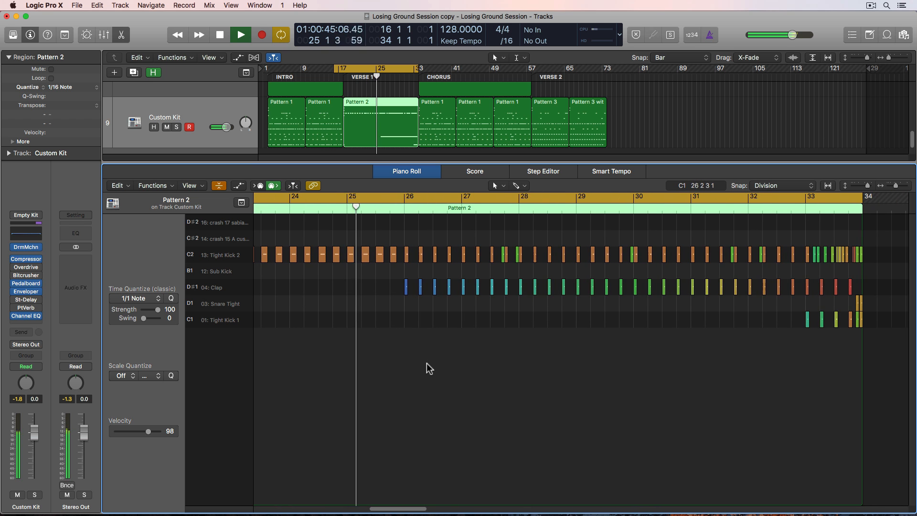
key(super+Right)
scroll(422, 374, right, 6)
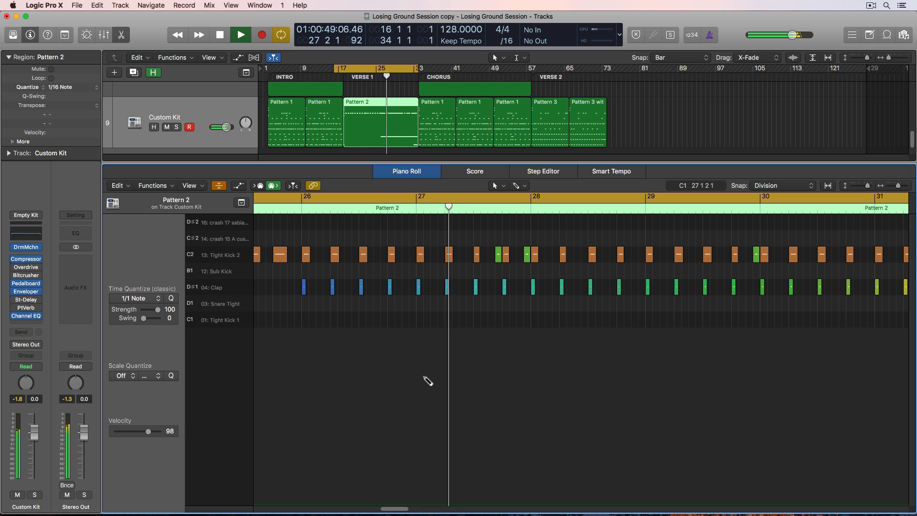
scroll(428, 373, right, 4)
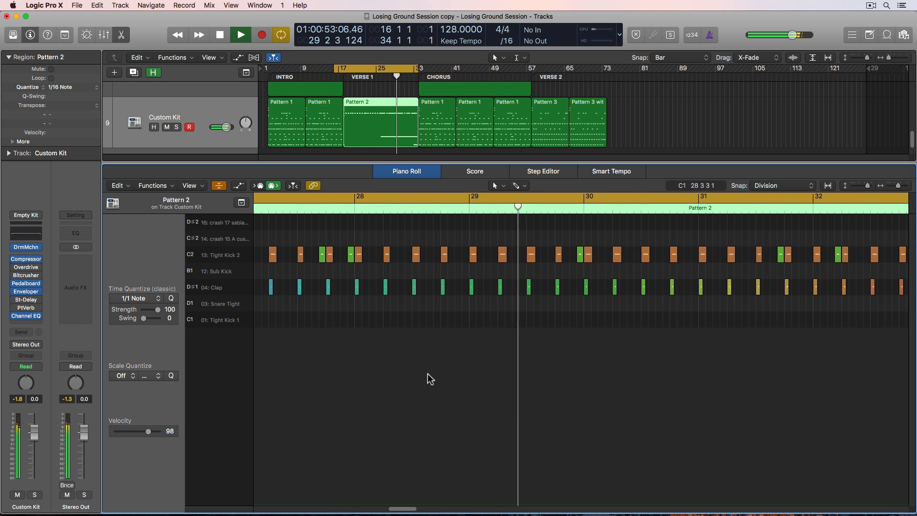
scroll(428, 374, right, 3)
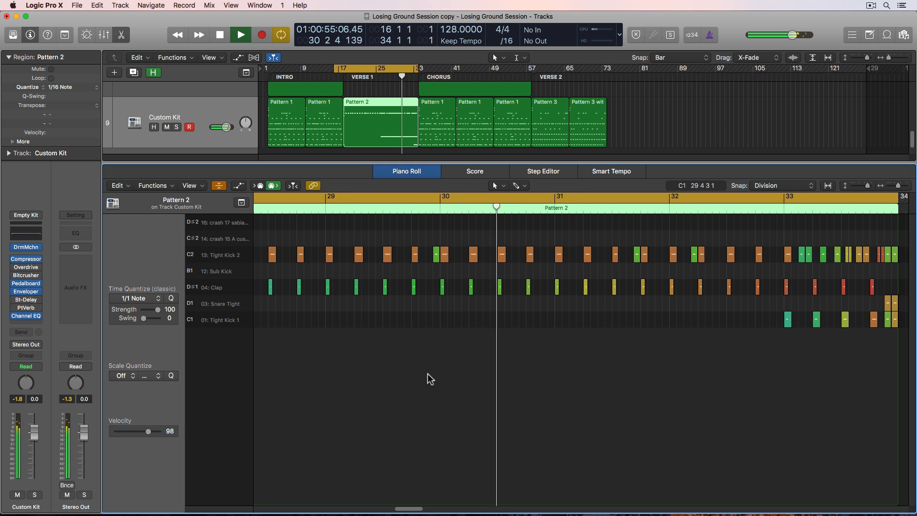
- Turn off the cycle, stop playback and place the playhead at bar 18, with the arrangement zoomed in on Verse 1
key(c)
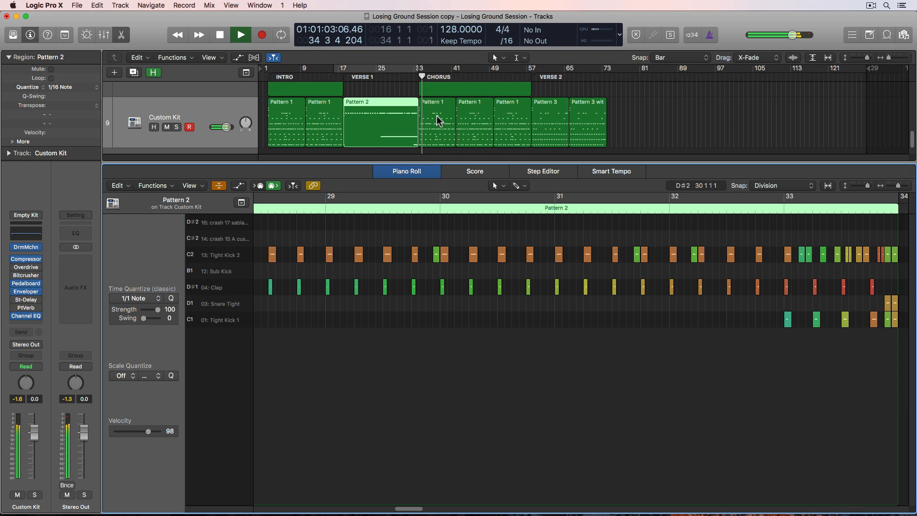
key(space)
click(343, 77)
key(super+Right)
key(super+Right)
key(super+Right)
key(super+Right)
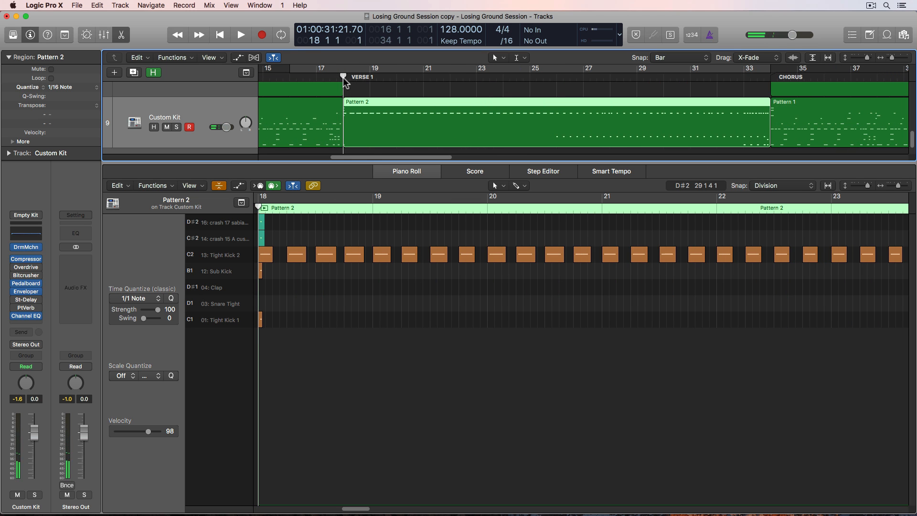
- Close the Piano Roll, deselect the region and place the playhead at bar 14 before Verse 1
key(p)
click(370, 259)
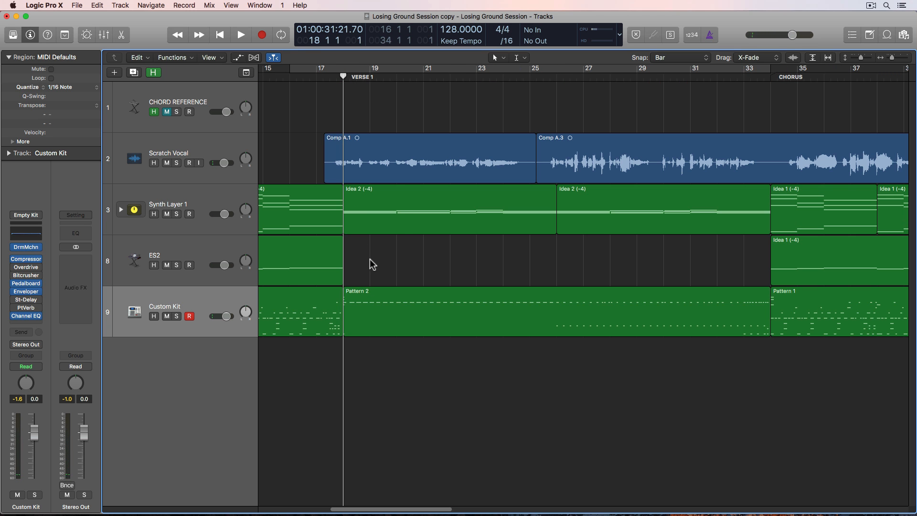
scroll(297, 100, left, 5)
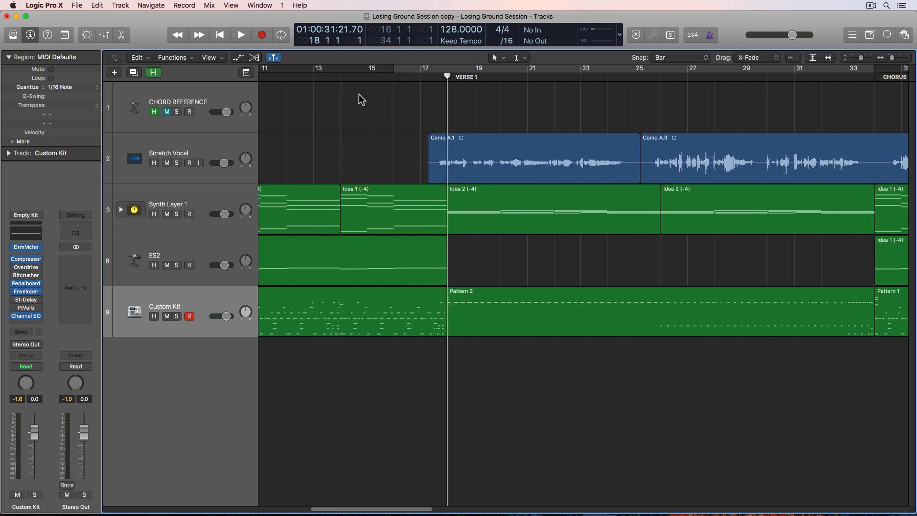
click(340, 76)
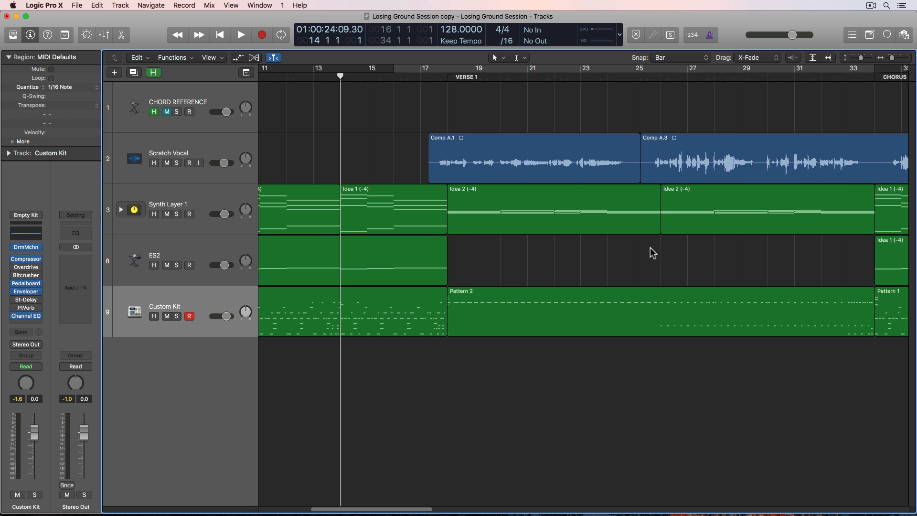
- Place the playhead at bar 26 and open Pattern 2 in the Piano Roll to show its Clap notes up to the region end
click(661, 77)
double_click(736, 305)
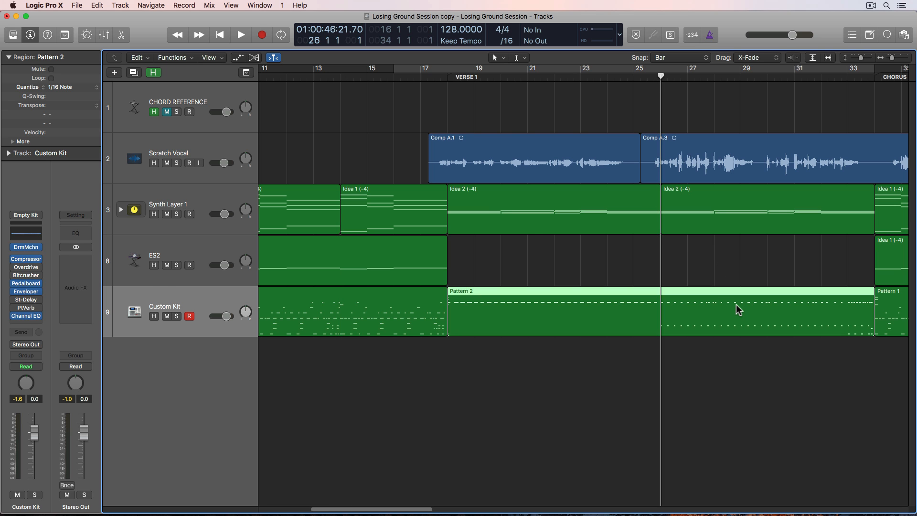
scroll(654, 331, right, 10)
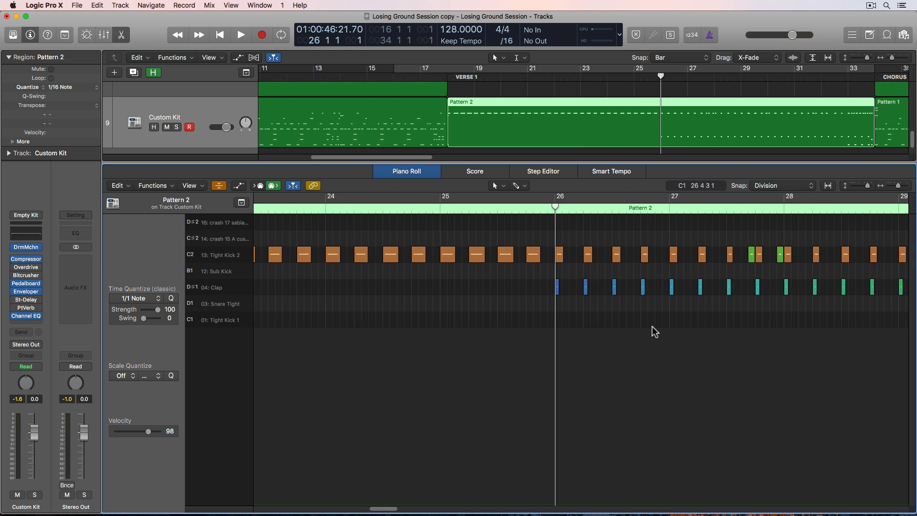
scroll(652, 327, right, 3)
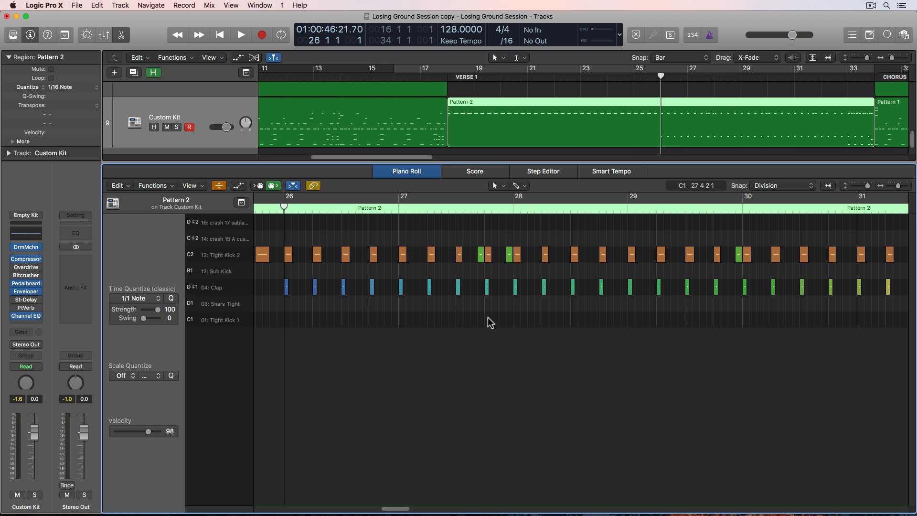
key(super+Left)
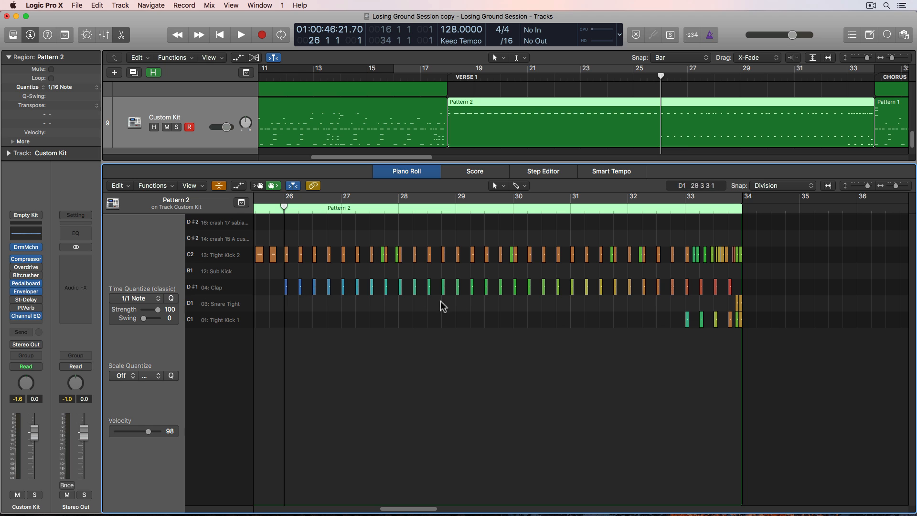
- Set the velocity of all Clap notes from bar 26 to the end of Pattern 2 to 127
drag(276, 274, 777, 288)
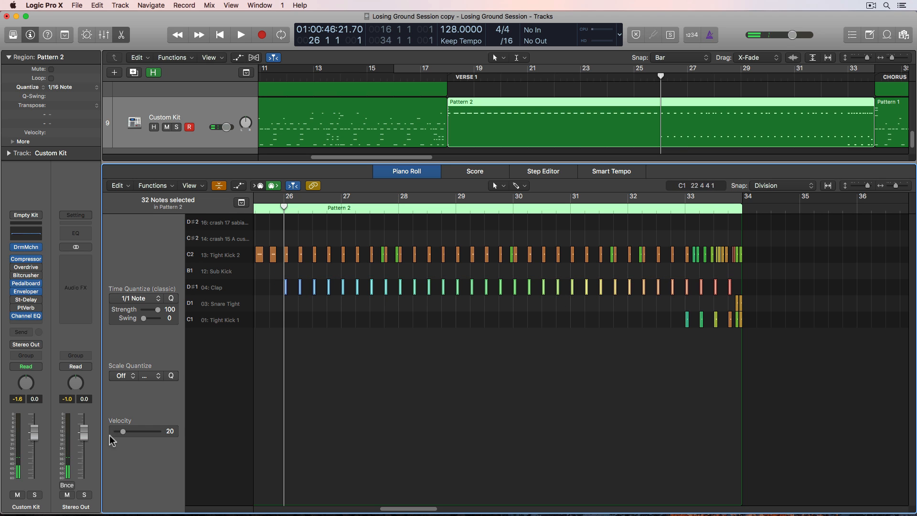
drag(123, 431, 145, 436)
click(288, 428)
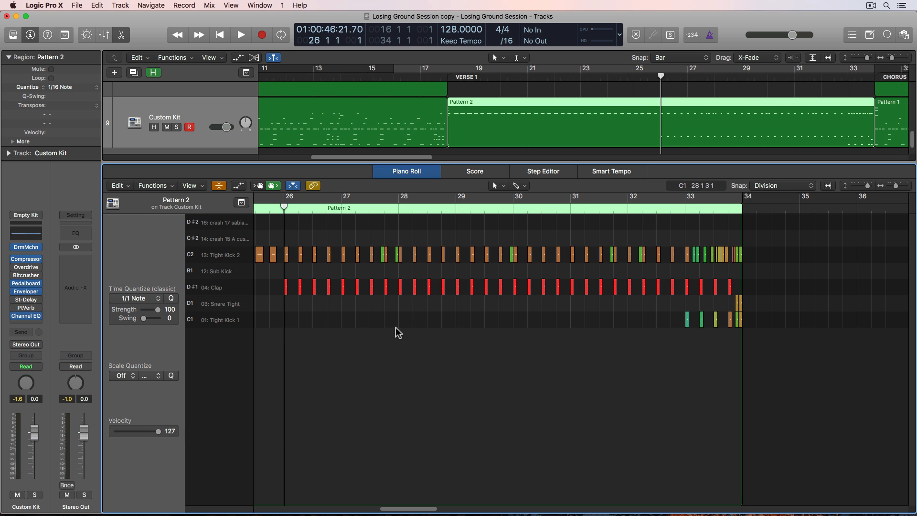
- Reselect all Clap notes from bar 26 onward and briefly show their note velocities in the automation area
drag(278, 270, 736, 288)
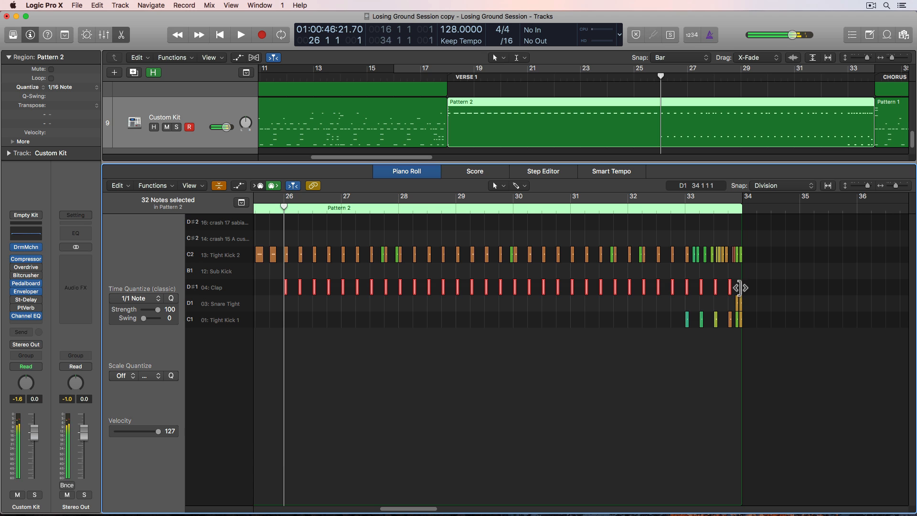
click(239, 186)
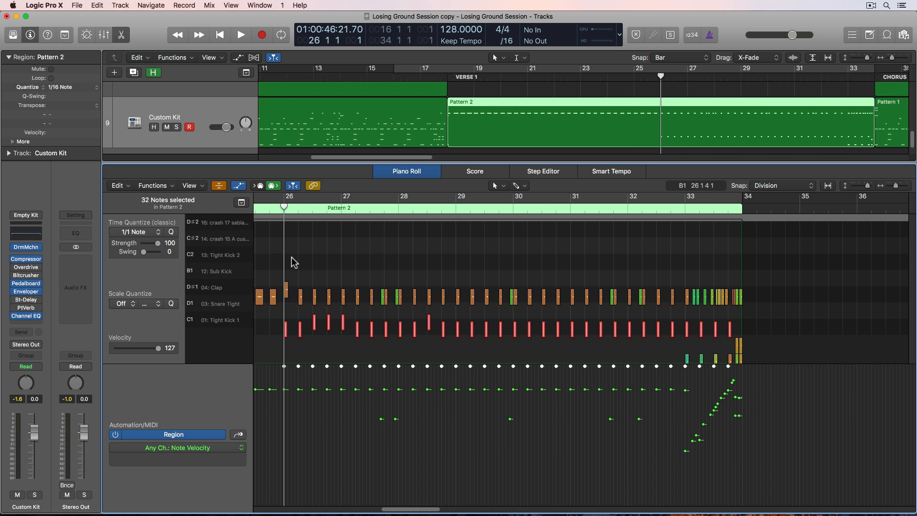
click(238, 185)
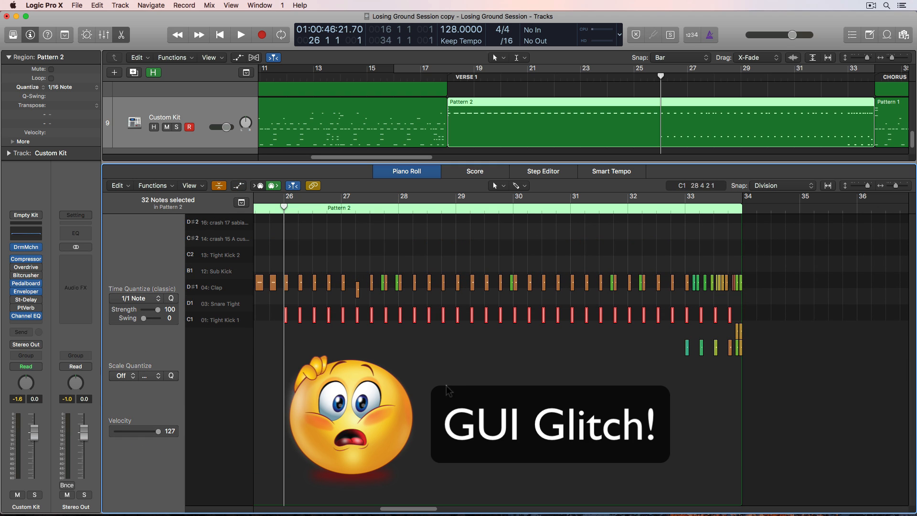
- Open the Crescendo MIDI Transform for the selected Clap notes and arrange the windows so the notes from bar 26 can be checked
click(165, 187)
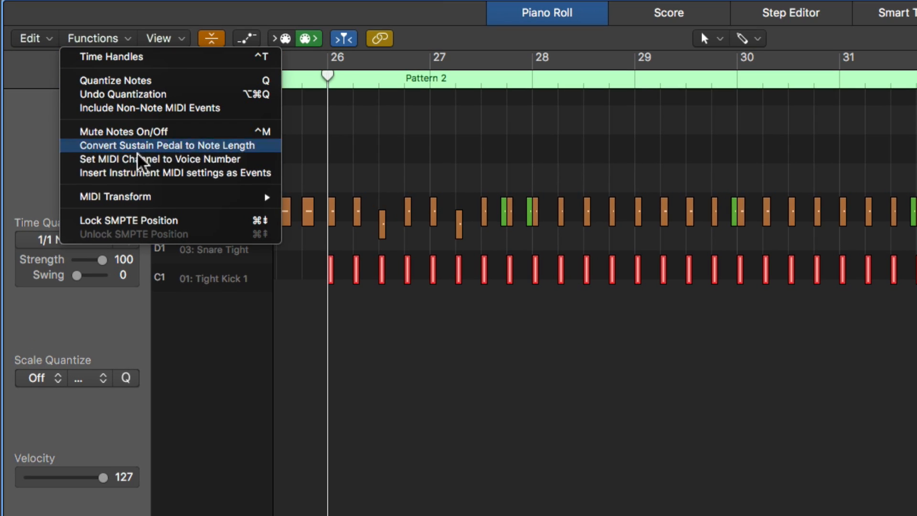
mouse_move(154, 196)
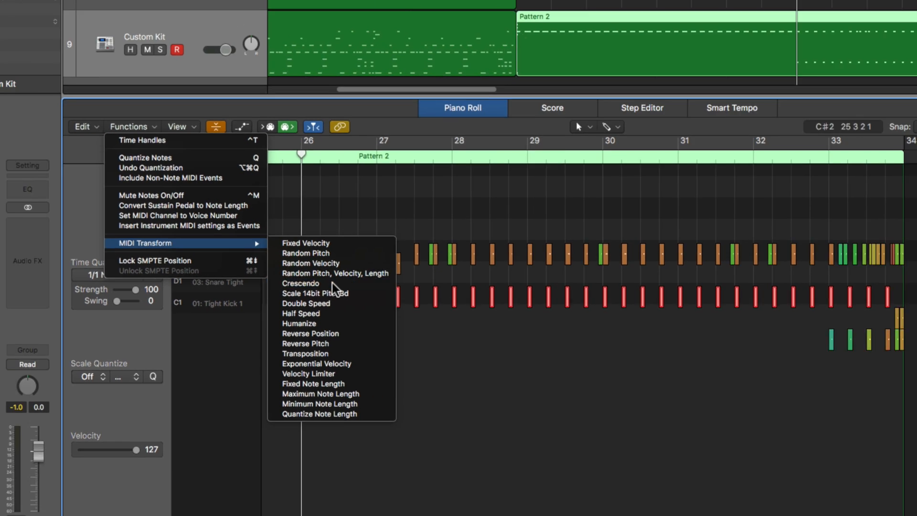
click(333, 283)
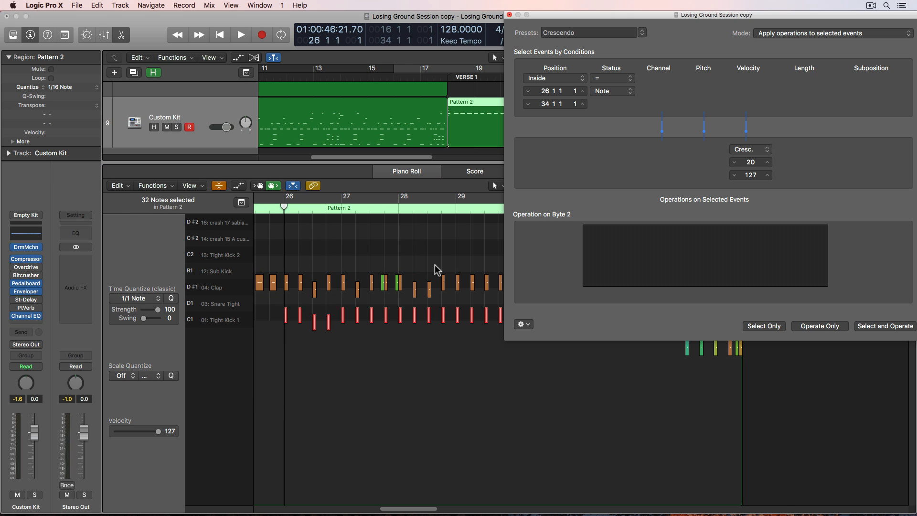
drag(362, 158, 416, 275)
drag(656, 14, 554, 5)
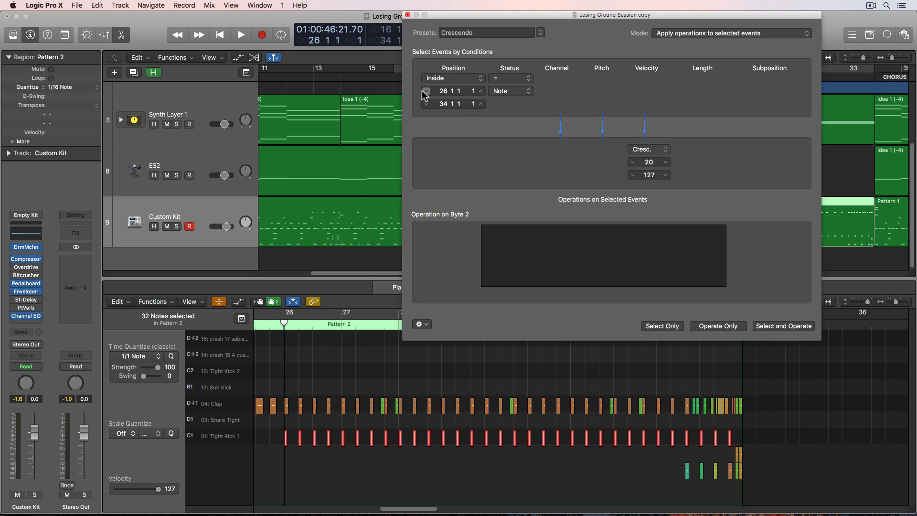
drag(554, 17, 422, 396)
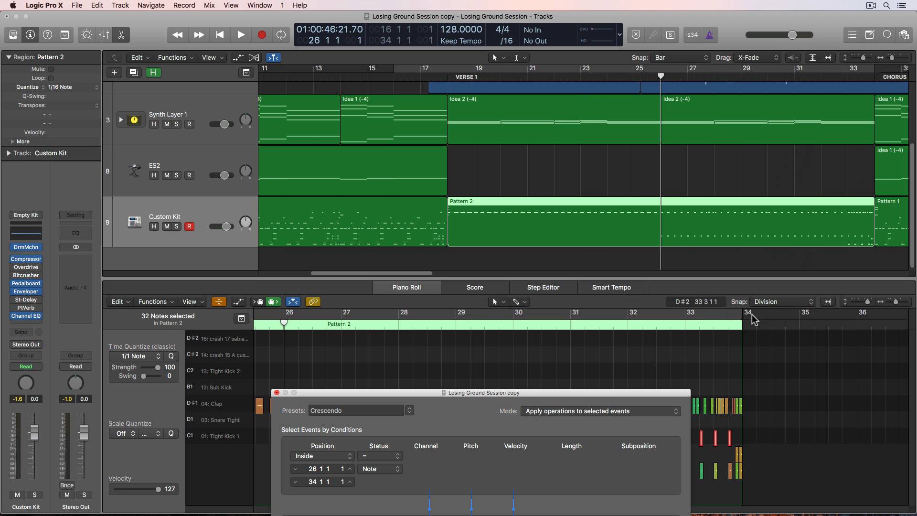
drag(592, 393, 674, 36)
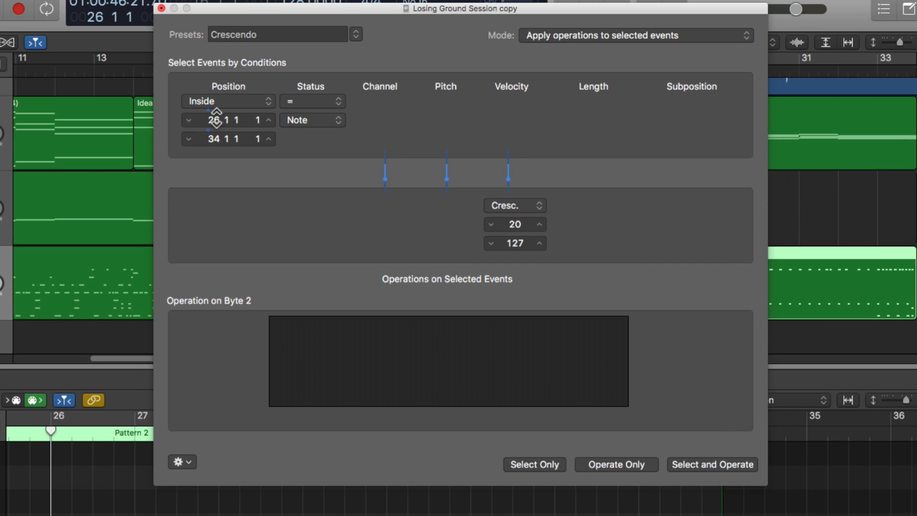
- Set the transform's position condition to cover events inside 26 1 1 1 to 34 1 1 1
double_click(397, 110)
text(26)
key(Return)
double_click(214, 138)
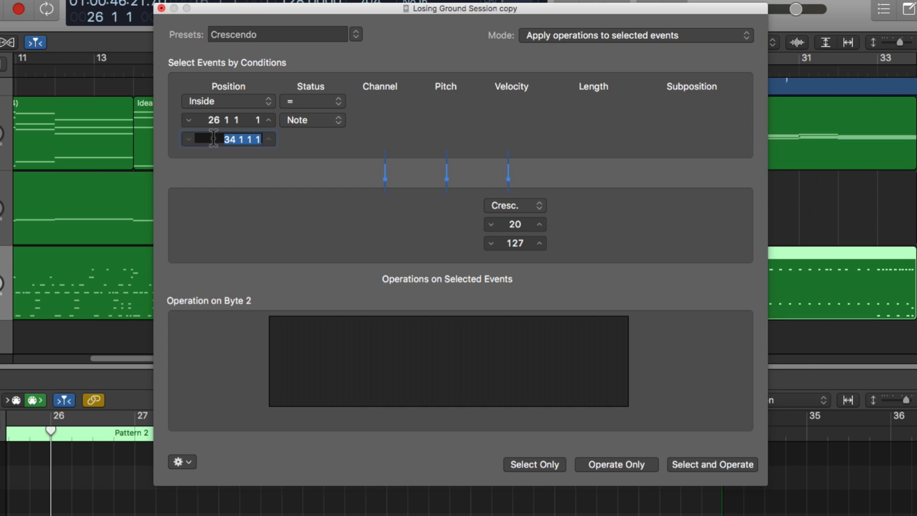
text(34)
key(Return)
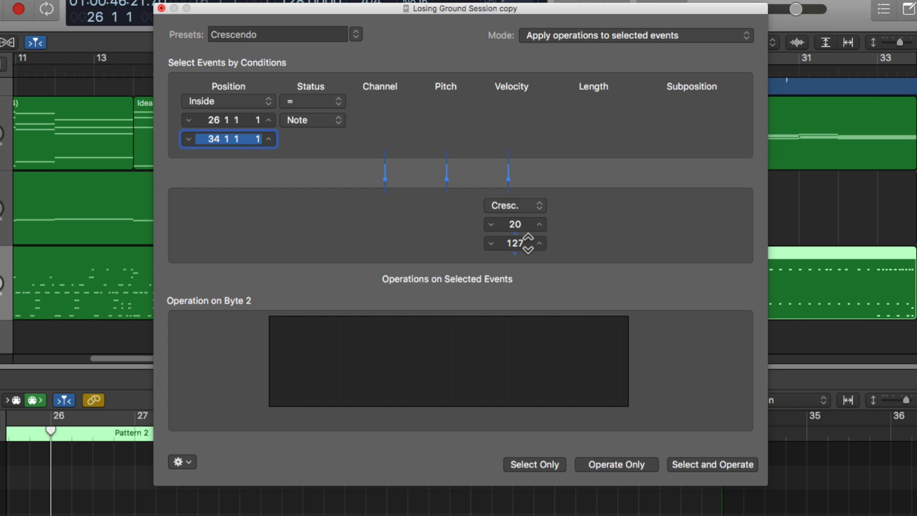
- Keep the crescendo velocities at 20 to 127 and apply the operation to the selected Clap notes only
double_click(525, 223)
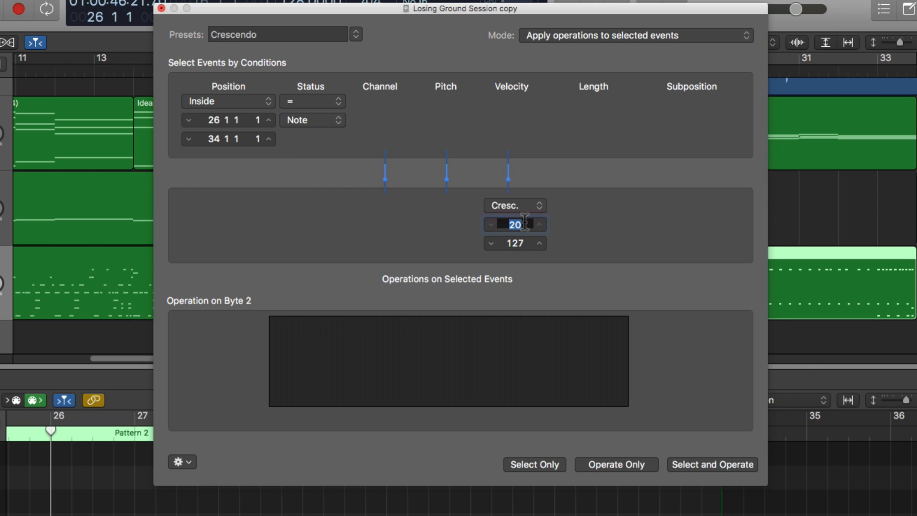
key(Tab)
key(Return)
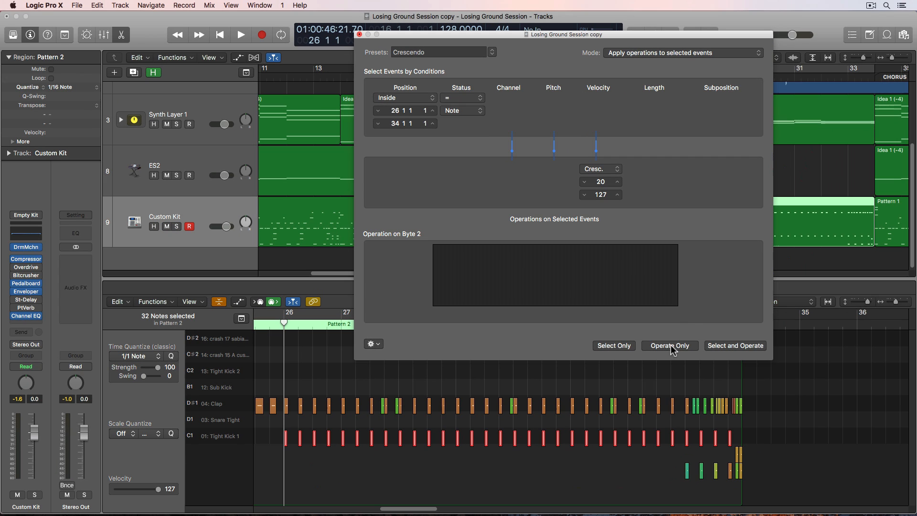
click(617, 464)
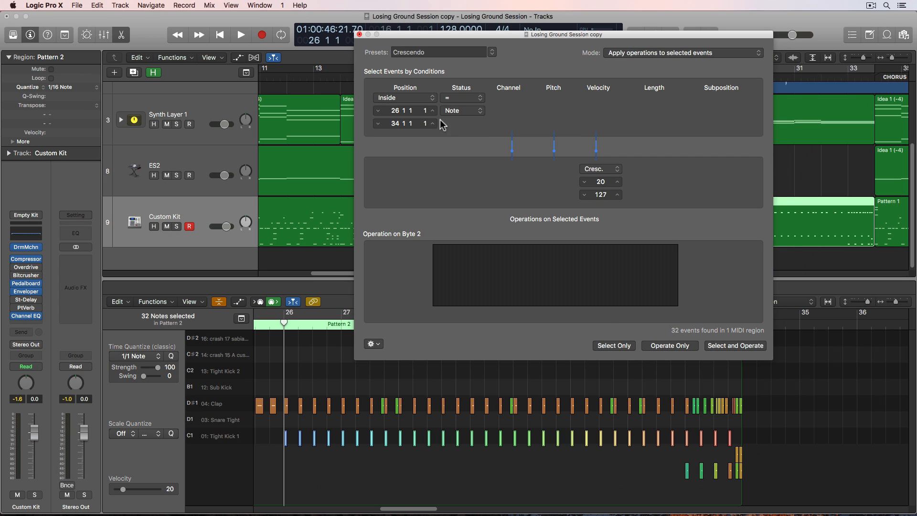
- Close the transform window, deselect the notes, and play the Clap crescendo from bar 26 into the chorus, checking the bar 33 notes
click(359, 35)
click(384, 360)
key(super+Right)
key(super+Right)
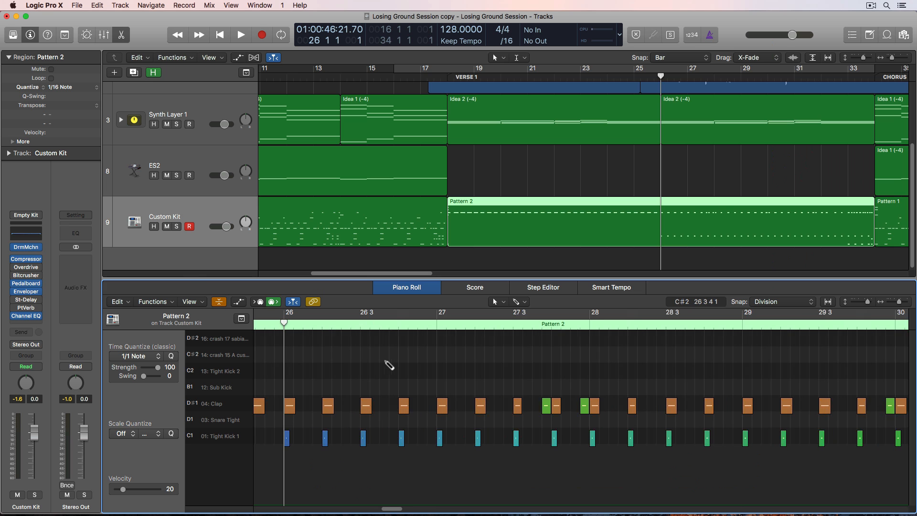
key(space)
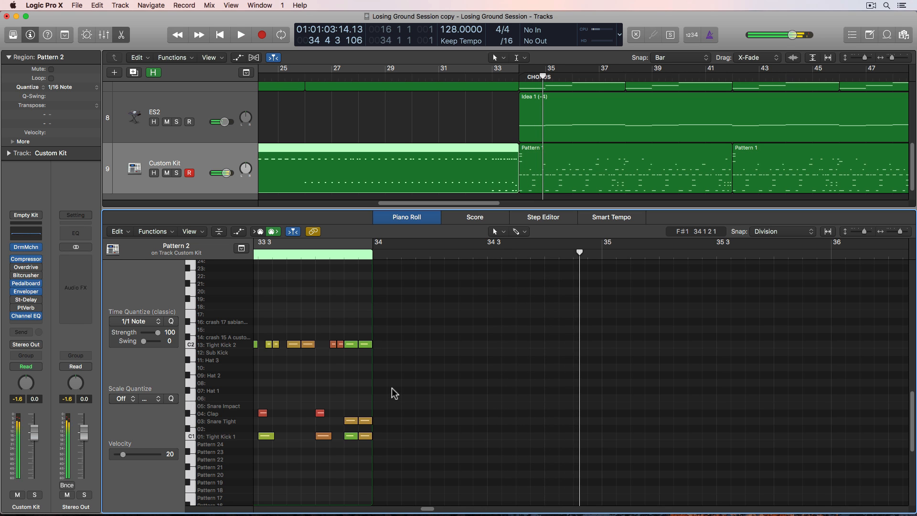
scroll(393, 393, left, 5)
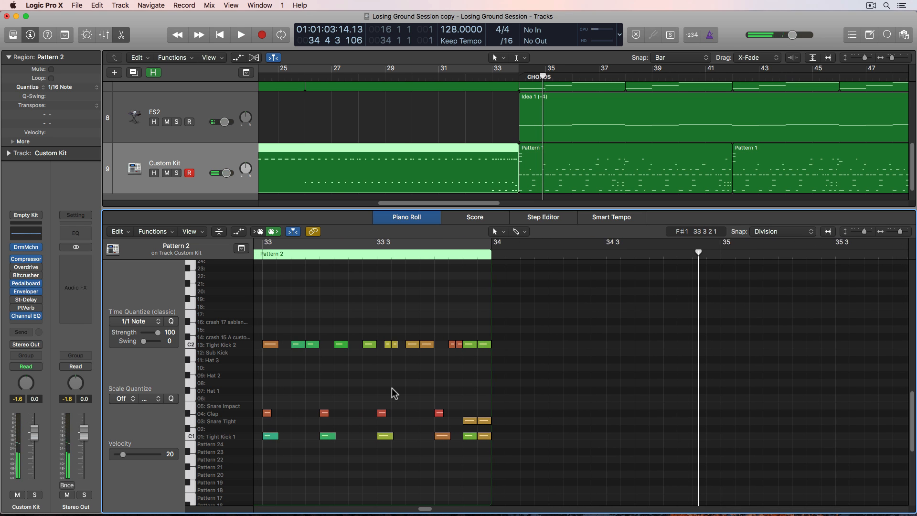
scroll(392, 392, left, 4)
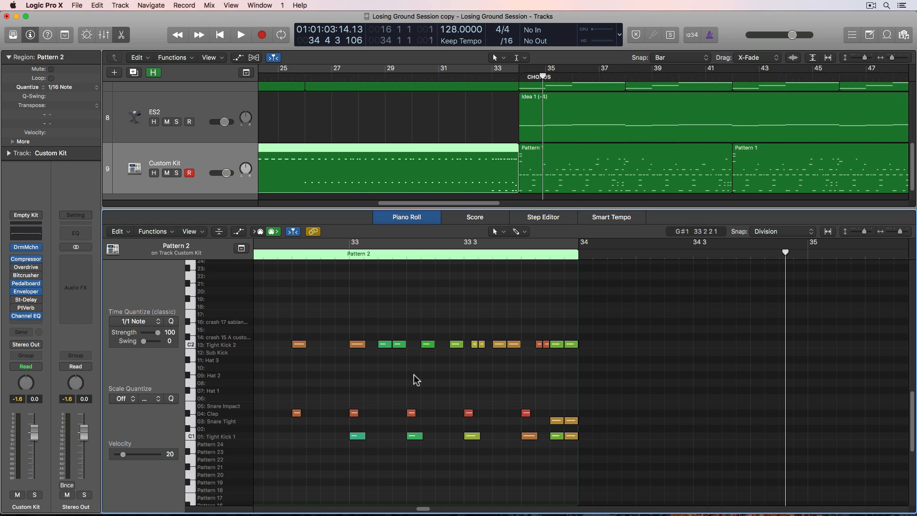
- Close the Piano Roll, set the cycle range to the chorus's first Pattern 1 region, play it and deselect the region
key(e)
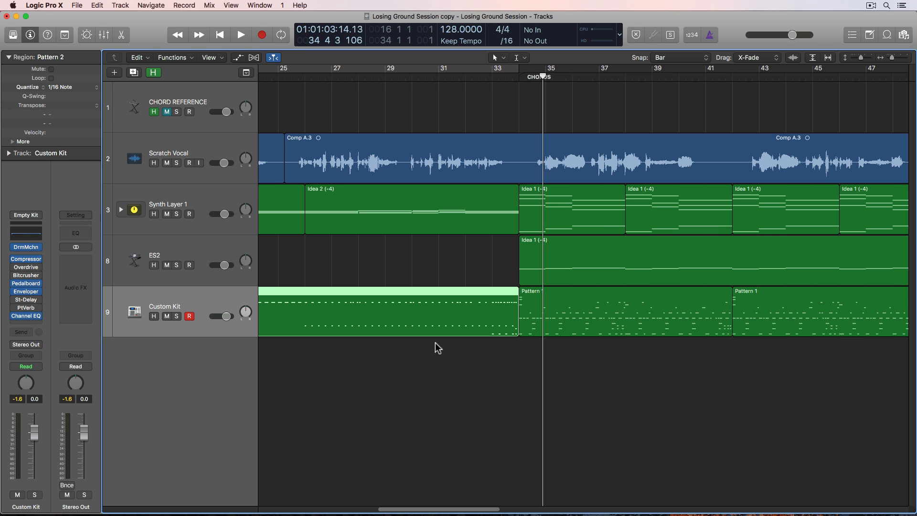
scroll(527, 314, right, 5)
click(495, 313)
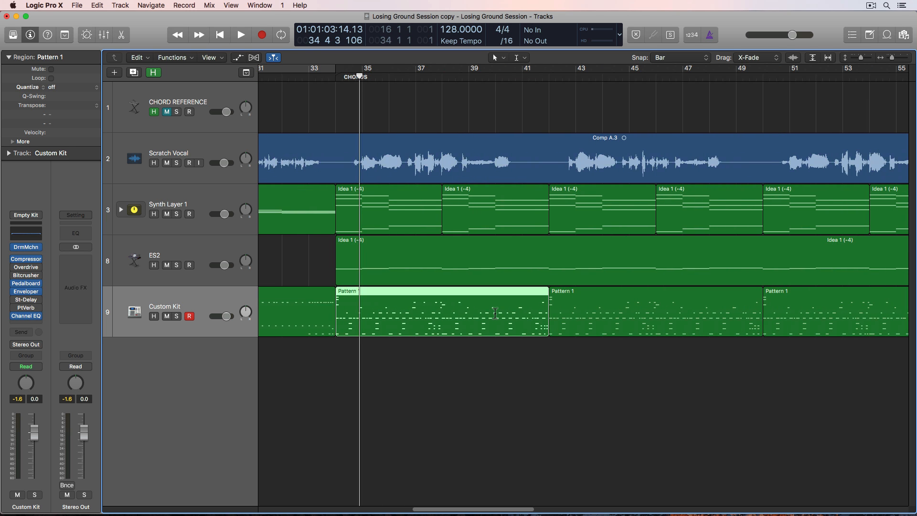
key(super+u)
key(space)
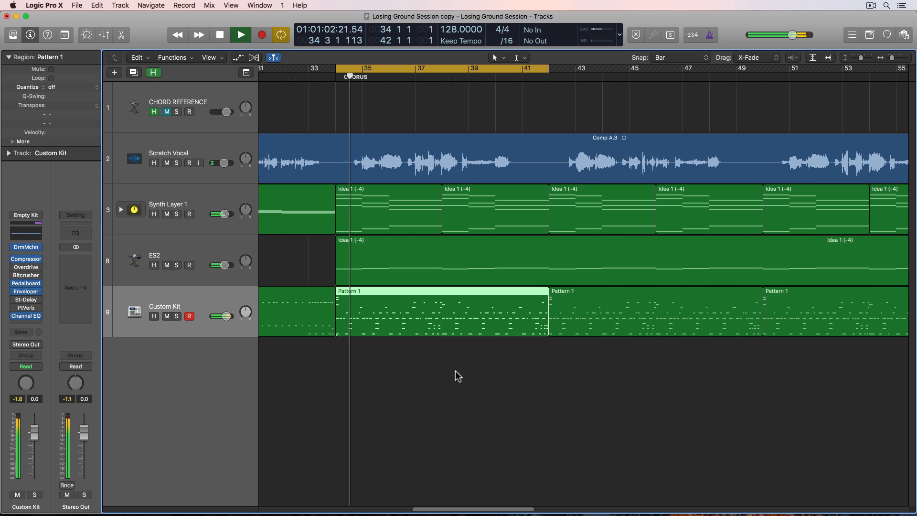
click(316, 375)
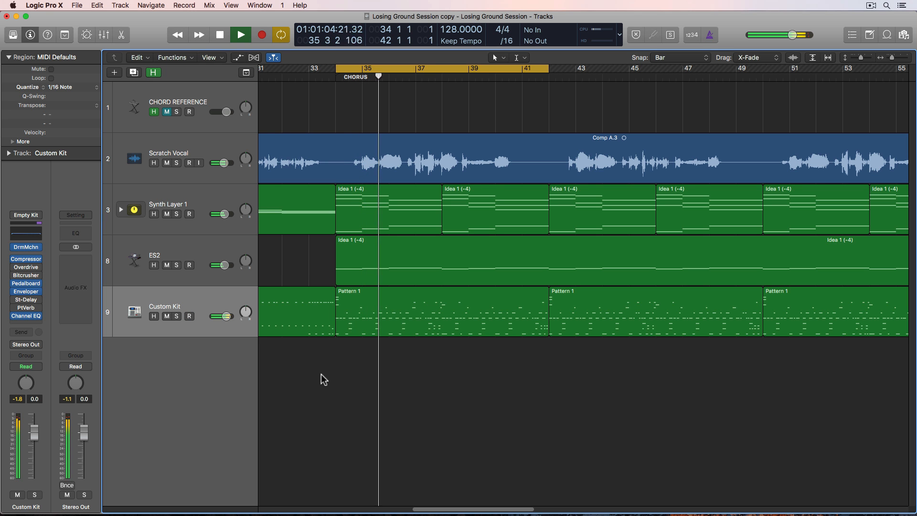
- Turn off cycling and play Verse 2's Pattern 3 from bar 57 in the Piano Roll, with the view following the playhead
scroll(368, 374, right, 5)
key(c)
scroll(371, 375, right, 10)
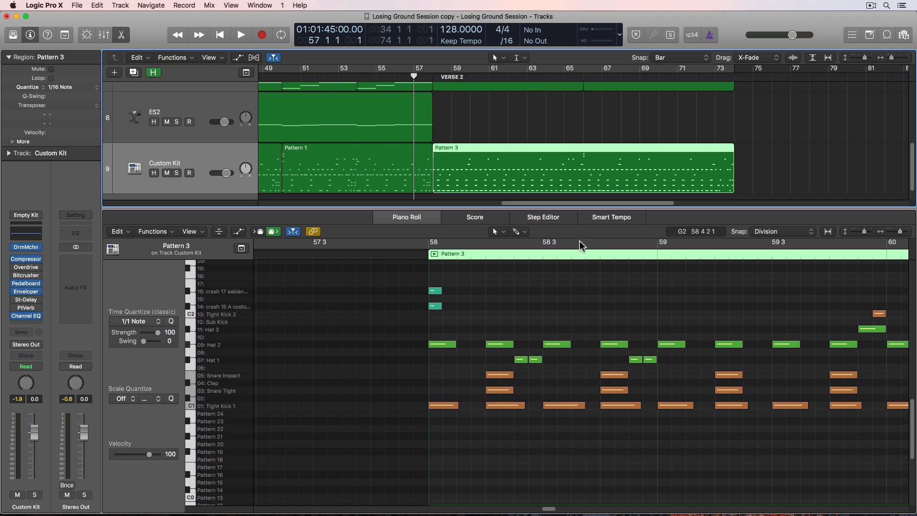
key(space)
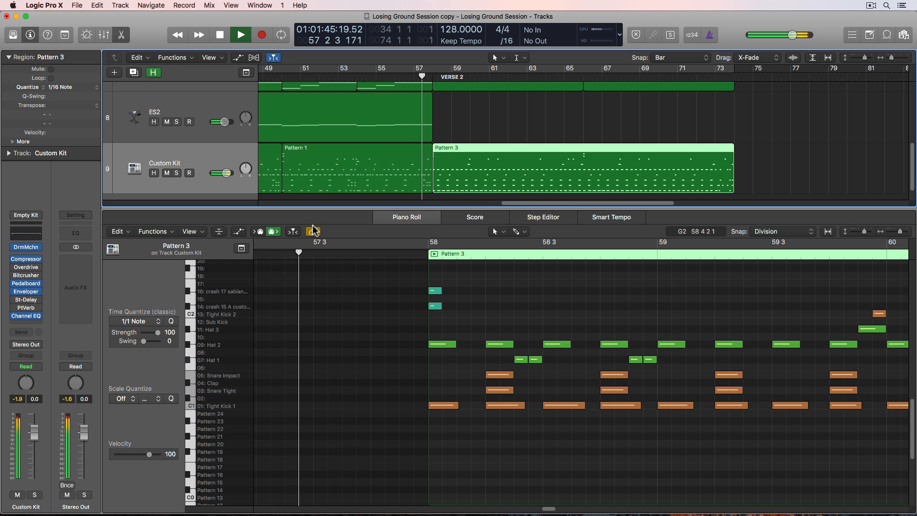
click(294, 232)
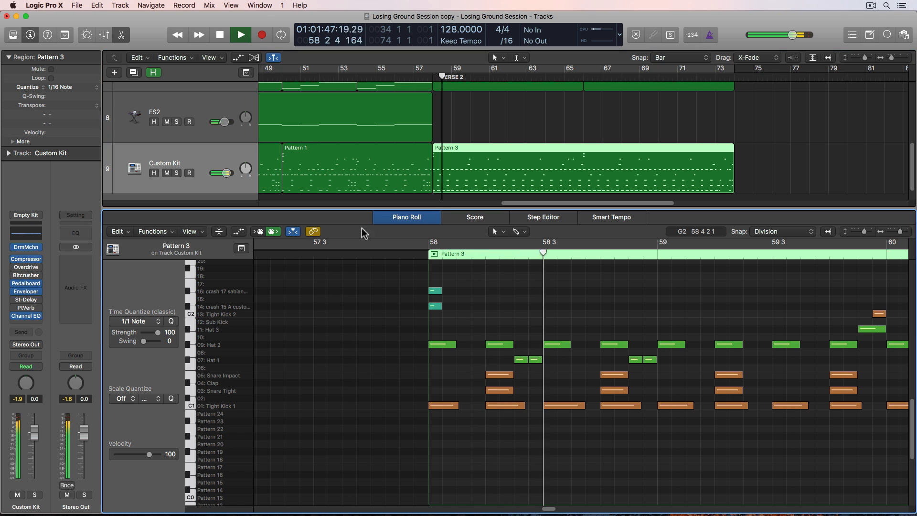
- Cycle from Verse 2 back to the chorus, close the Piano Roll, show the whole arrangement, and stop playback with cycling off
key(c)
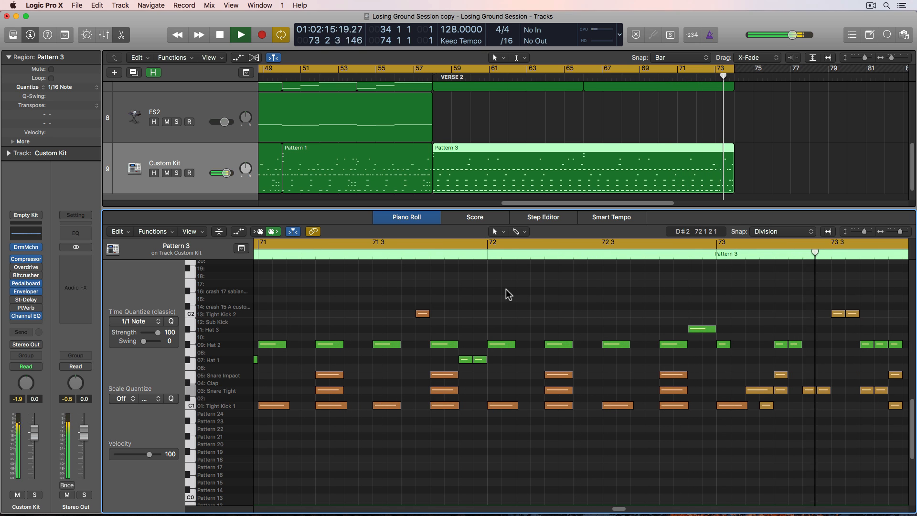
key(p)
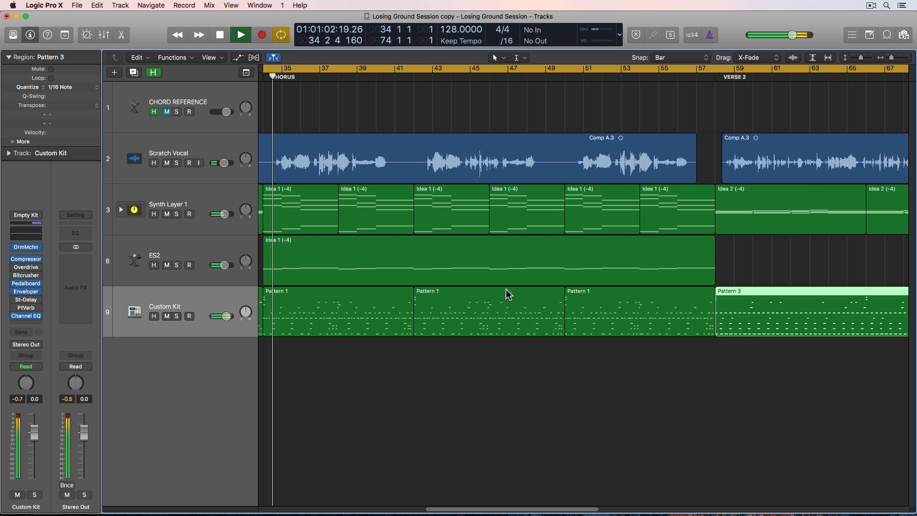
click(484, 372)
key(z)
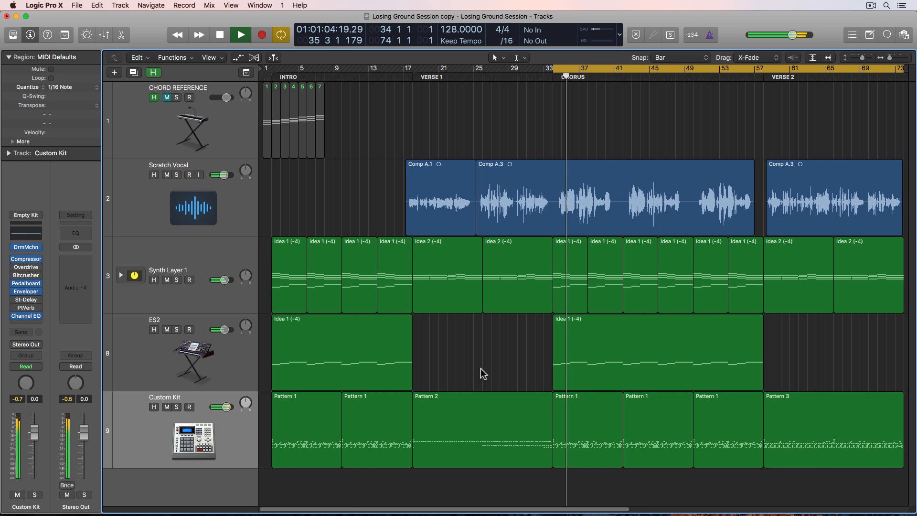
key(c)
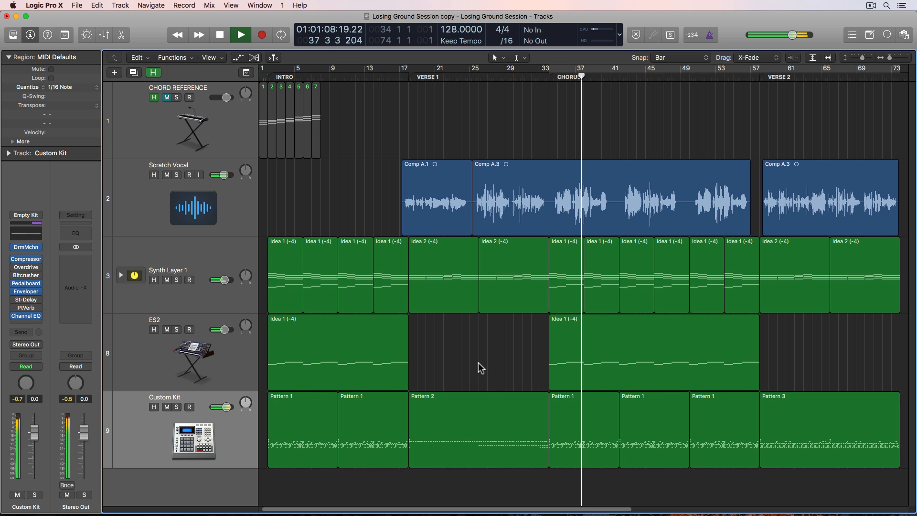
key(space)
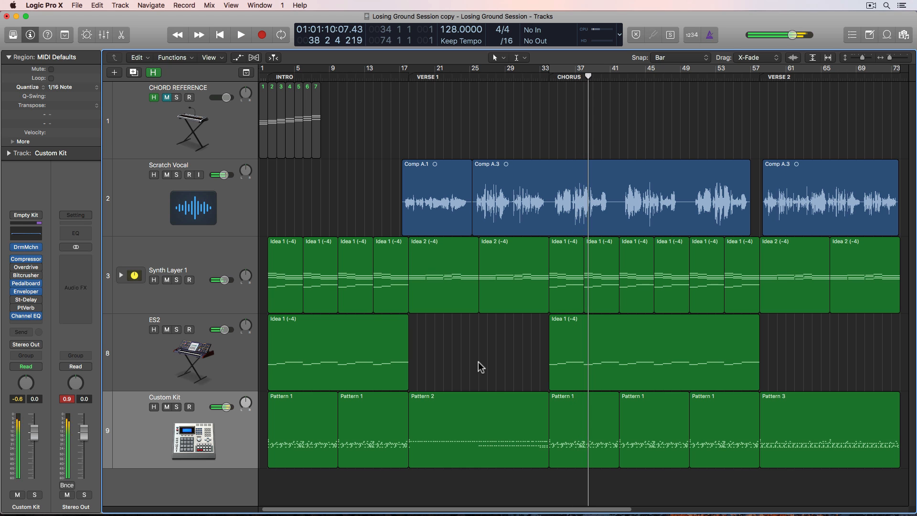